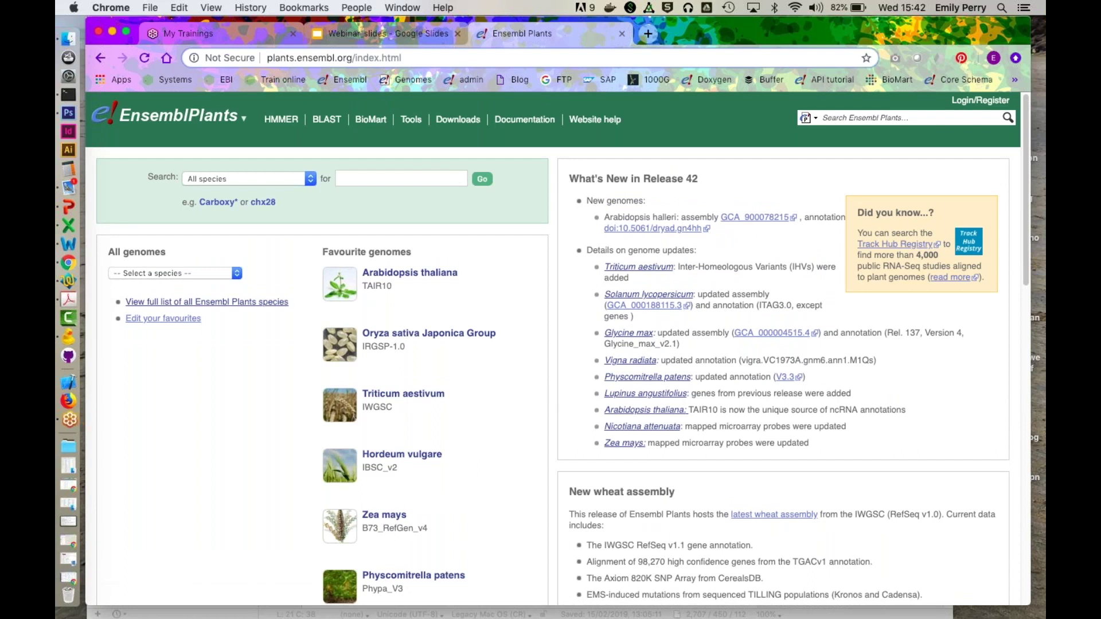
Step: Search all species for "Delta gliadin-D1" and open the gene TraesCS1D02G001300 from the results
{"action": "scroll", "coordinate": [719, 461], "scroll_direction": "down", "scroll_amount": 3}
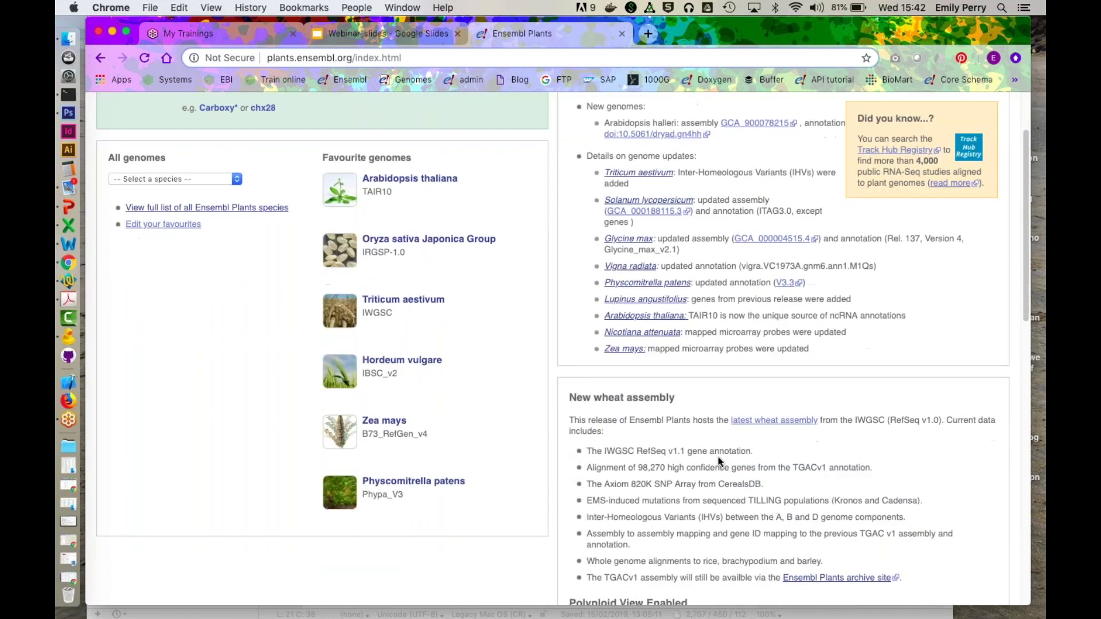
{"action": "scroll", "coordinate": [716, 463], "scroll_direction": "up", "scroll_amount": 3}
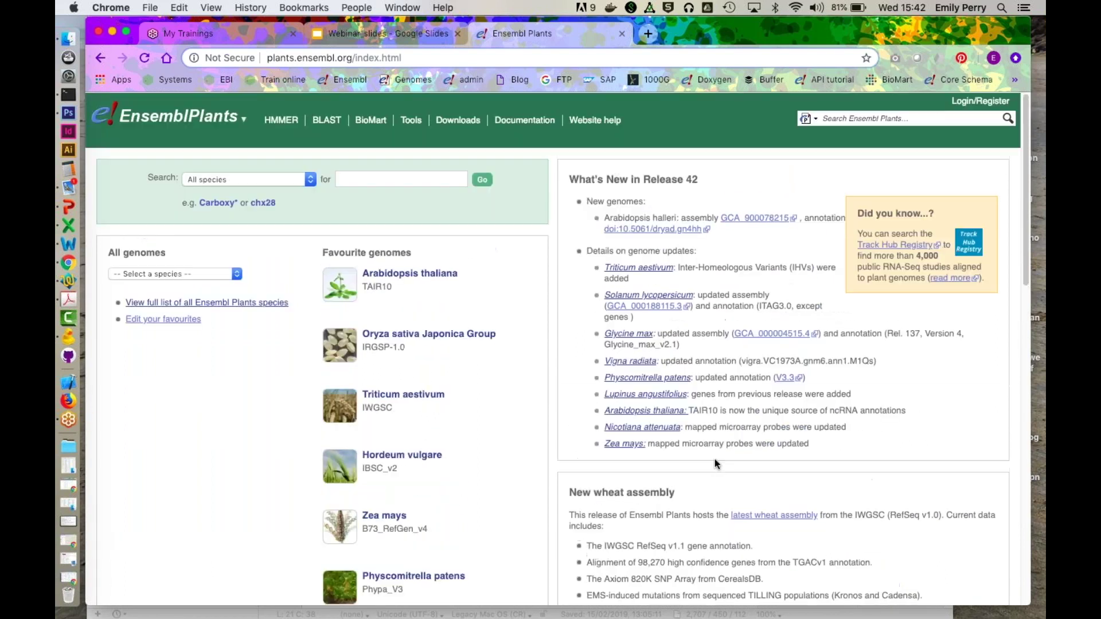
{"action": "left_click", "coordinate": [377, 179]}
{"action": "type", "text": "Delta gliadin-D1"}
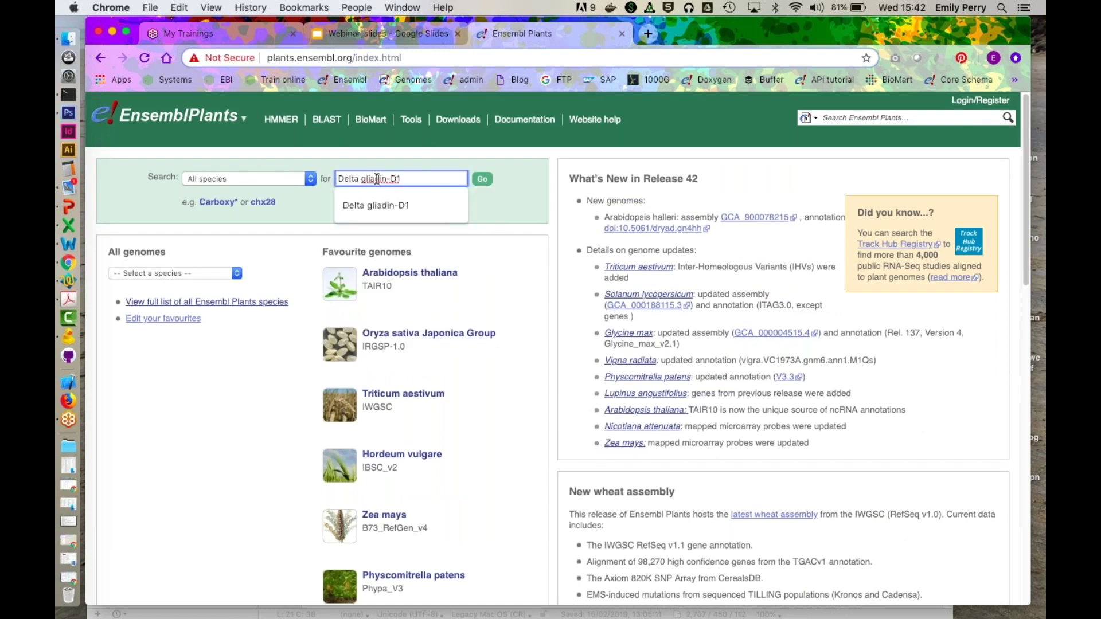
{"action": "key", "text": "Return"}
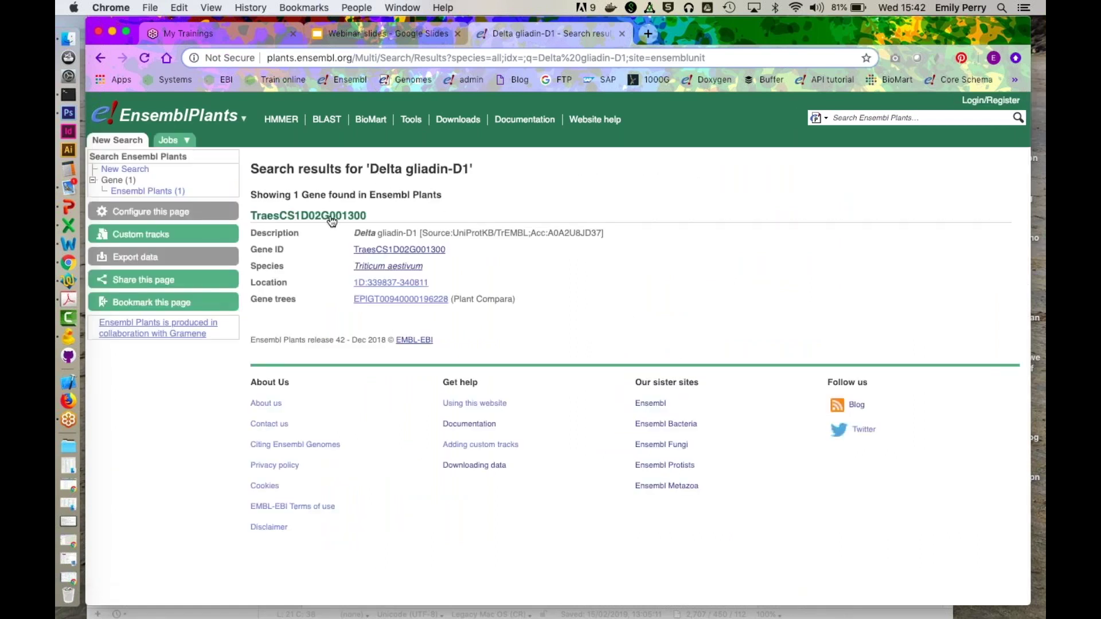
{"action": "left_click", "coordinate": [333, 219]}
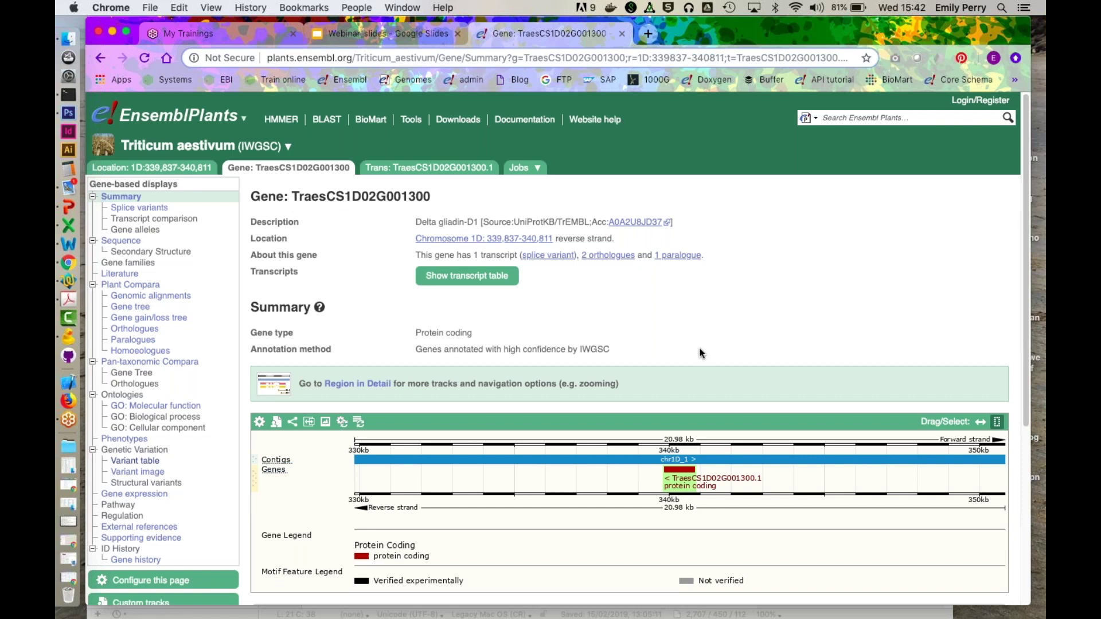
Step: Review the gene's summary page and show its transcript table
{"action": "scroll", "coordinate": [700, 353], "scroll_direction": "down", "scroll_amount": 2}
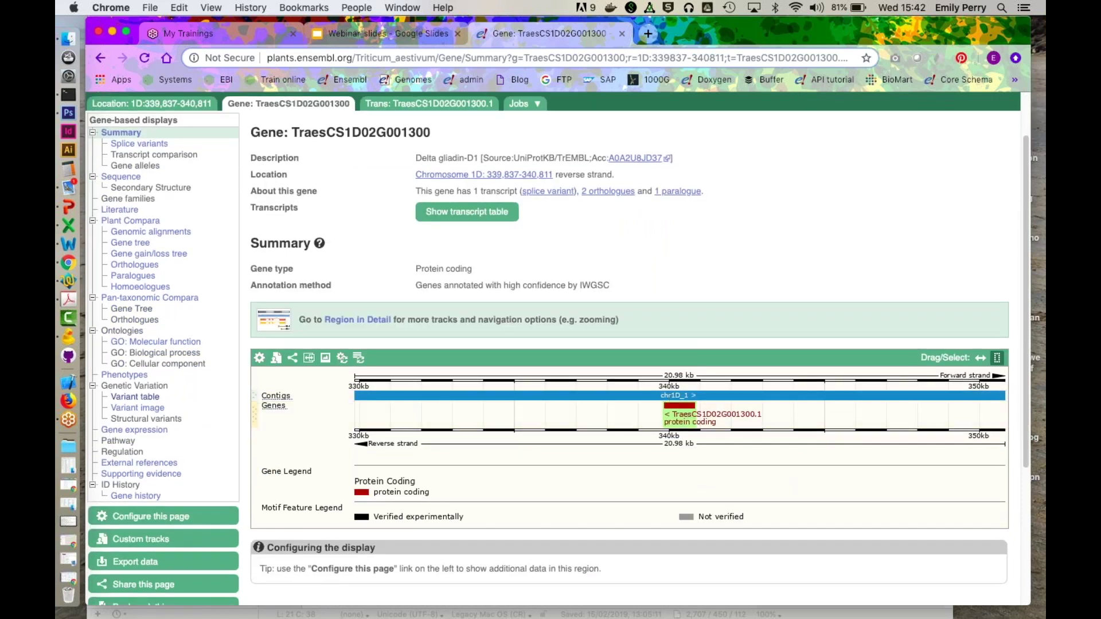
{"action": "scroll", "coordinate": [503, 279], "scroll_direction": "up", "scroll_amount": 2}
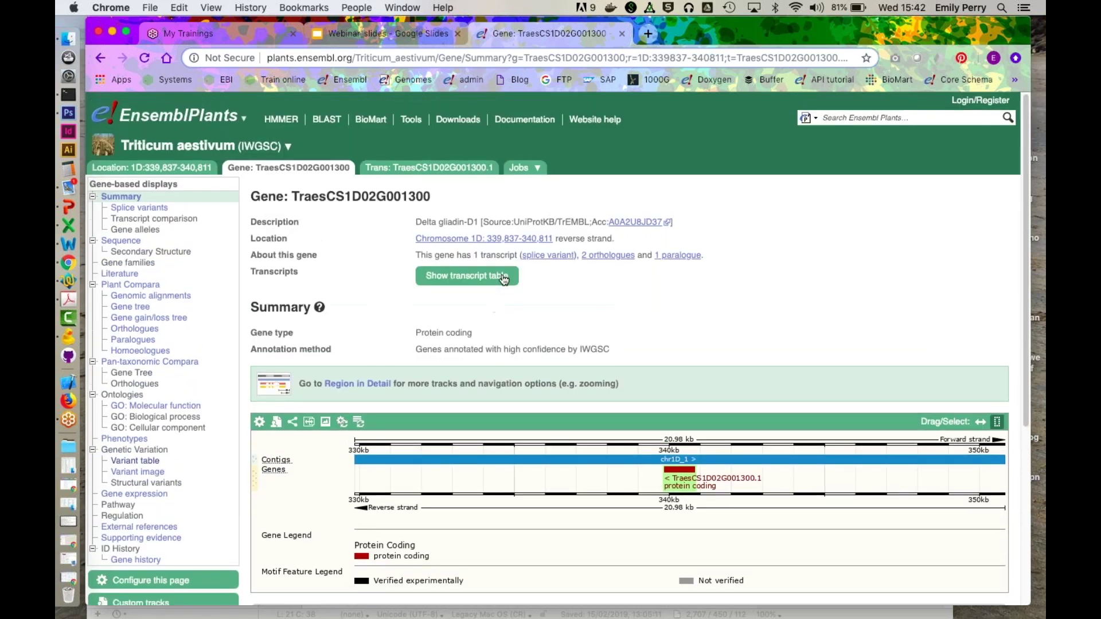
{"action": "left_click", "coordinate": [504, 278]}
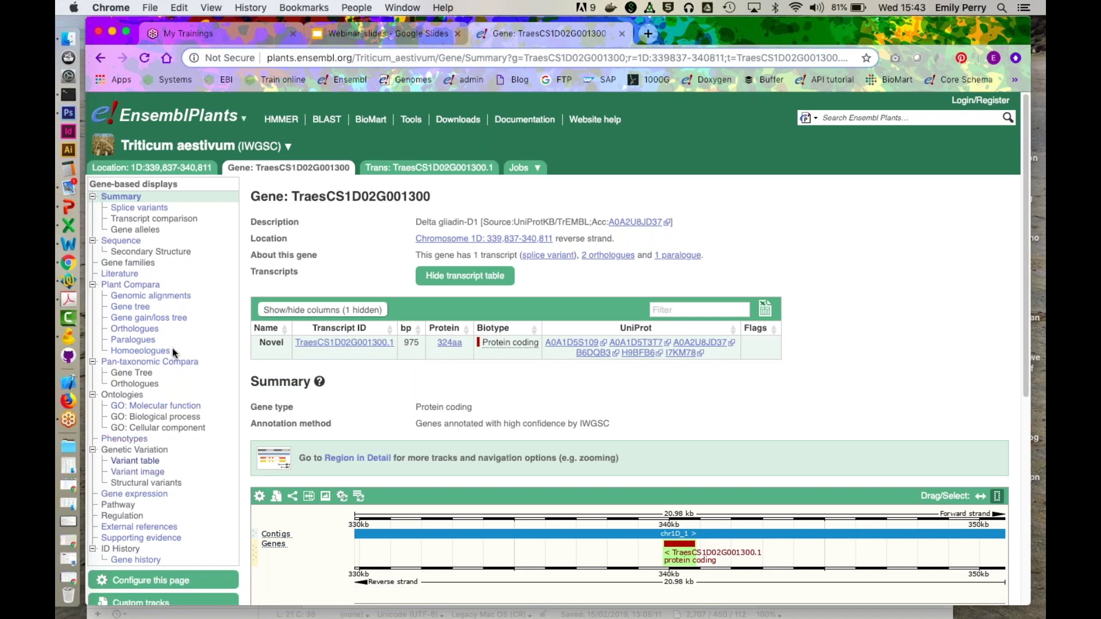
Step: Open the gene's marked-up sequence and examine the highlighted exons and flanking regions
{"action": "left_click", "coordinate": [130, 243]}
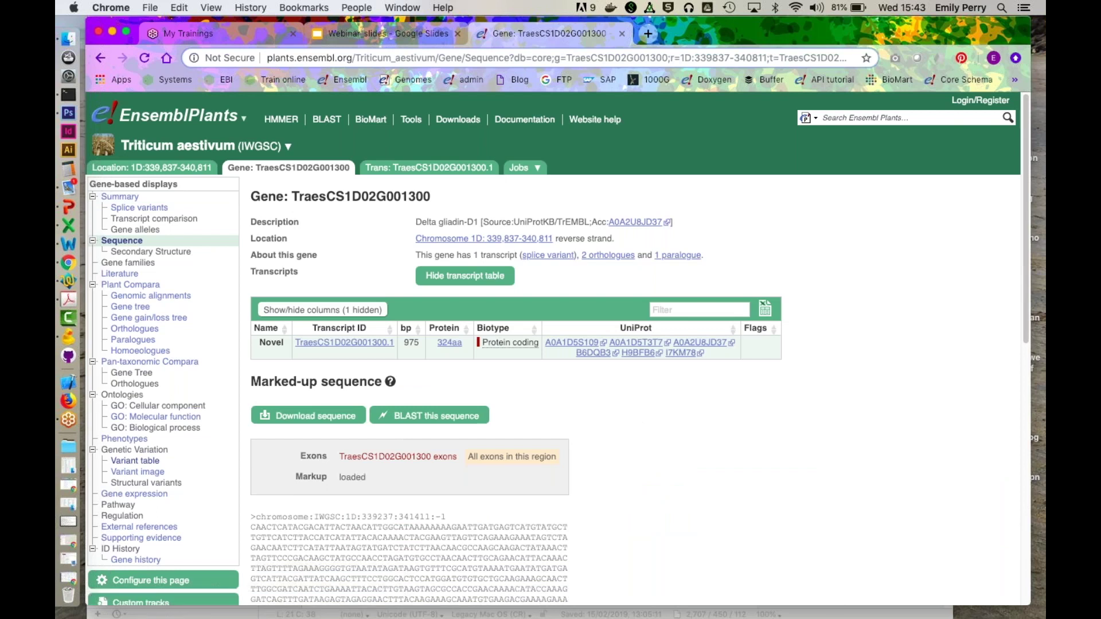
{"action": "scroll", "coordinate": [556, 349], "scroll_direction": "down", "scroll_amount": 3}
{"action": "scroll", "coordinate": [556, 349], "scroll_direction": "down", "scroll_amount": 8}
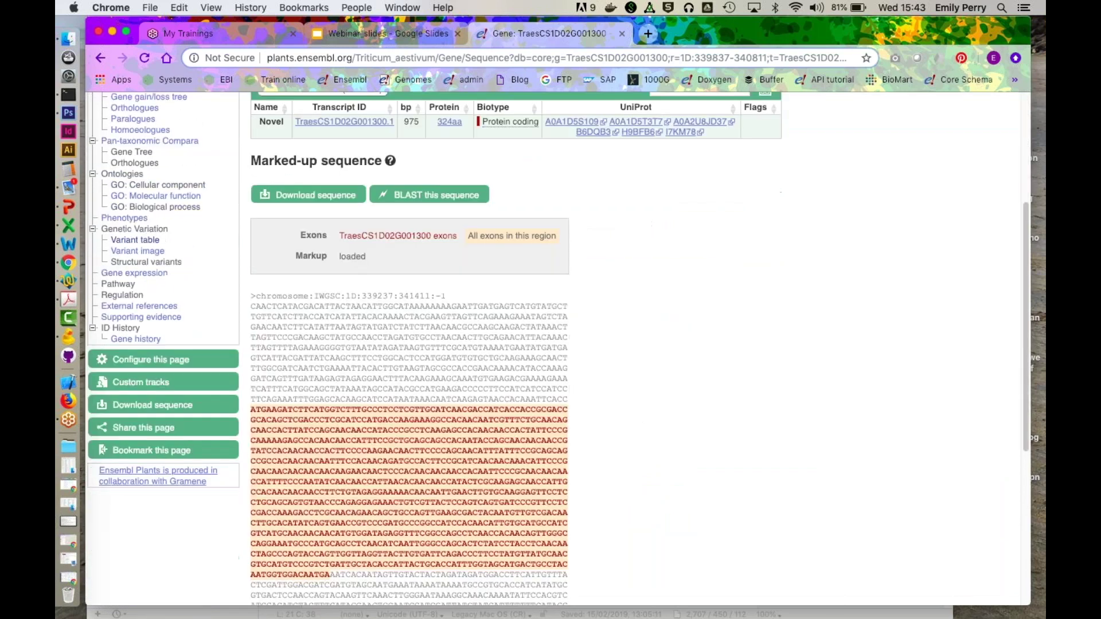
{"action": "scroll", "coordinate": [556, 350], "scroll_direction": "down", "scroll_amount": 2}
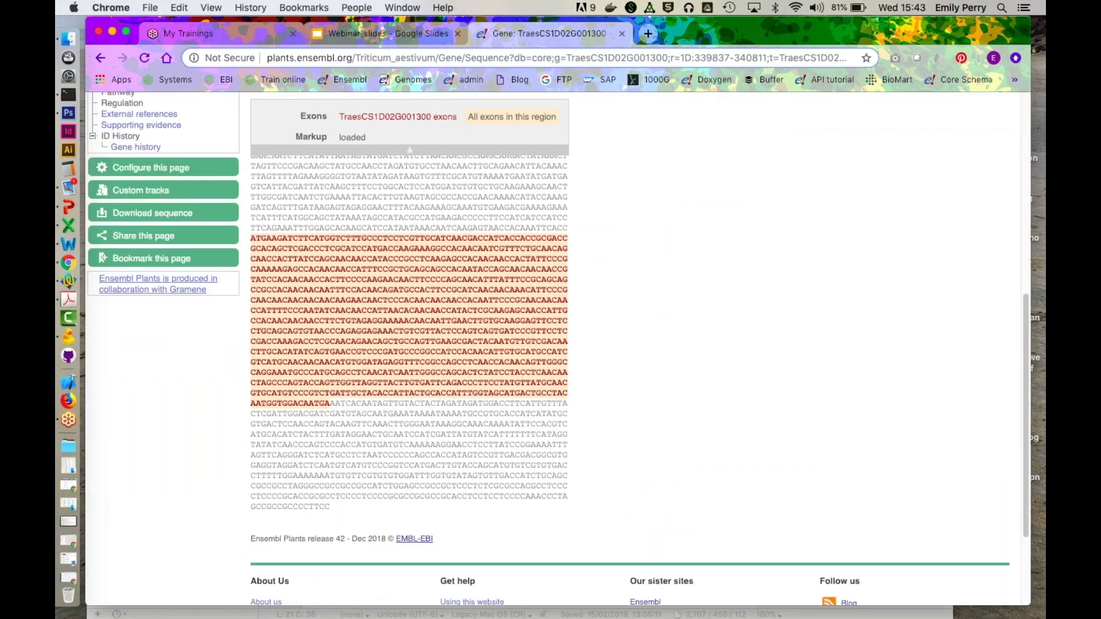
{"action": "scroll", "coordinate": [413, 361], "scroll_direction": "up", "scroll_amount": 4}
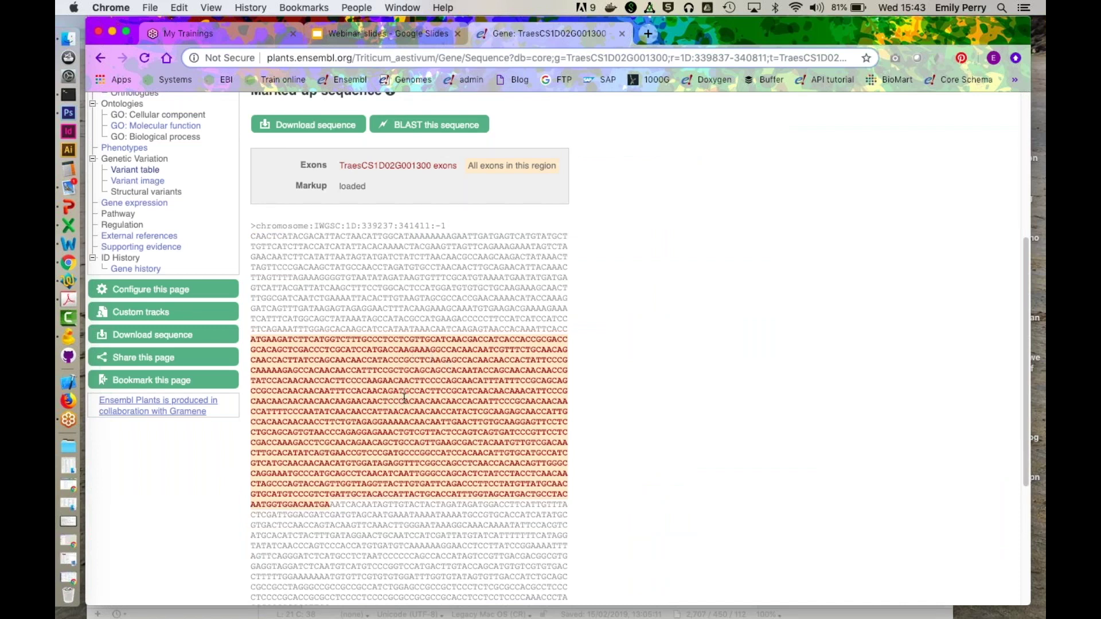
{"action": "scroll", "coordinate": [405, 397], "scroll_direction": "up", "scroll_amount": 3}
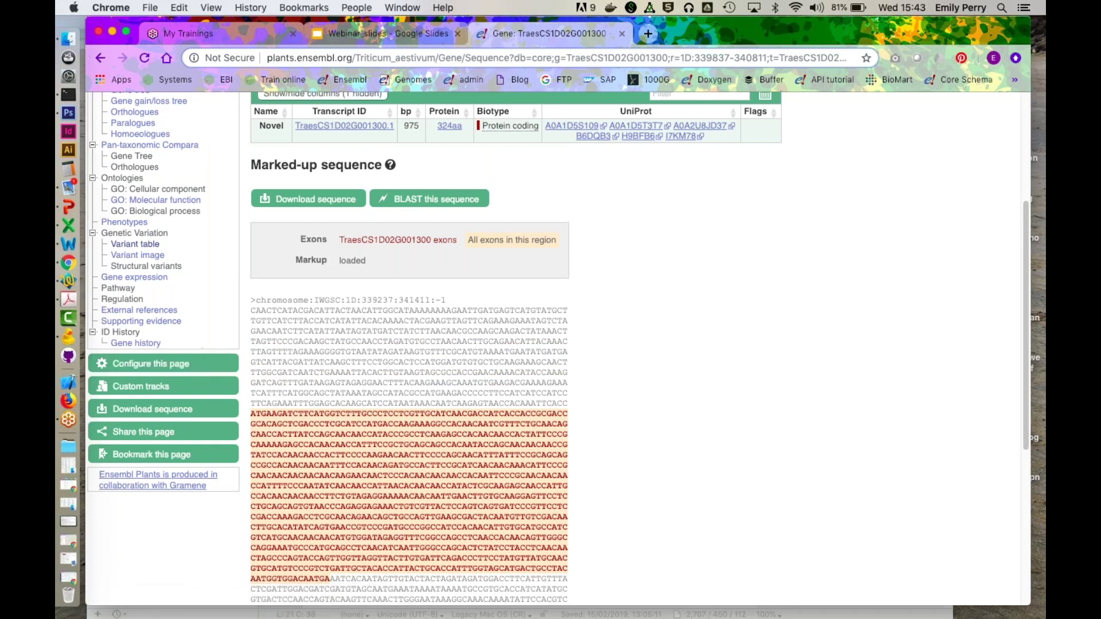
Step: Configure the sequence display to show variants with the option "Yes and show links" and apply it
{"action": "left_click", "coordinate": [181, 364]}
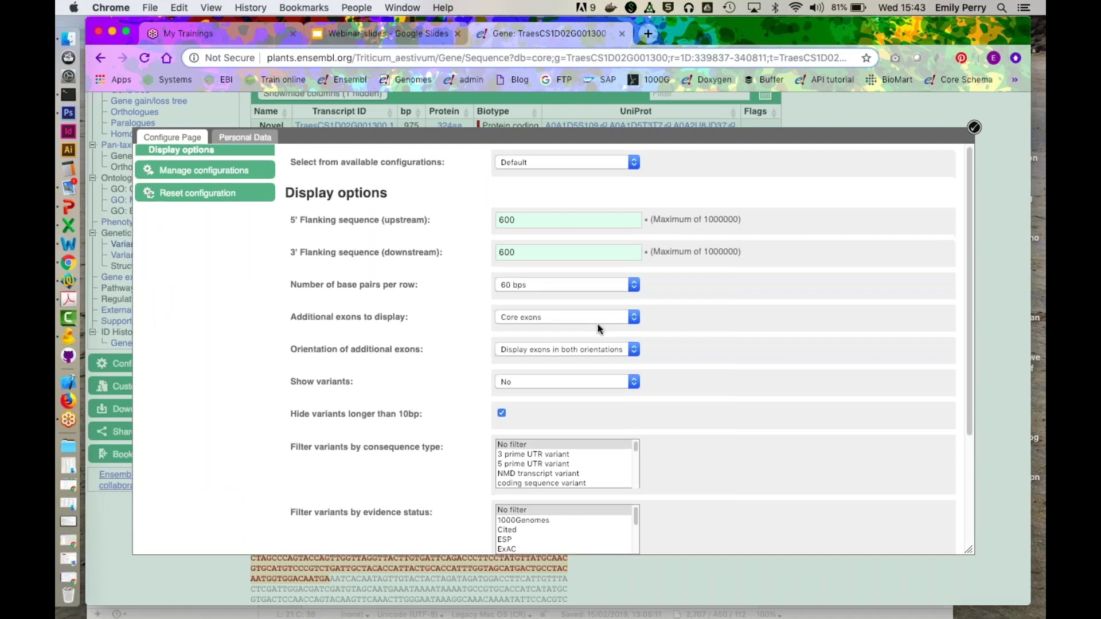
{"action": "scroll", "coordinate": [598, 325], "scroll_direction": "down", "scroll_amount": 3}
{"action": "left_click", "coordinate": [566, 313]}
{"action": "left_click", "coordinate": [547, 335]}
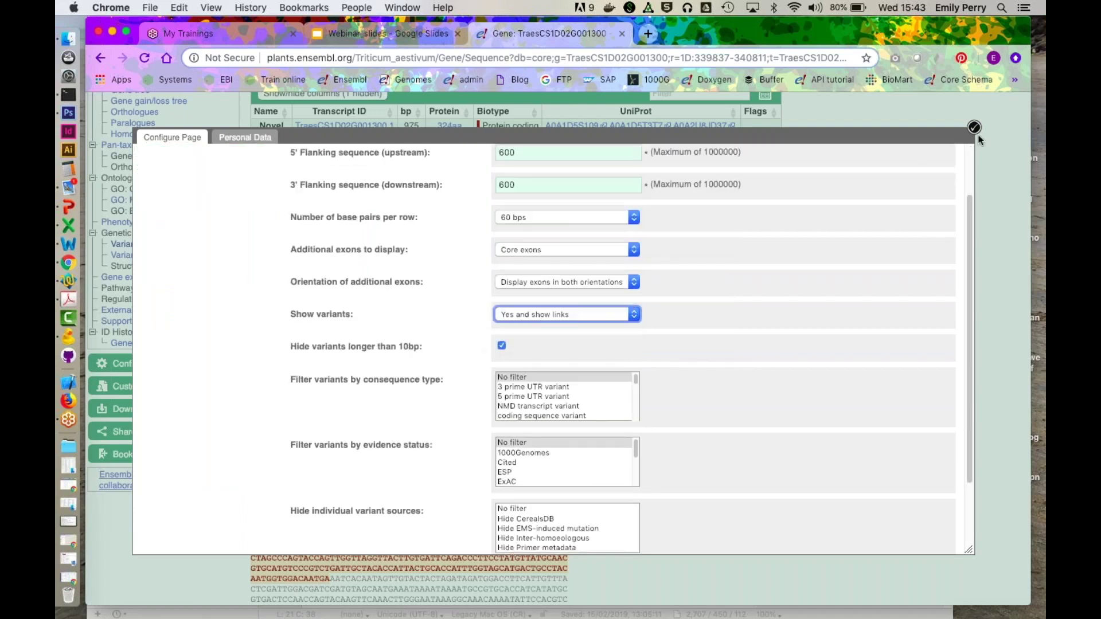
{"action": "left_click", "coordinate": [974, 128]}
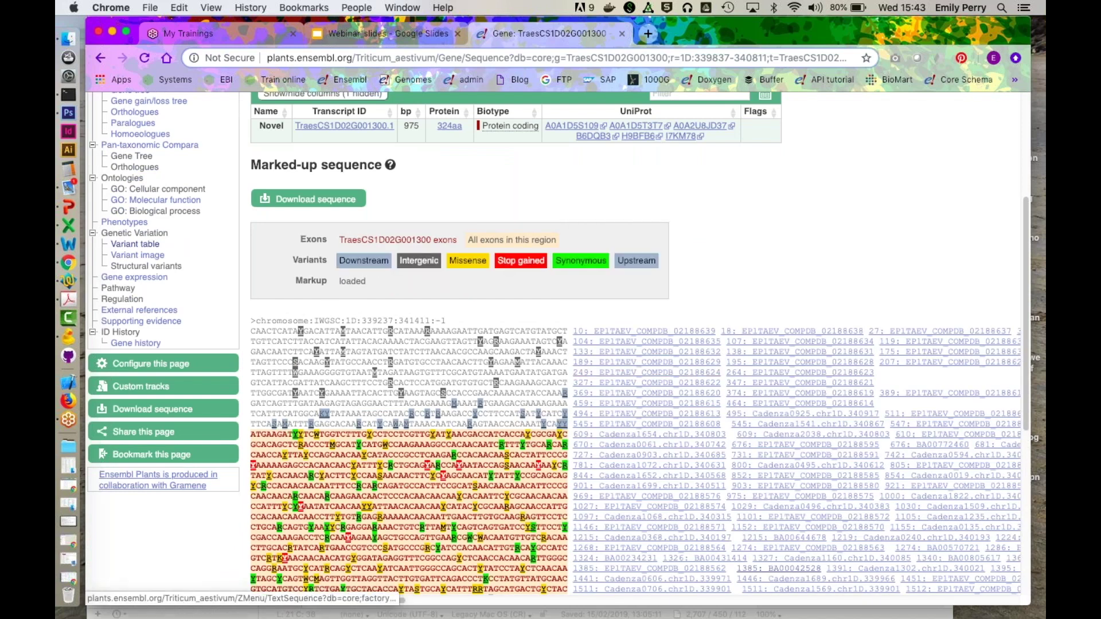
Step: View the details of a missense variant marked within the gene's exon sequence, and close them
{"action": "scroll", "coordinate": [434, 374], "scroll_direction": "down", "scroll_amount": 3}
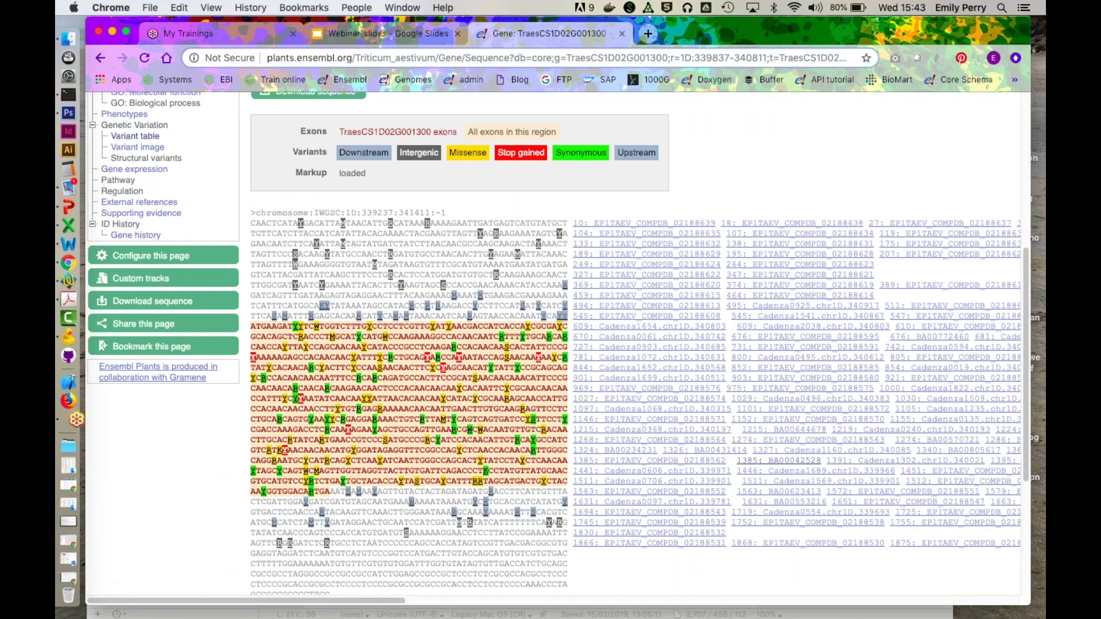
{"action": "left_click", "coordinate": [434, 374]}
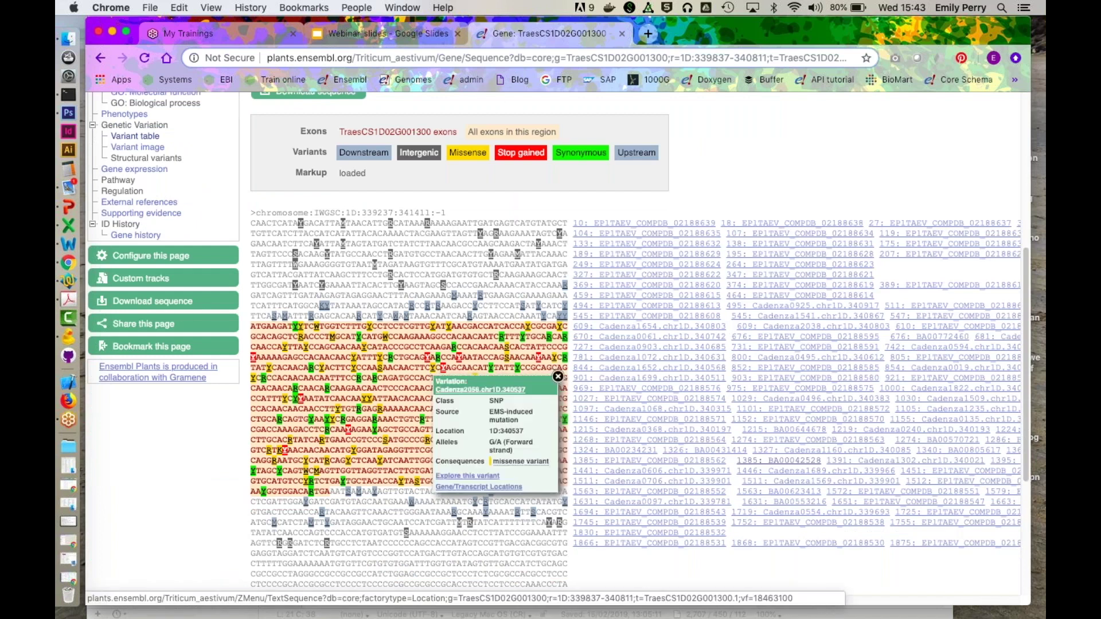
{"action": "left_click", "coordinate": [558, 377]}
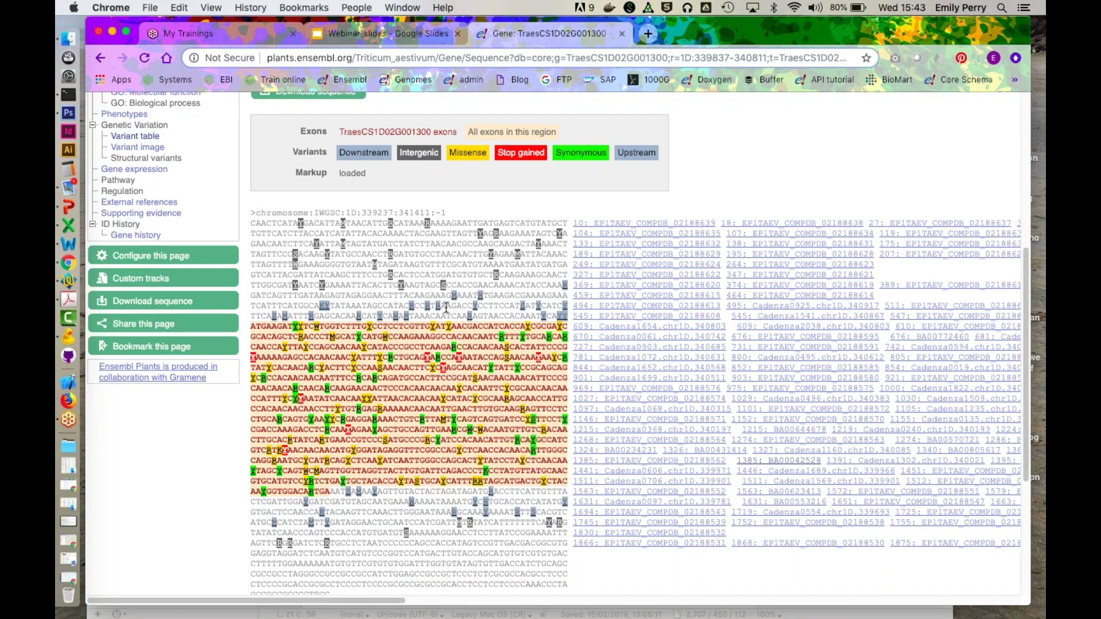
Step: Open the cDNA sequence of transcript TraesCS1D02G001300.1 and examine its codons, amino acids and variants
{"action": "scroll", "coordinate": [446, 308], "scroll_direction": "up", "scroll_amount": 10}
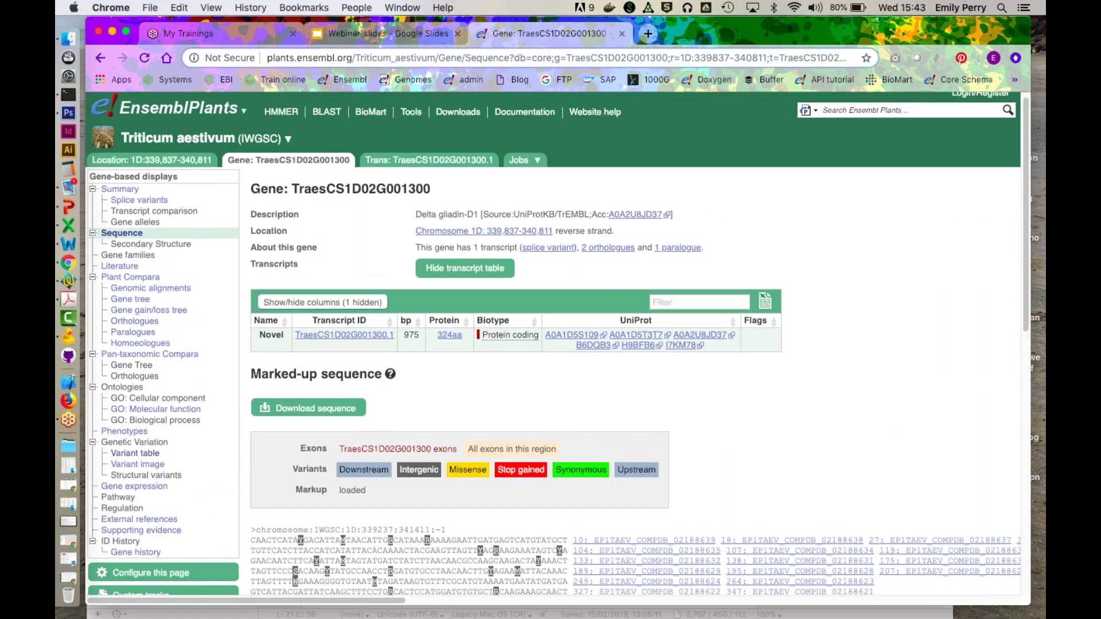
{"action": "left_click", "coordinate": [431, 160]}
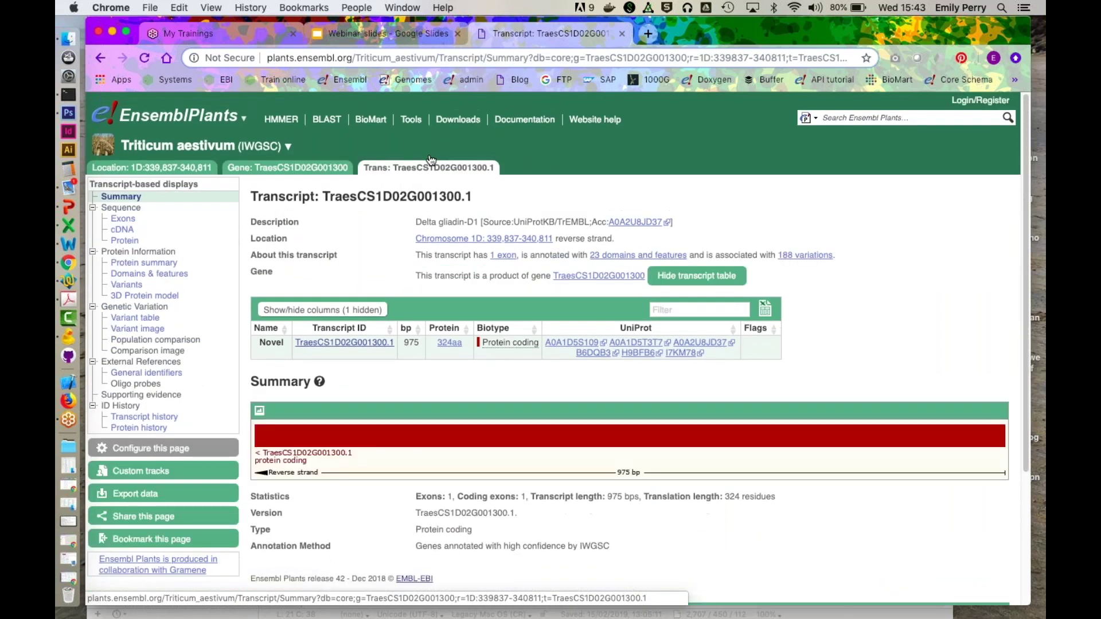
{"action": "left_click", "coordinate": [122, 229]}
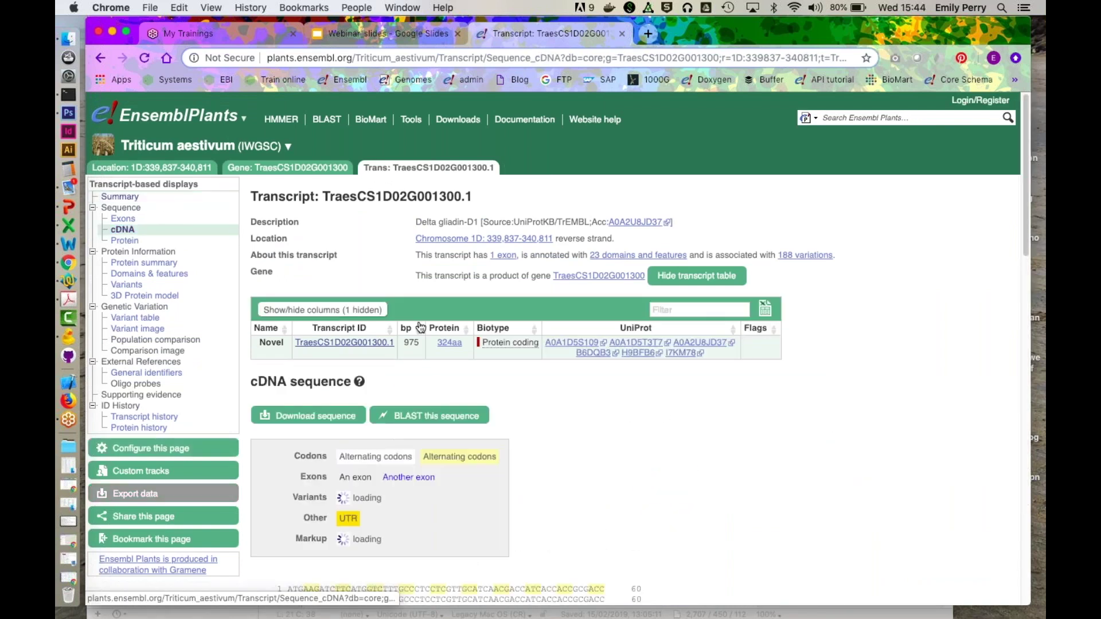
{"action": "scroll", "coordinate": [420, 328], "scroll_direction": "down", "scroll_amount": 6}
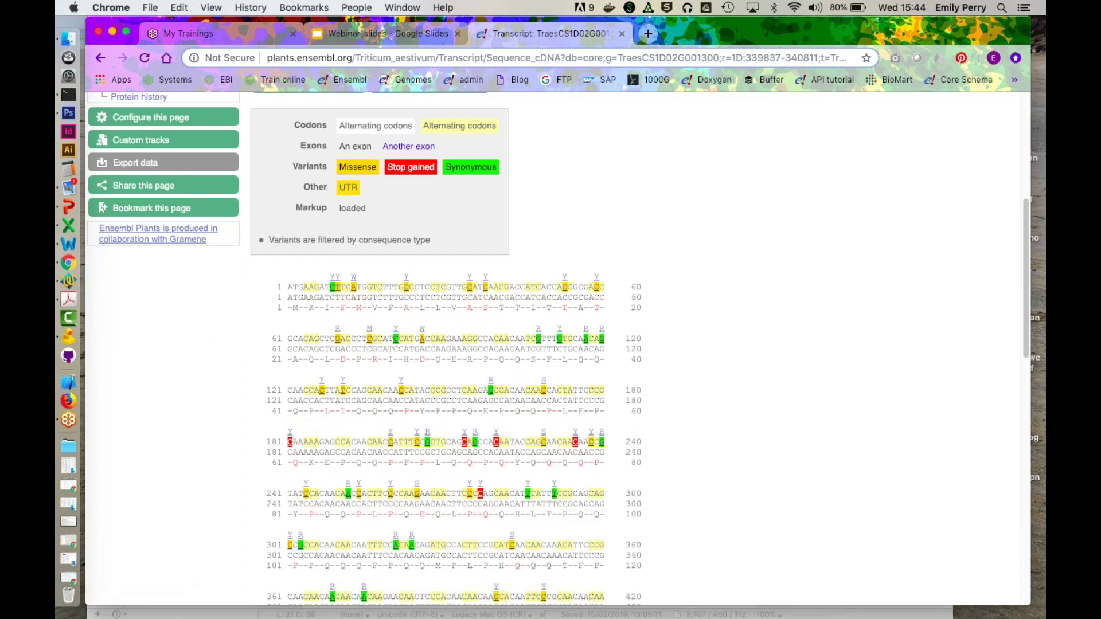
{"action": "scroll", "coordinate": [455, 137], "scroll_direction": "up", "scroll_amount": 5}
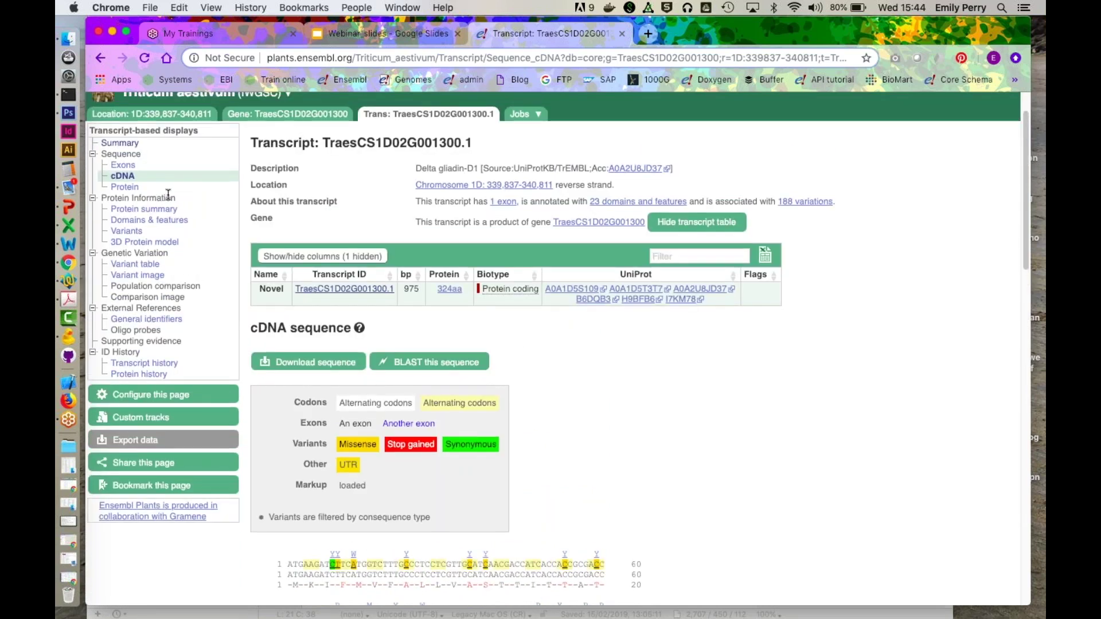
Step: Return to the gene's pages and open its variant table to examine the listed variants, sources and SIFT scores
{"action": "left_click", "coordinate": [279, 115]}
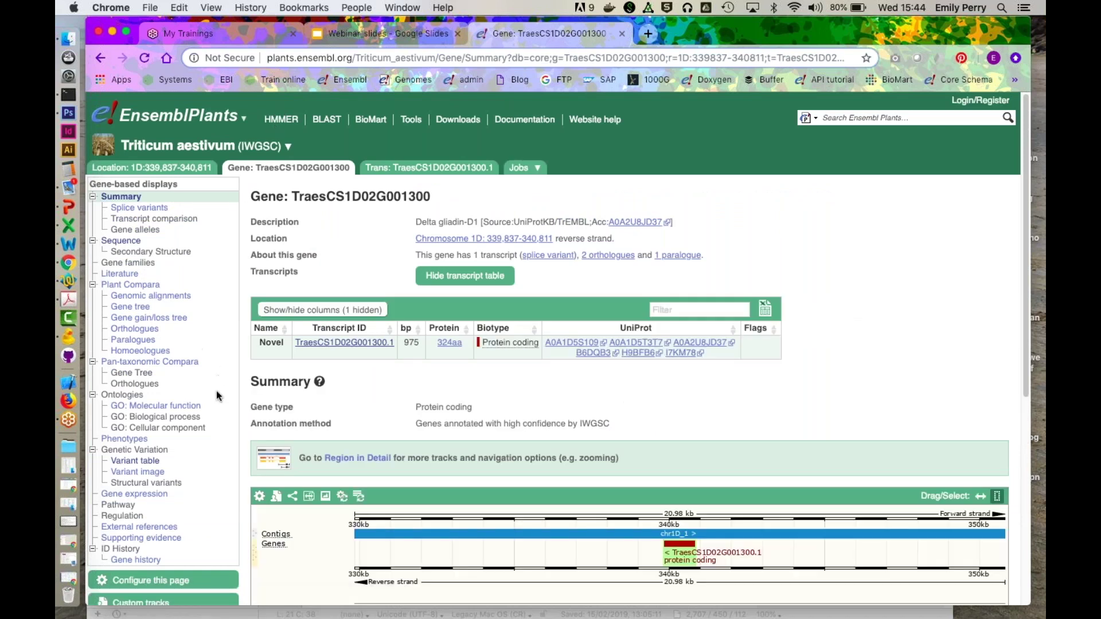
{"action": "left_click", "coordinate": [141, 466]}
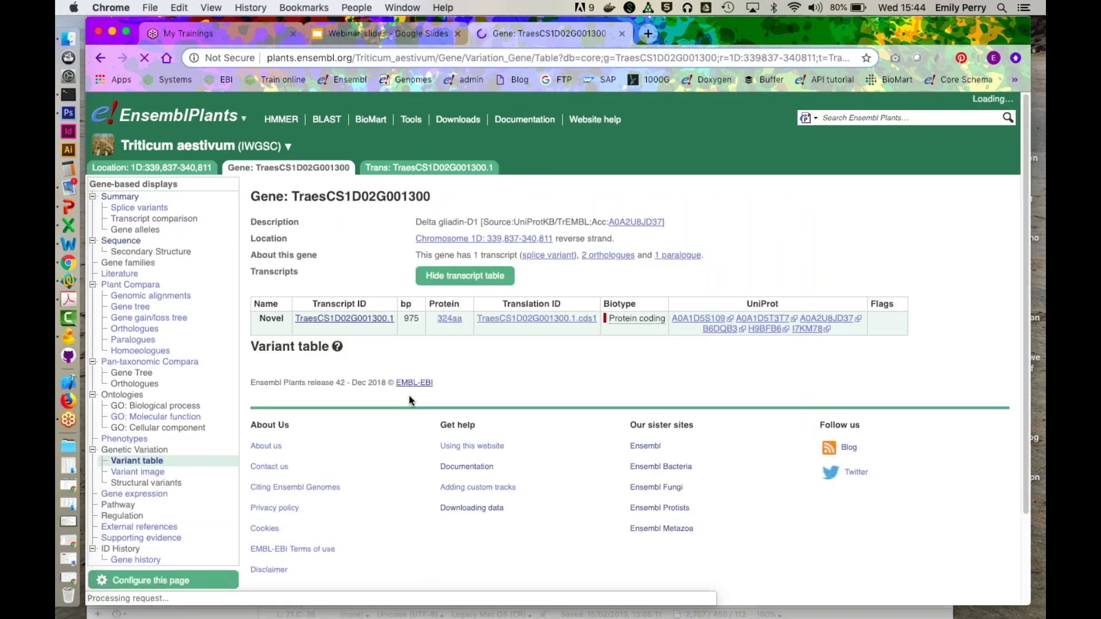
{"action": "scroll", "coordinate": [409, 395], "scroll_direction": "down", "scroll_amount": 1}
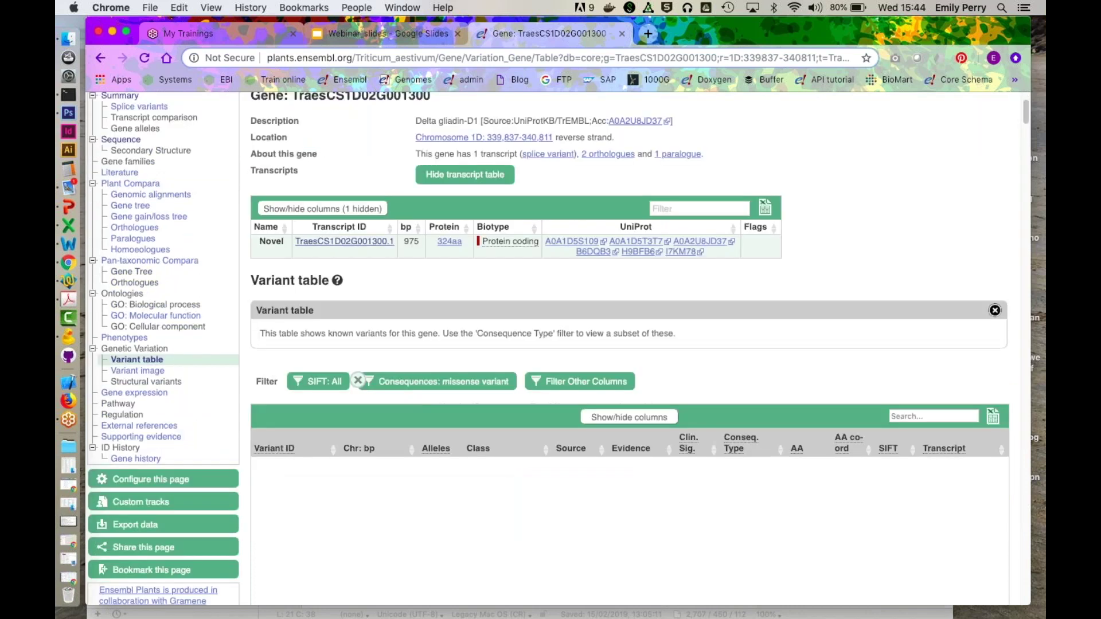
{"action": "scroll", "coordinate": [408, 395], "scroll_direction": "down", "scroll_amount": 10}
{"action": "scroll", "coordinate": [548, 348], "scroll_direction": "down", "scroll_amount": 8}
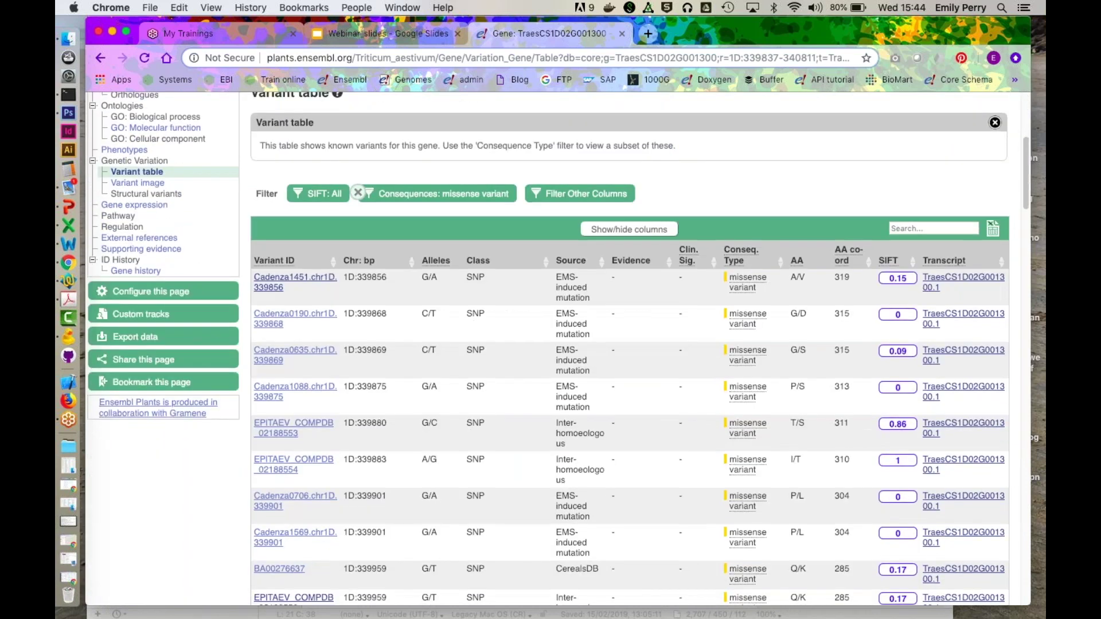
{"action": "scroll", "coordinate": [619, 361], "scroll_direction": "up", "scroll_amount": 9}
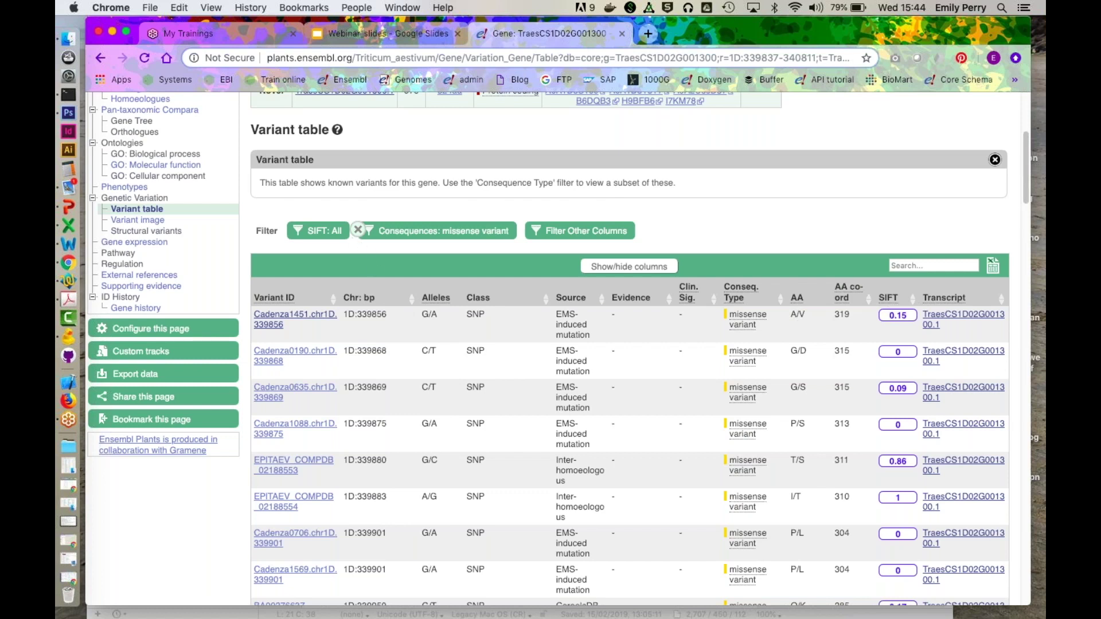
Step: Open the gene's Plant Compara orthologues and examine the species summary and the selected orthologues table
{"action": "scroll", "coordinate": [547, 353], "scroll_direction": "up", "scroll_amount": 5}
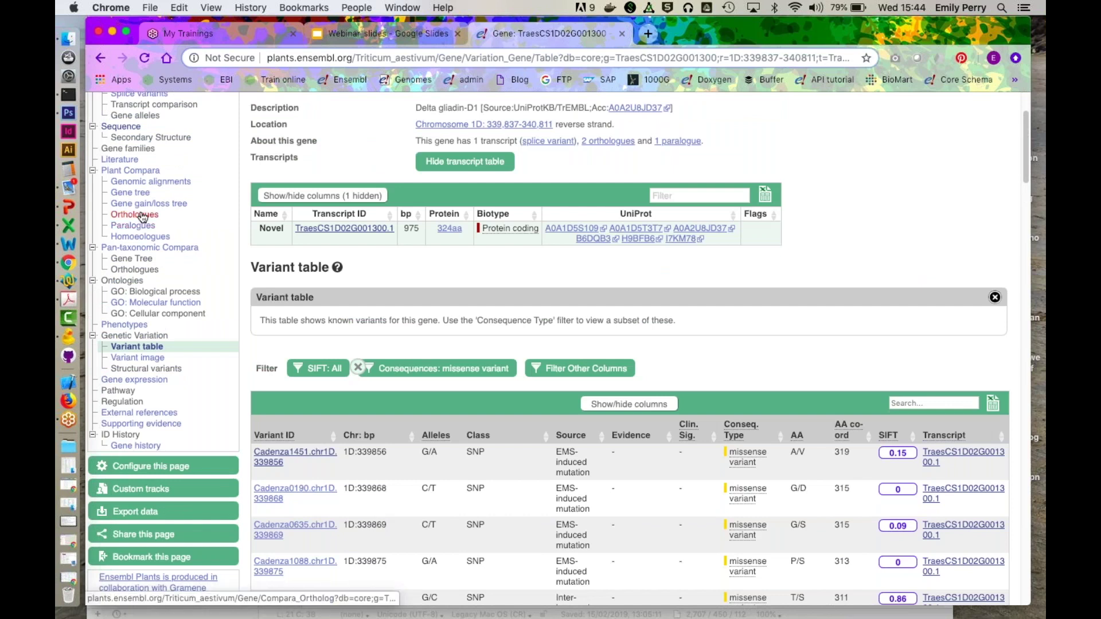
{"action": "left_click", "coordinate": [138, 215]}
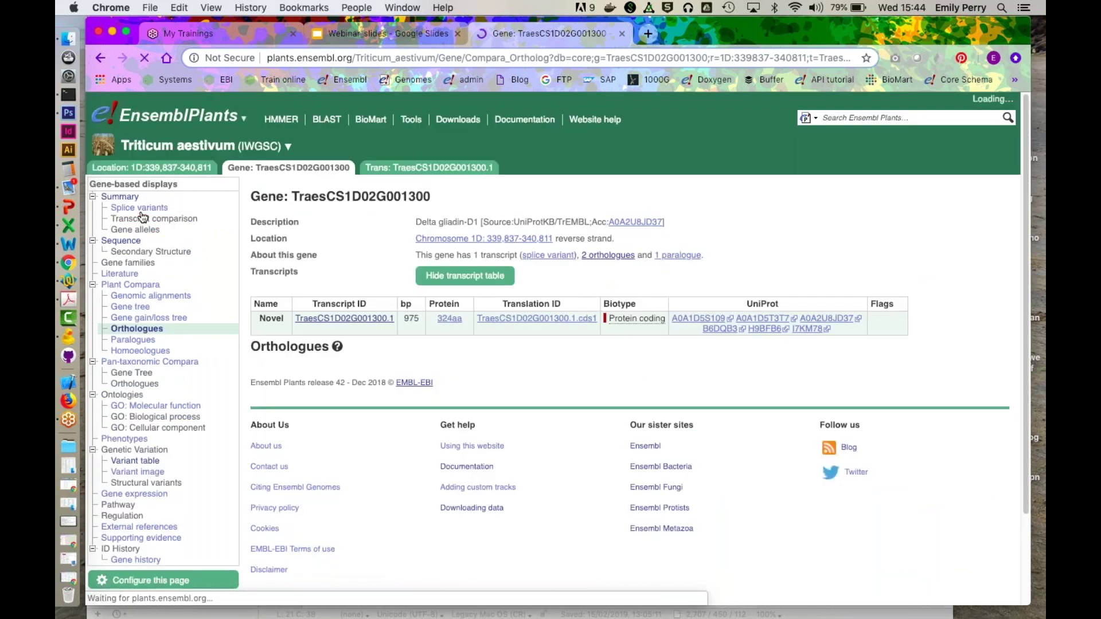
{"action": "scroll", "coordinate": [512, 288], "scroll_direction": "down", "scroll_amount": 10}
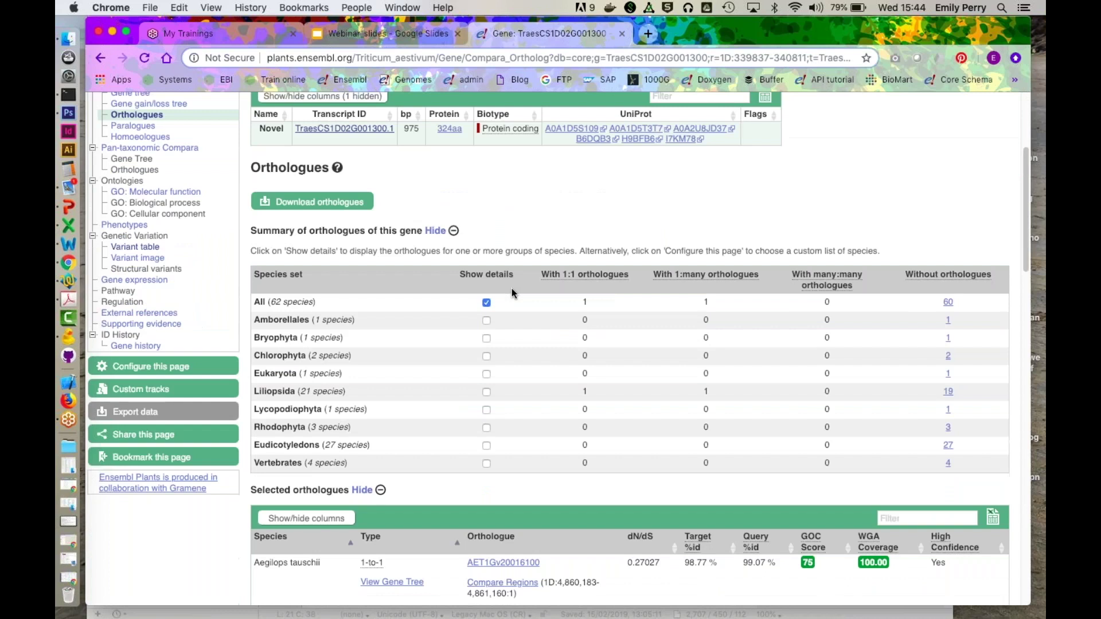
{"action": "scroll", "coordinate": [516, 324], "scroll_direction": "up", "scroll_amount": 3}
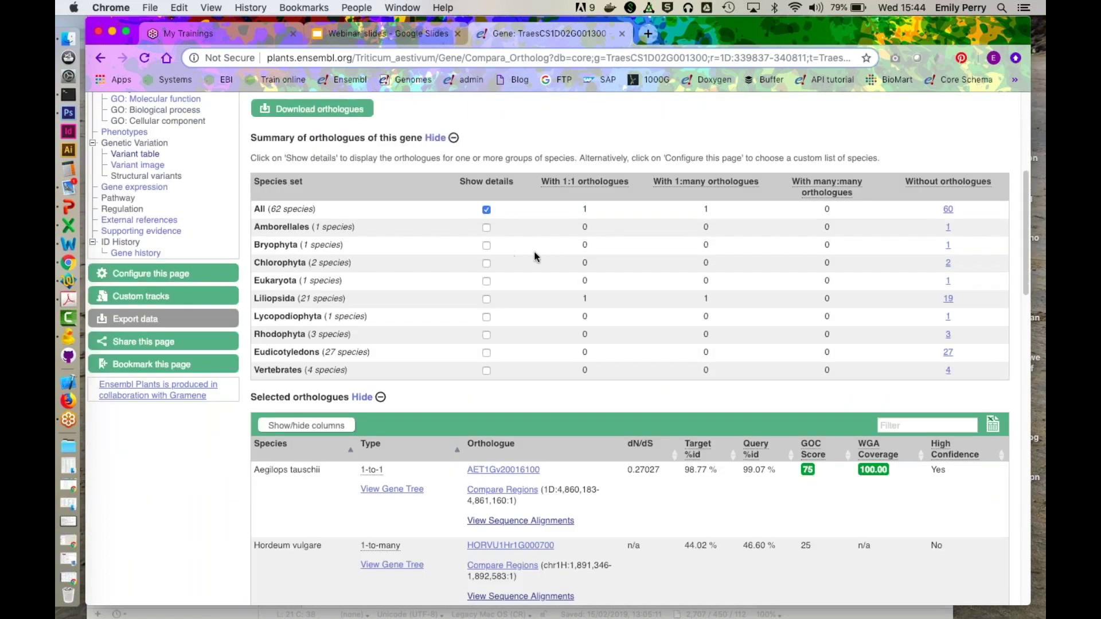
{"action": "scroll", "coordinate": [569, 363], "scroll_direction": "down", "scroll_amount": 2}
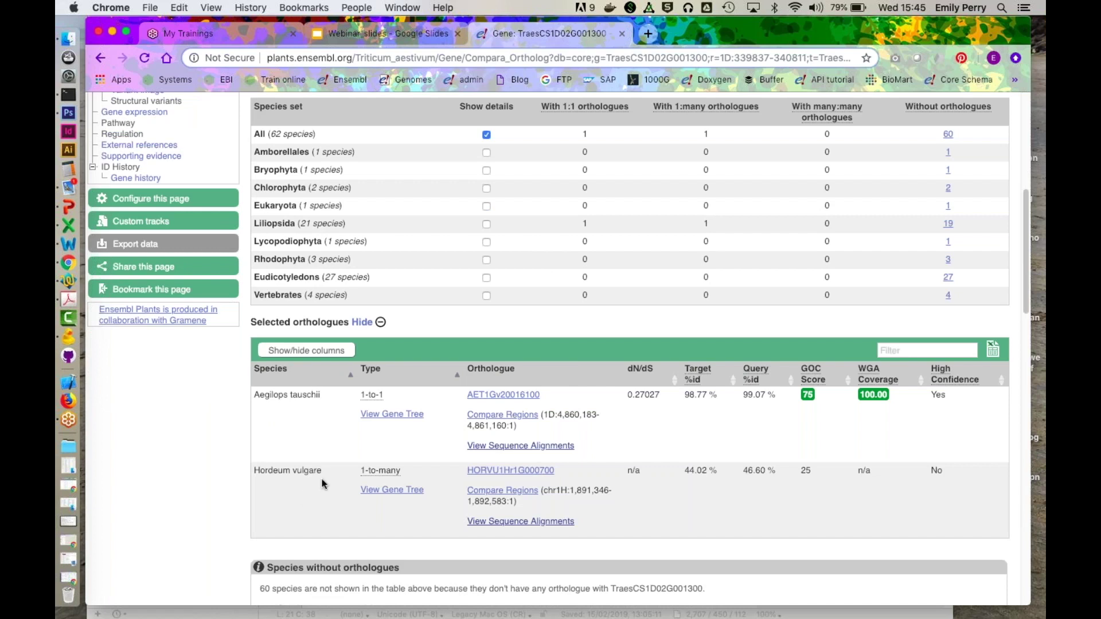
{"action": "scroll", "coordinate": [323, 485], "scroll_direction": "up", "scroll_amount": 5}
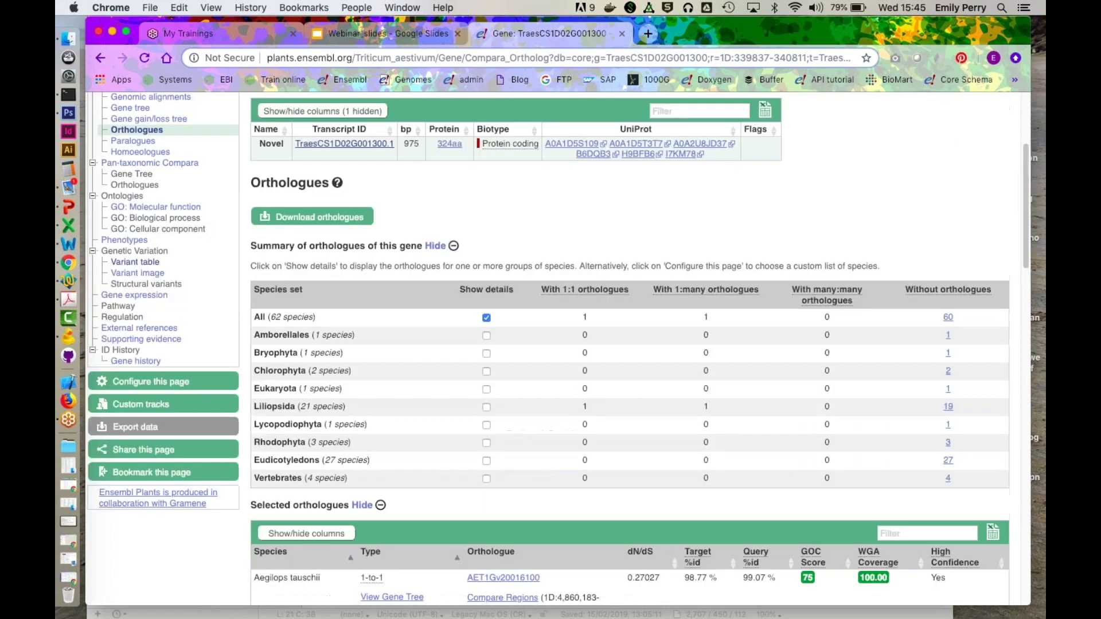
Step: Open the gene's homoeologues and examine the protein alignment with wheat homoeologue TraesCS1B02G010600
{"action": "left_click", "coordinate": [149, 154]}
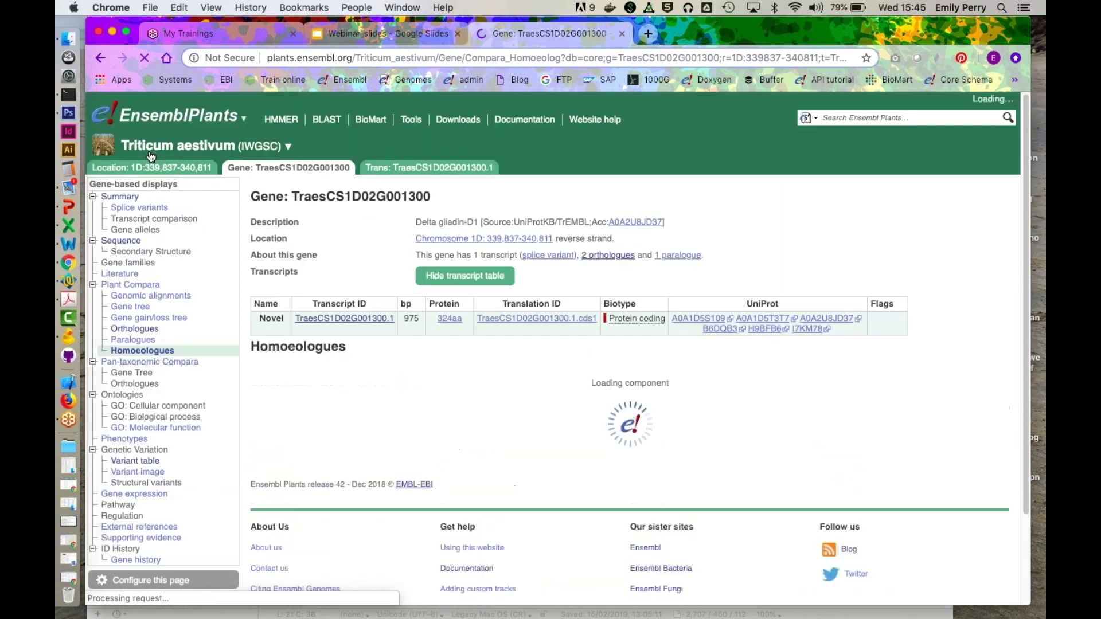
{"action": "scroll", "coordinate": [526, 391], "scroll_direction": "down", "scroll_amount": 2}
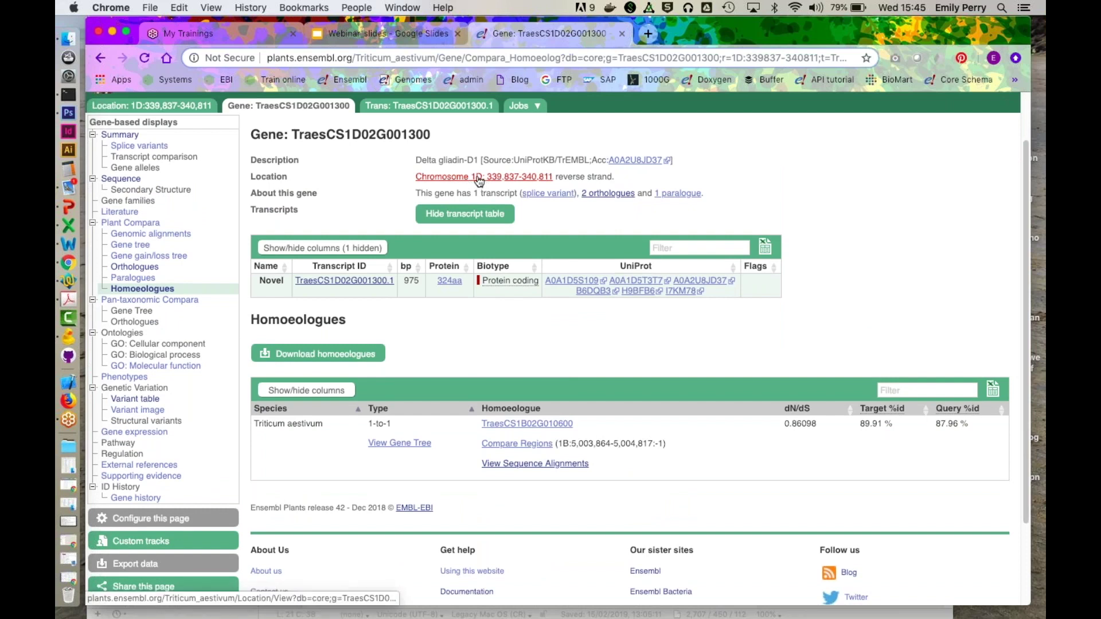
{"action": "left_click", "coordinate": [547, 465]}
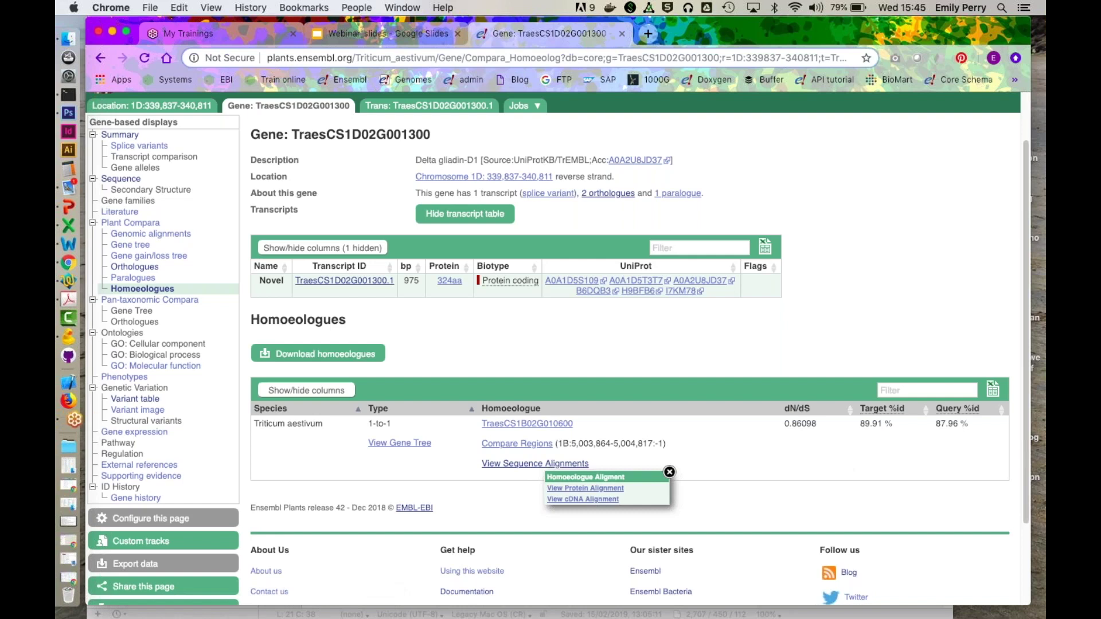
{"action": "left_click", "coordinate": [603, 488]}
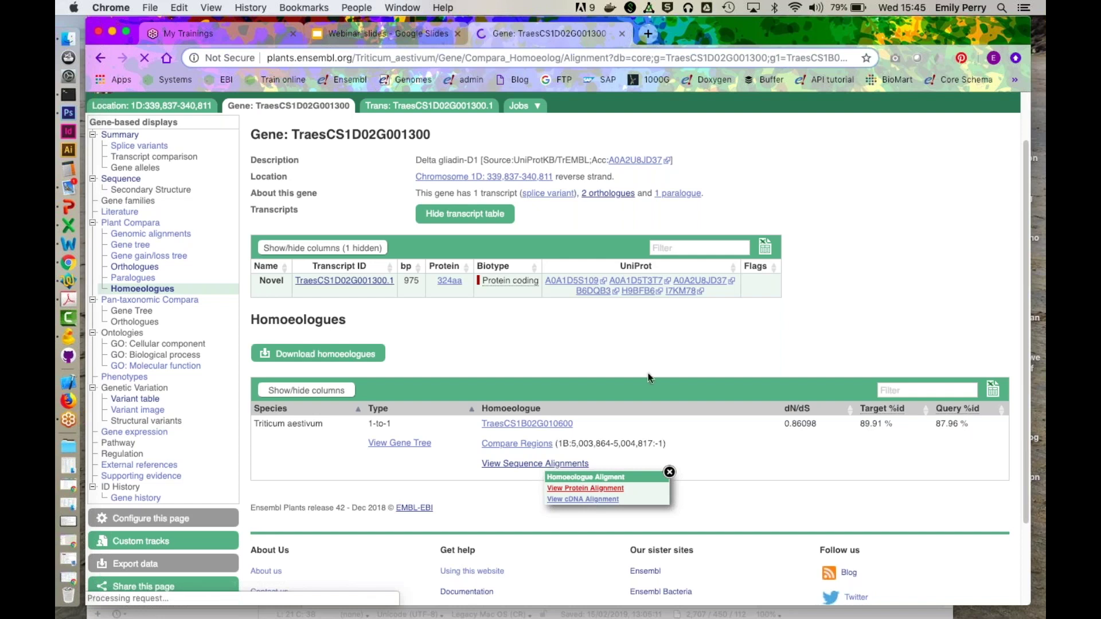
{"action": "scroll", "coordinate": [650, 379], "scroll_direction": "down", "scroll_amount": 10}
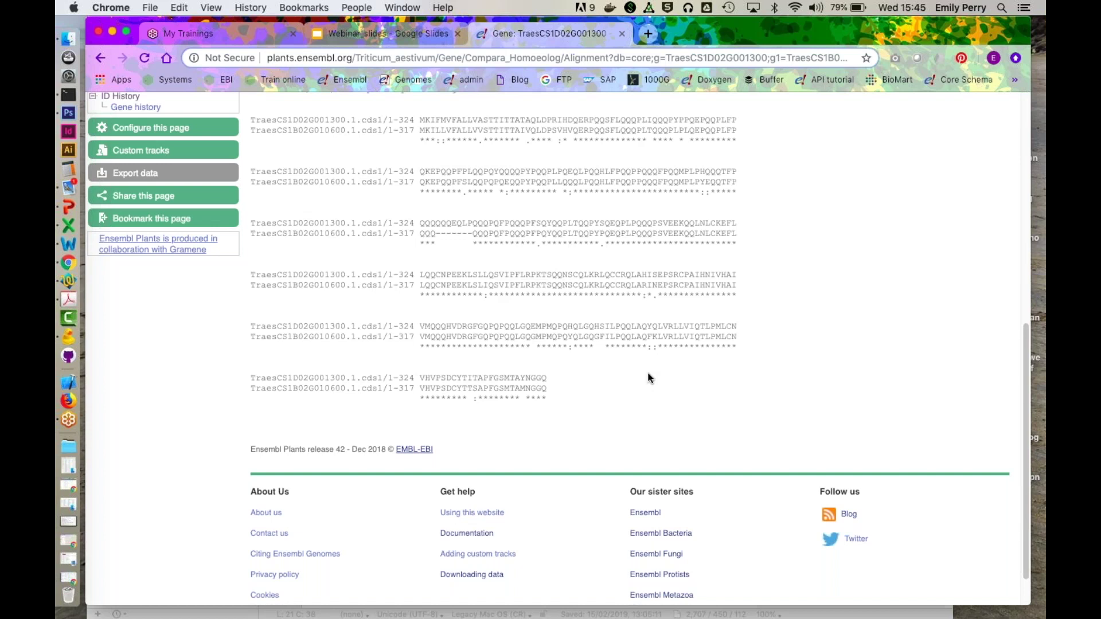
{"action": "scroll", "coordinate": [648, 377], "scroll_direction": "up", "scroll_amount": 10}
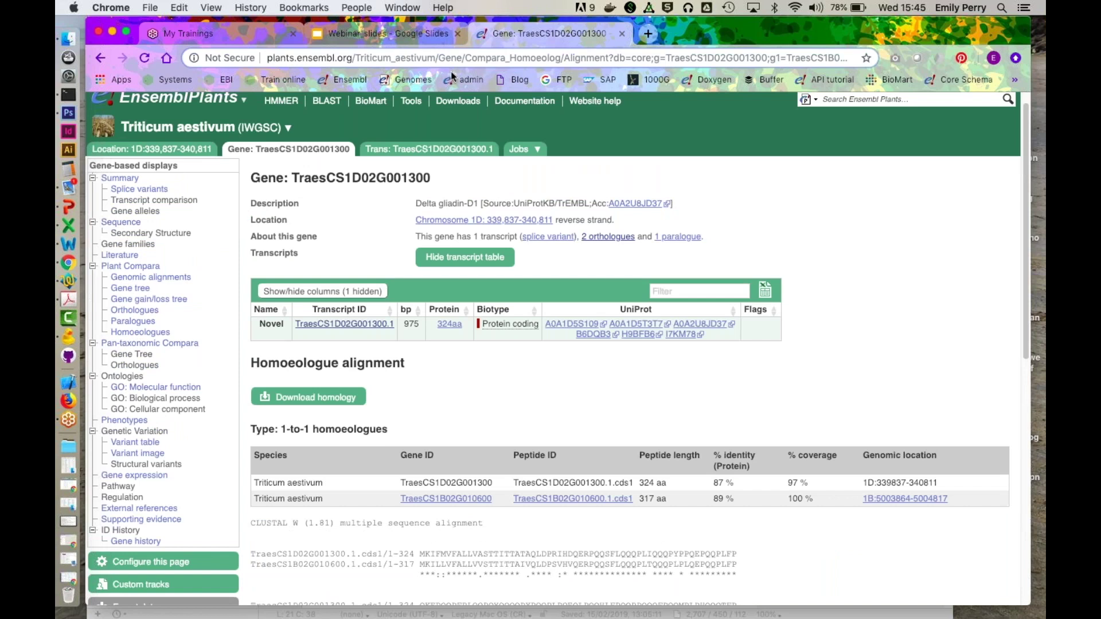
Step: Switch to the Webinar_slides presentation, present it from the wheat gene demo slide and advance to the Variant consequences slide
{"action": "left_click", "coordinate": [371, 35]}
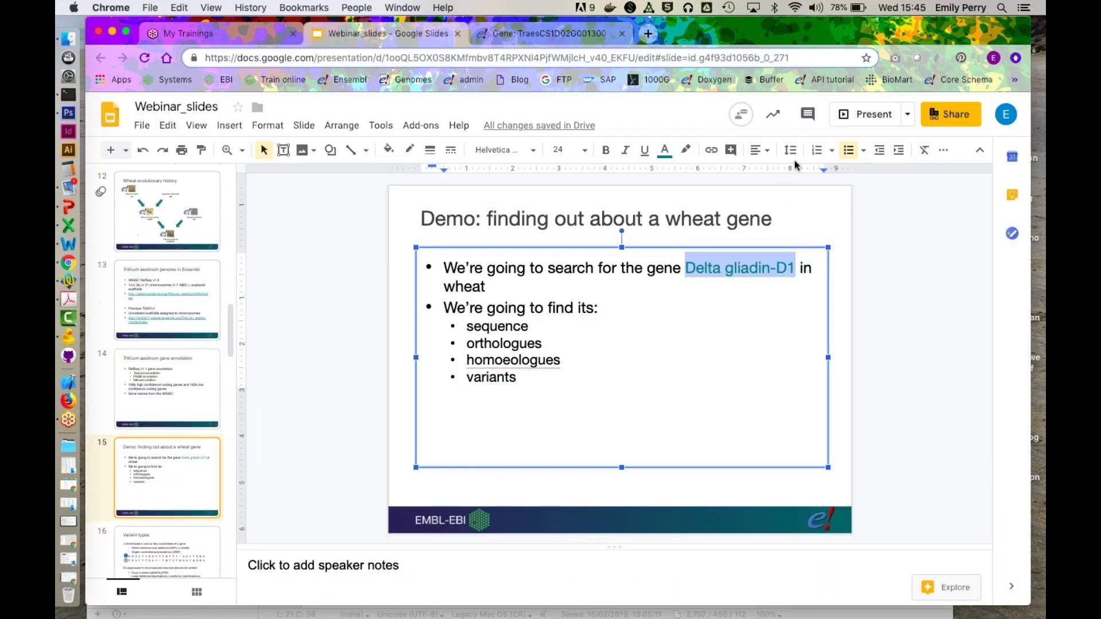
{"action": "left_click", "coordinate": [859, 122]}
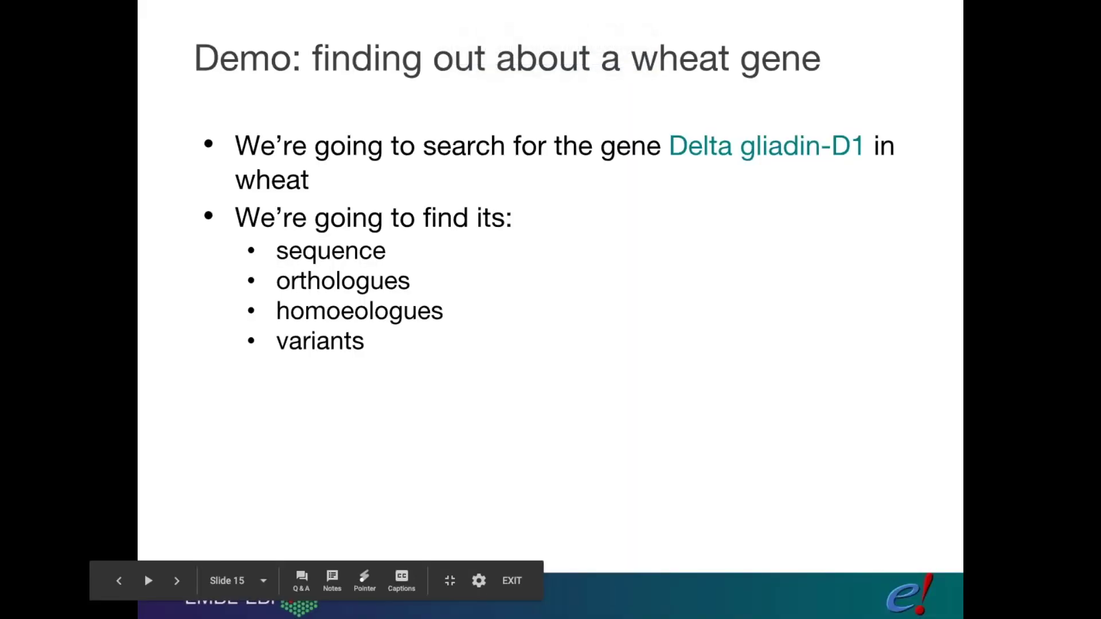
{"action": "key", "text": "Right"}
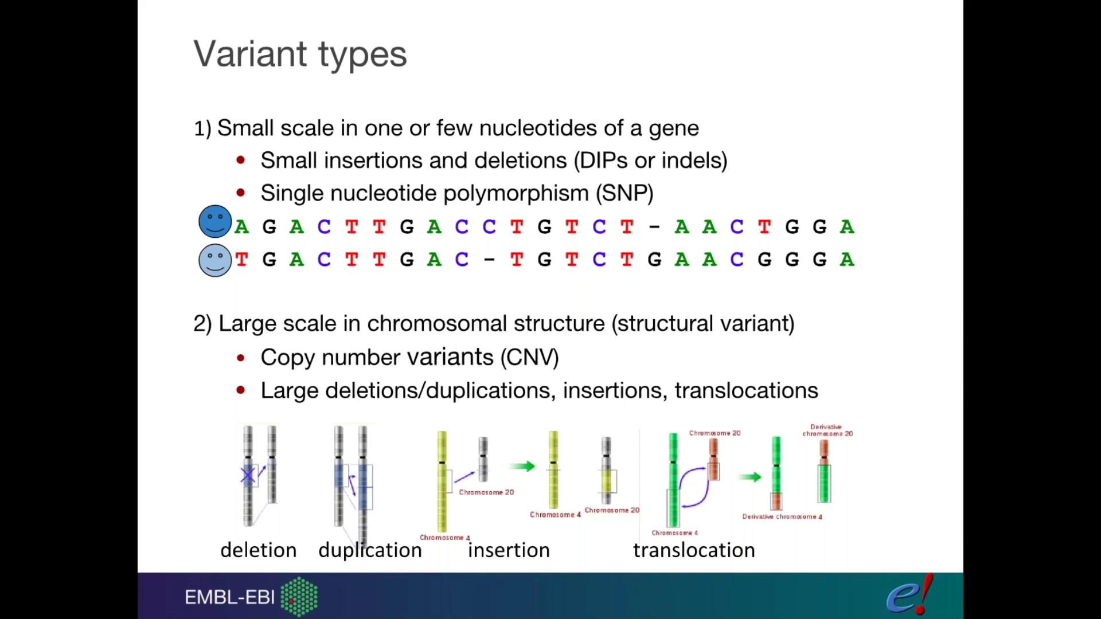
{"action": "key", "text": "Right"}
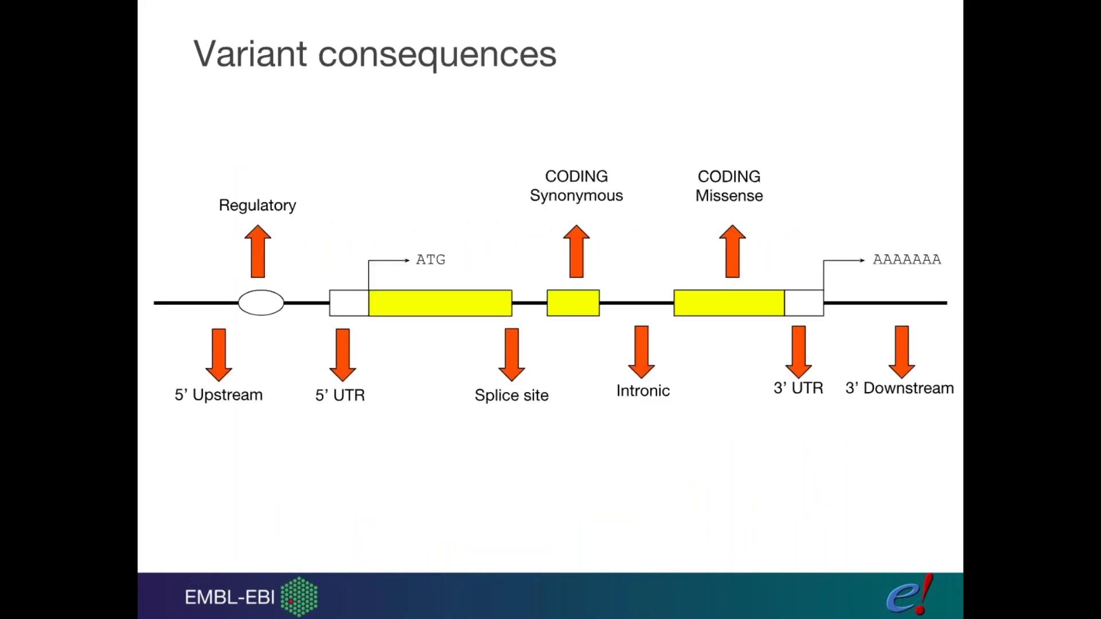
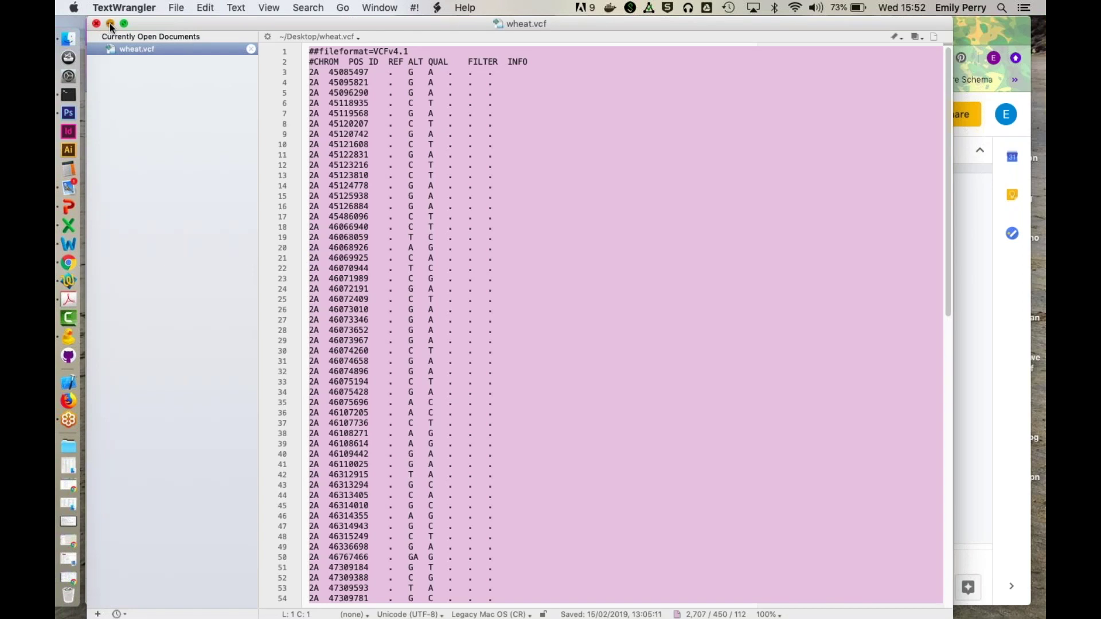
Step: Minimise the wheat.vcf file, return to Ensembl Plants in the browser and start a new Variant Effect Predictor job
{"action": "left_click", "coordinate": [110, 24]}
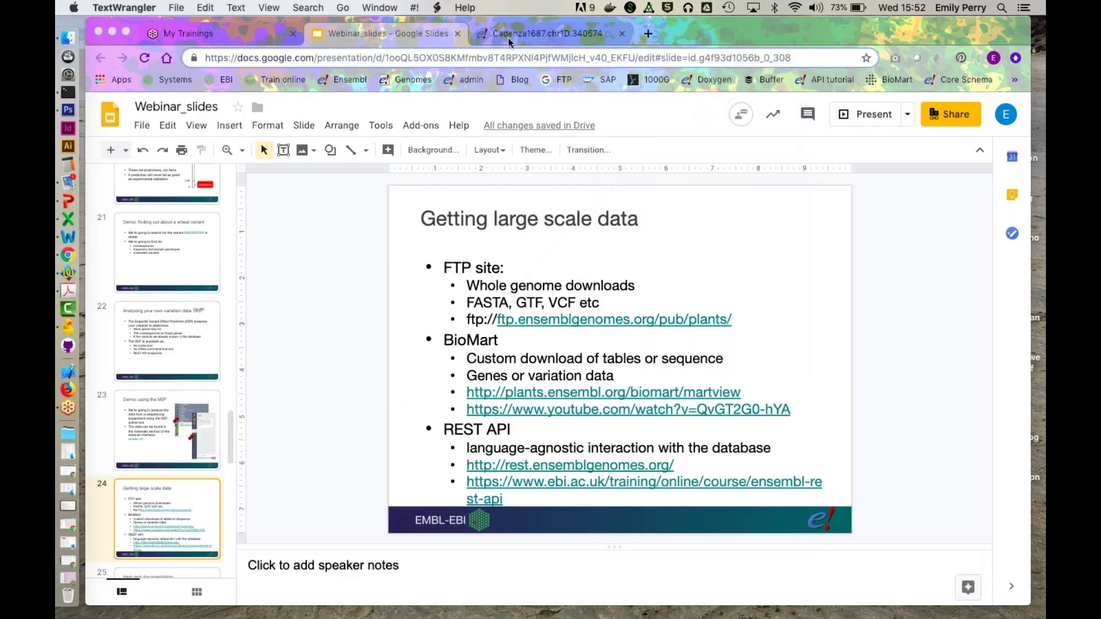
{"action": "left_click", "coordinate": [509, 36]}
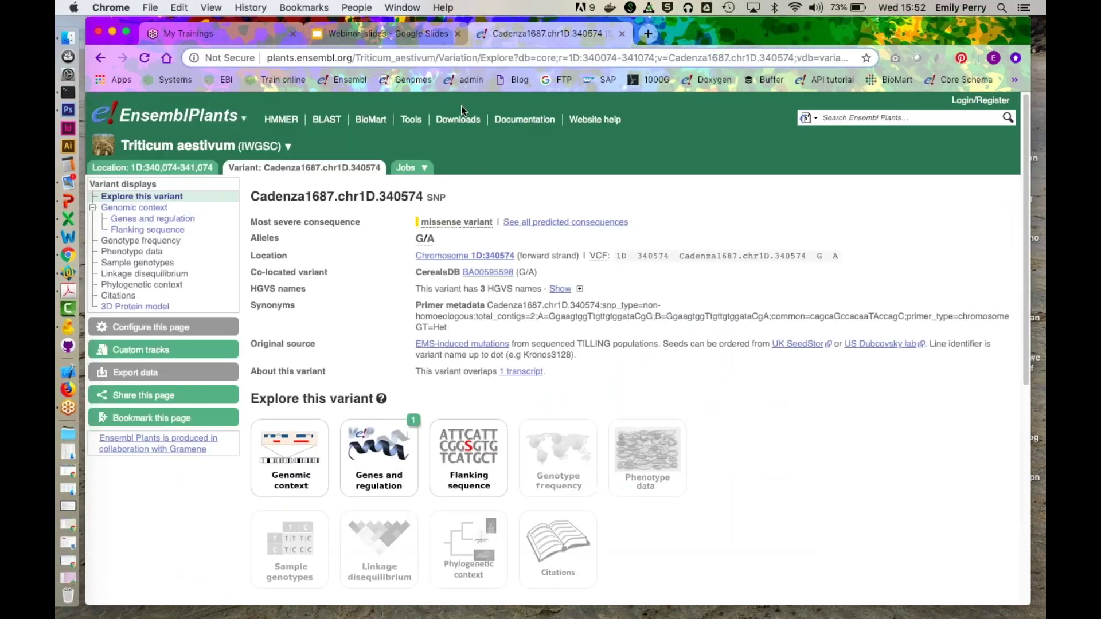
{"action": "left_click", "coordinate": [410, 121]}
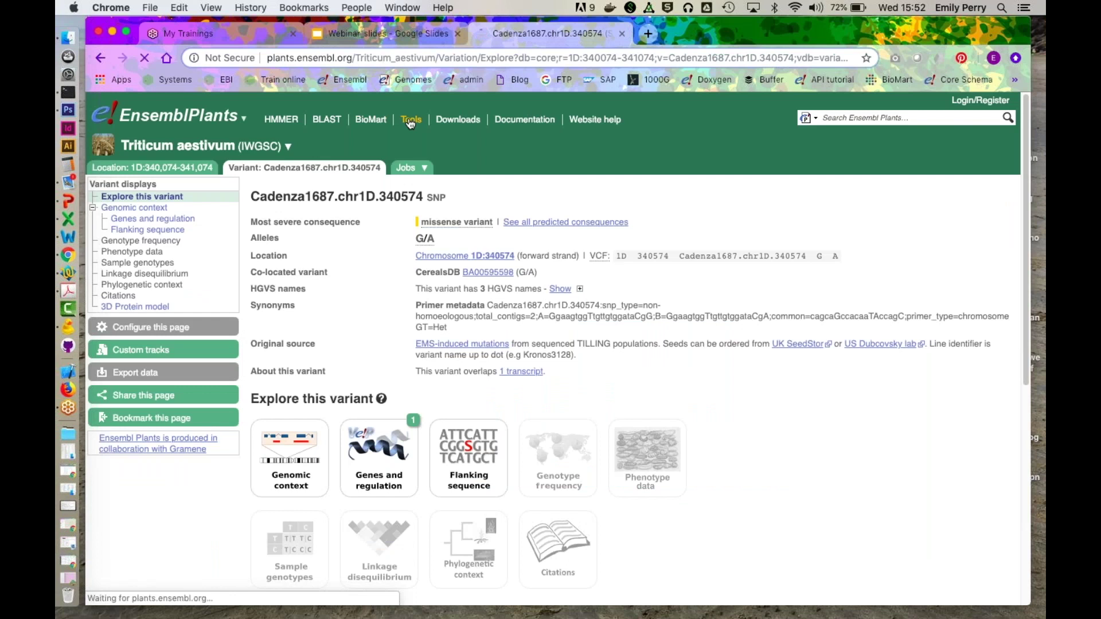
{"action": "left_click", "coordinate": [177, 261]}
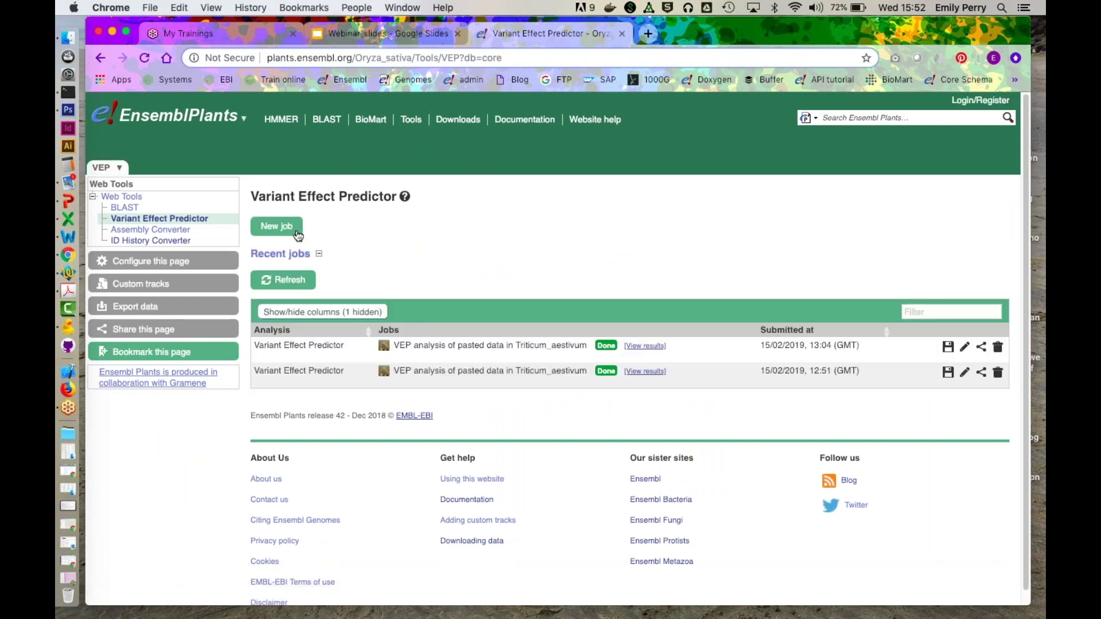
{"action": "left_click", "coordinate": [294, 231]}
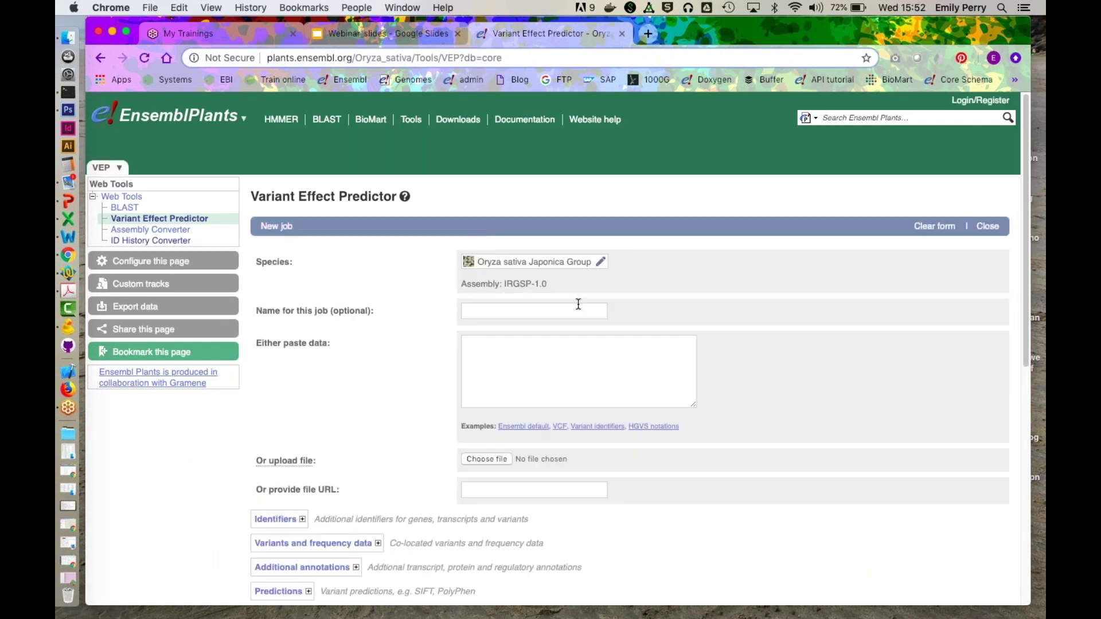
Step: Set the job's species to Triticum aestivum and paste the copied wheat.vcf variants as the input data
{"action": "left_click", "coordinate": [602, 265]}
{"action": "type", "text": "tr"}
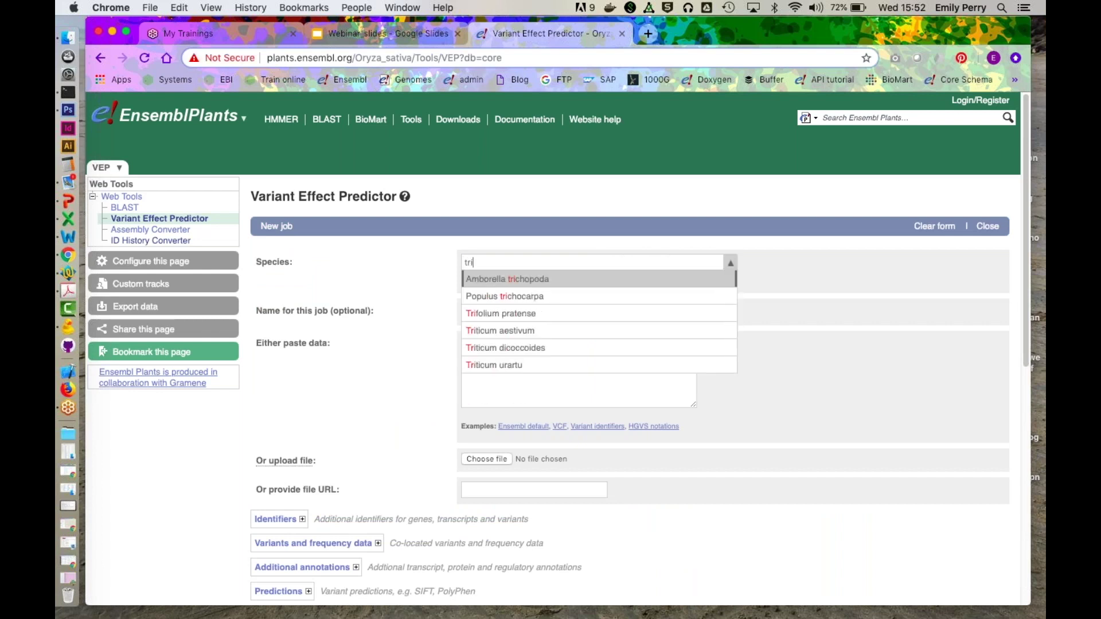
{"action": "type", "text": "i"}
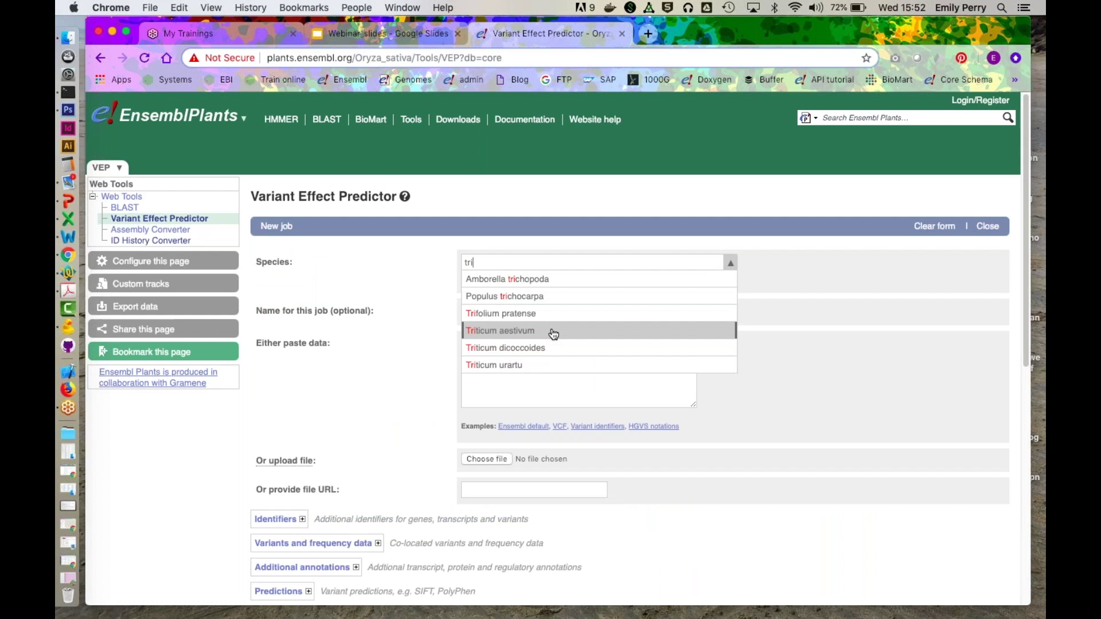
{"action": "left_click", "coordinate": [551, 332]}
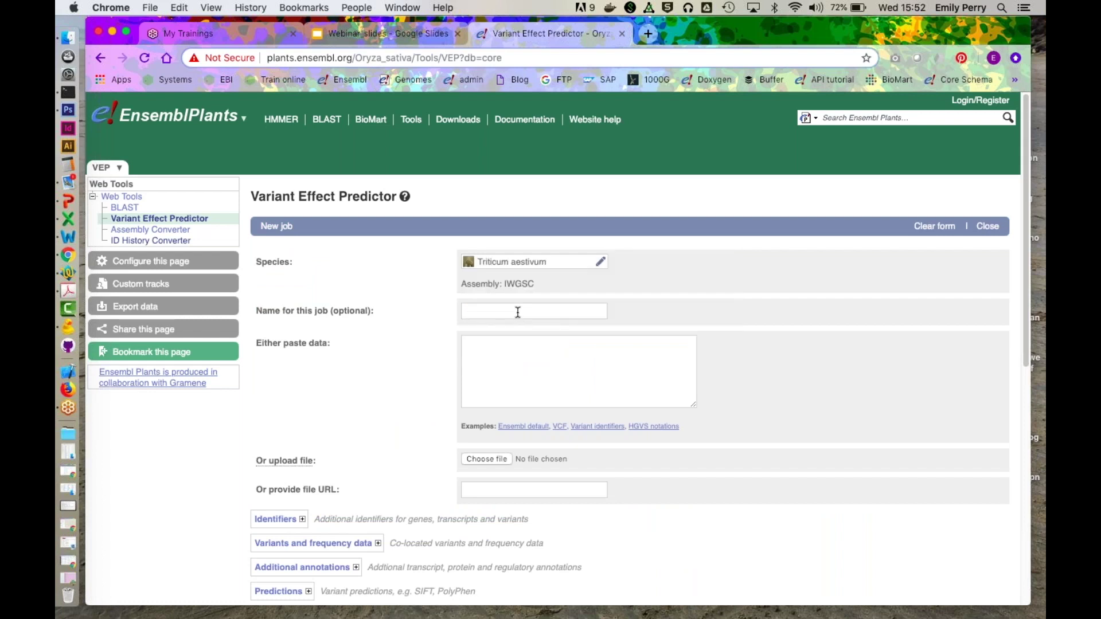
{"action": "left_click", "coordinate": [514, 352]}
{"action": "key", "text": "super+v"}
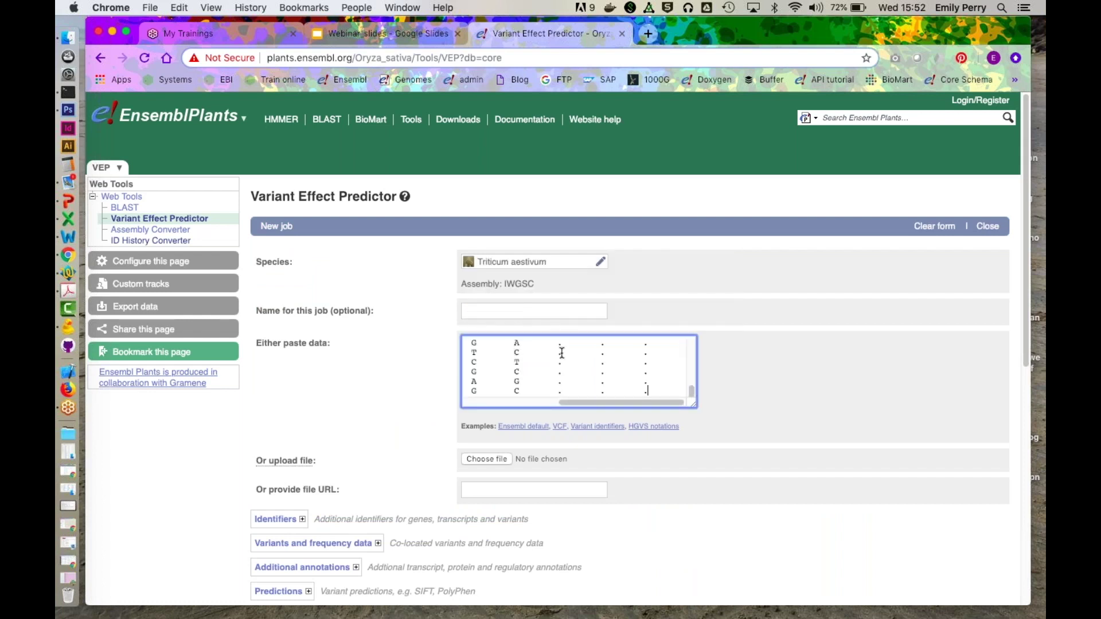
Step: Expand and review the job's identifier, variants and frequency data, and additional annotation options
{"action": "scroll", "coordinate": [346, 441], "scroll_direction": "down", "scroll_amount": 5}
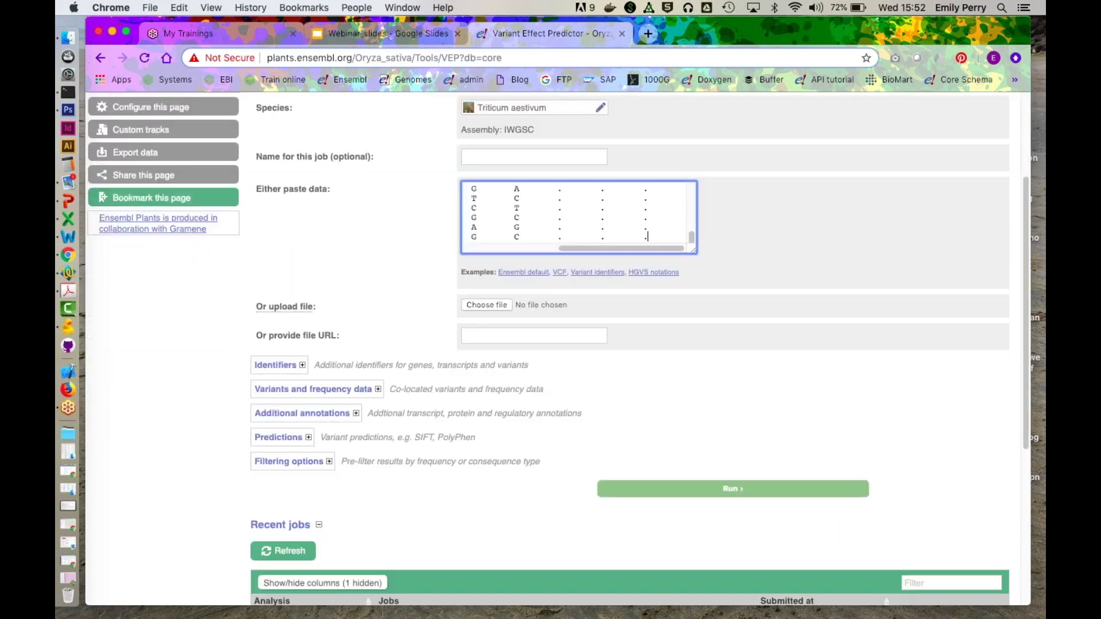
{"action": "left_click", "coordinate": [303, 366]}
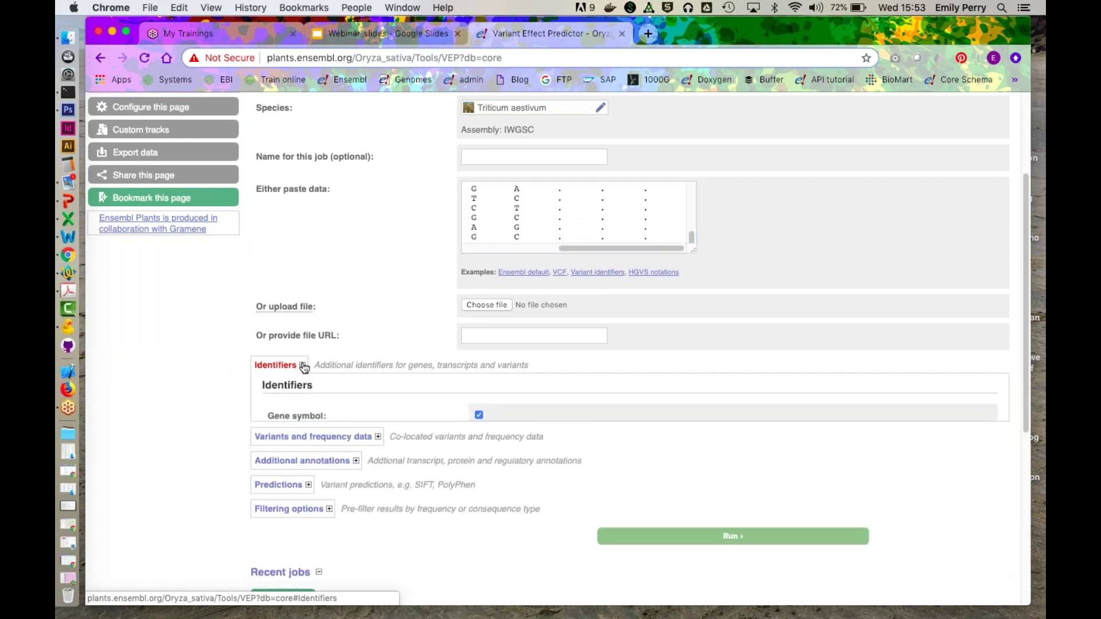
{"action": "scroll", "coordinate": [336, 330], "scroll_direction": "down", "scroll_amount": 5}
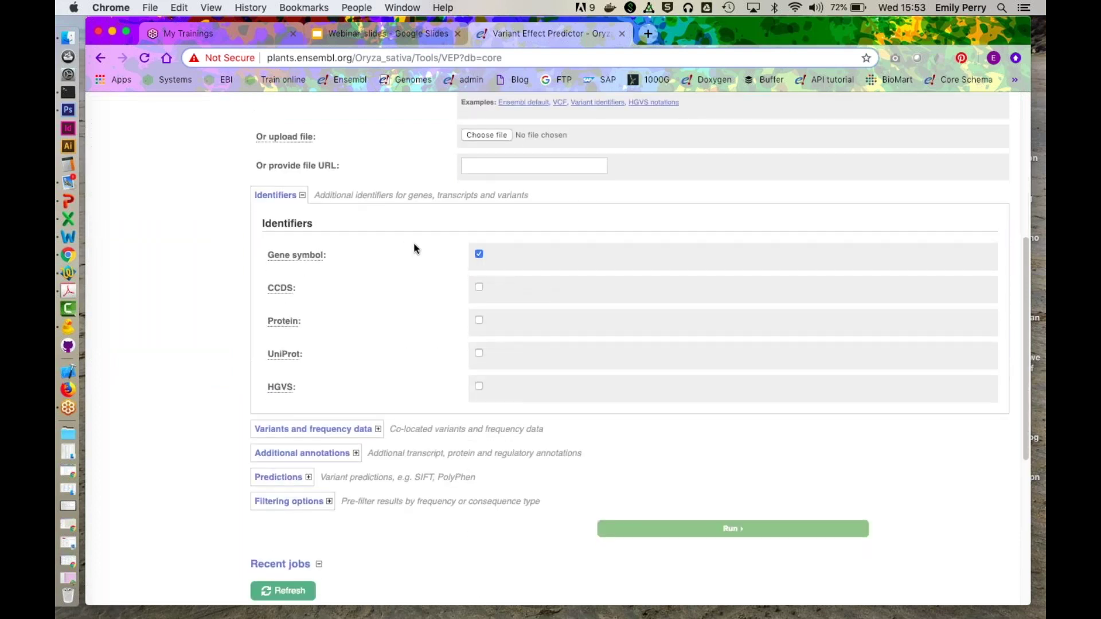
{"action": "left_click", "coordinate": [378, 430]}
{"action": "scroll", "coordinate": [344, 315], "scroll_direction": "down", "scroll_amount": 5}
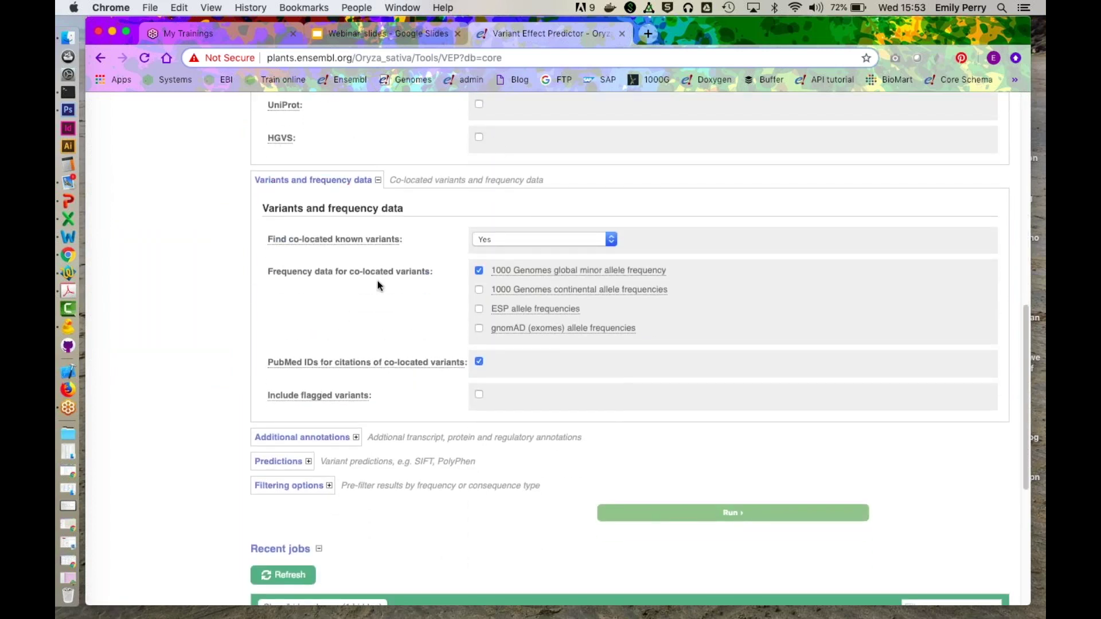
{"action": "scroll", "coordinate": [361, 293], "scroll_direction": "down", "scroll_amount": 2}
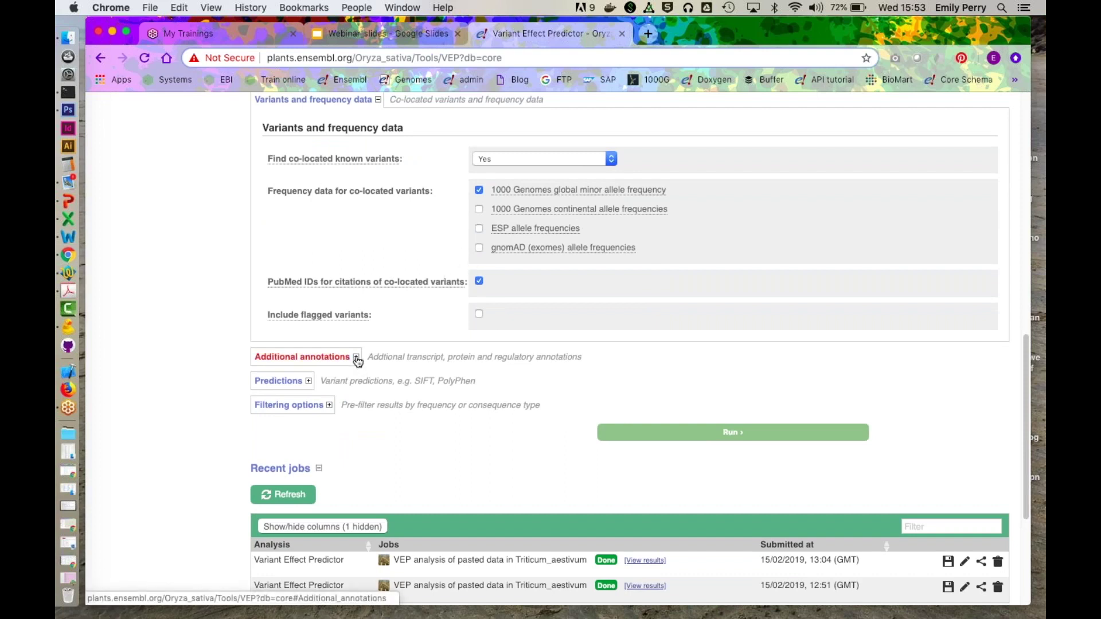
{"action": "left_click", "coordinate": [357, 359]}
{"action": "scroll", "coordinate": [364, 328], "scroll_direction": "down", "scroll_amount": 5}
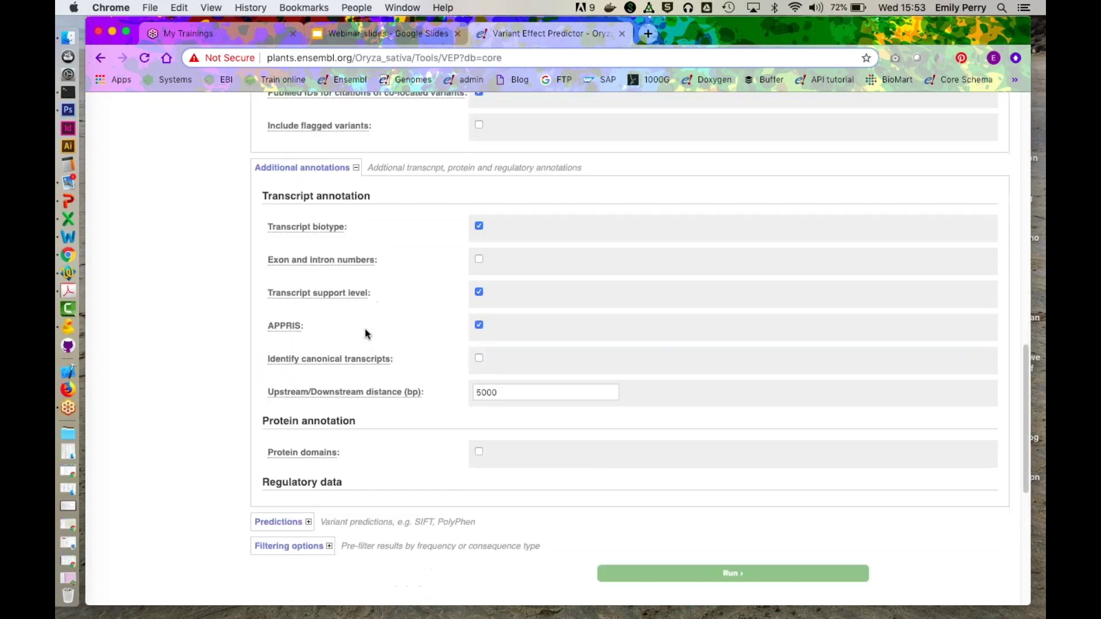
{"action": "scroll", "coordinate": [412, 267], "scroll_direction": "down", "scroll_amount": 4}
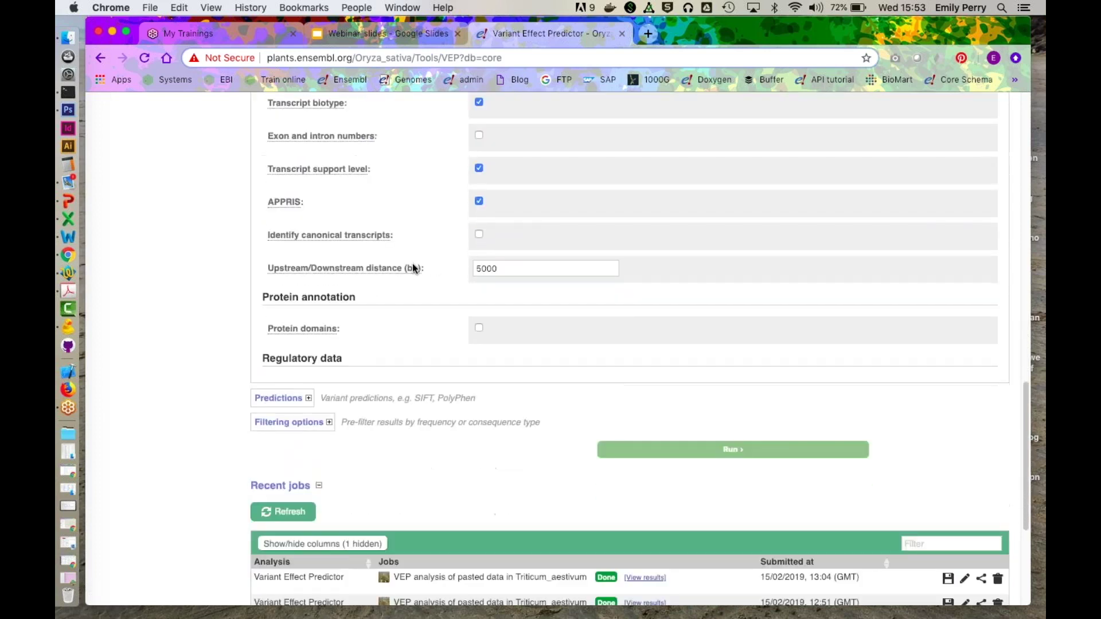
Step: Expand the predictions and filtering options, and run the job showing all results
{"action": "left_click", "coordinate": [308, 346]}
{"action": "scroll", "coordinate": [370, 328], "scroll_direction": "down", "scroll_amount": 2}
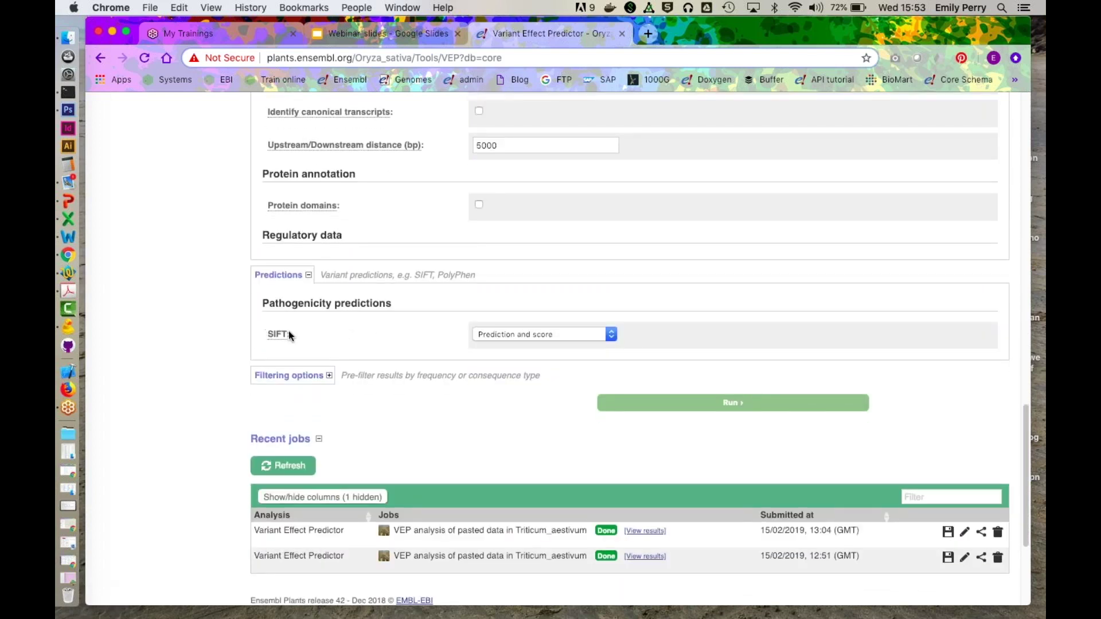
{"action": "left_click", "coordinate": [328, 376]}
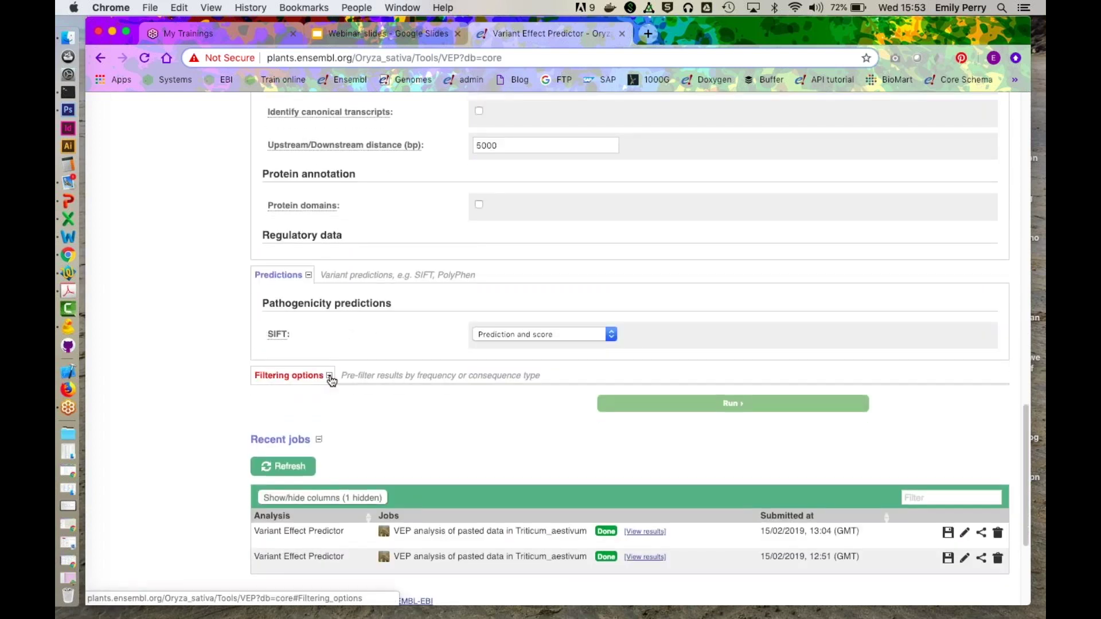
{"action": "scroll", "coordinate": [409, 356], "scroll_direction": "down", "scroll_amount": 2}
{"action": "scroll", "coordinate": [409, 356], "scroll_direction": "down", "scroll_amount": 2}
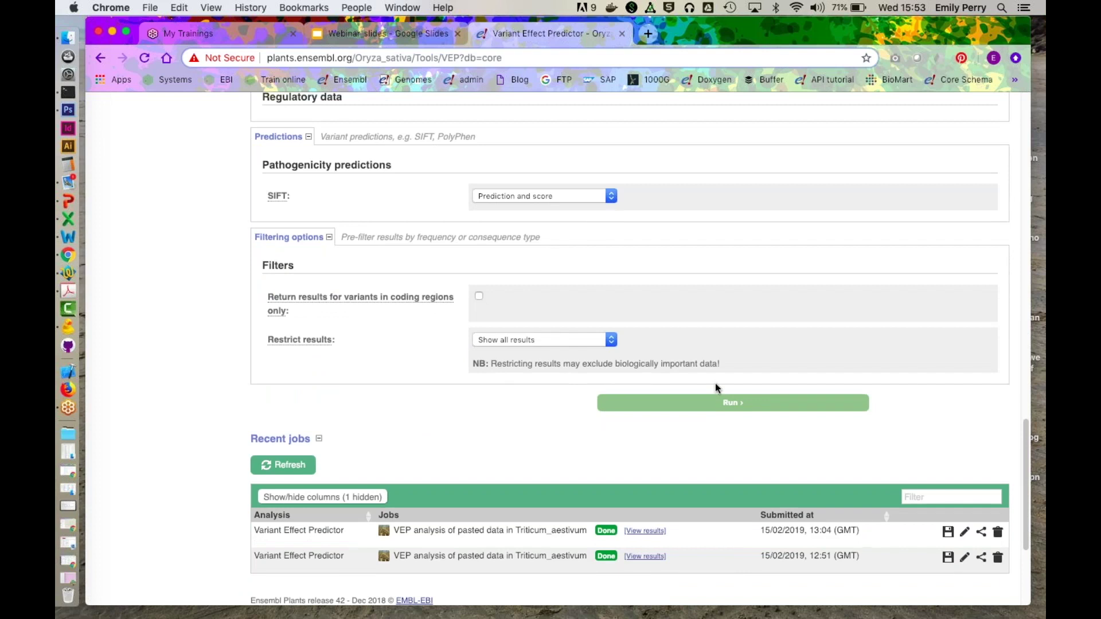
{"action": "left_click", "coordinate": [718, 402]}
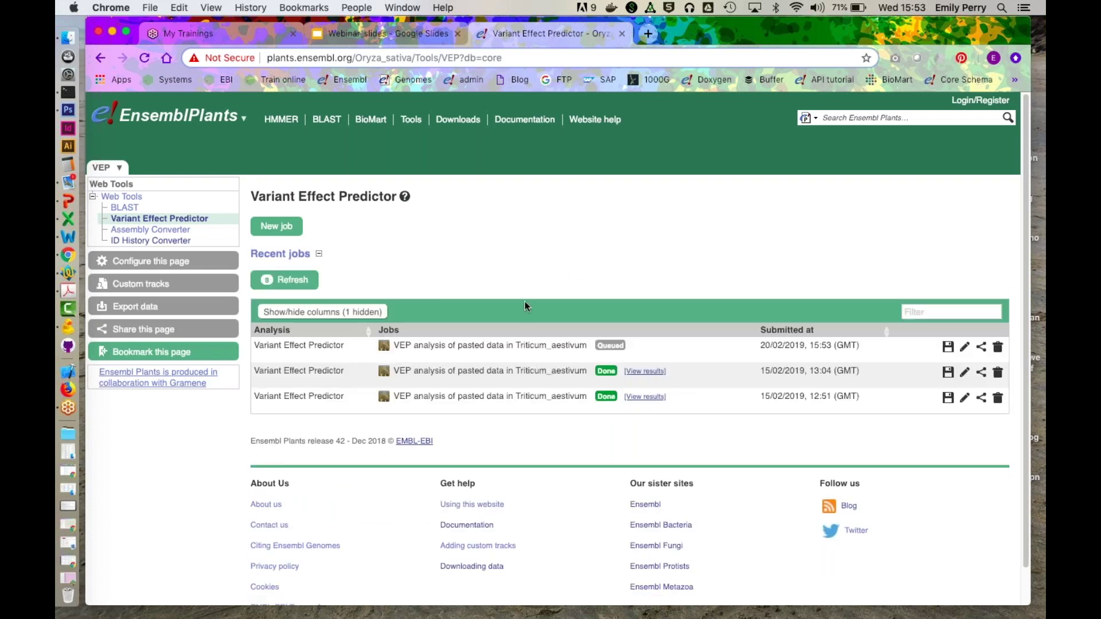
Step: Display the share URL for the newly submitted job's ticket, select the whole link, and close the sharing pop-up
{"action": "mouse_move", "coordinate": [608, 343]}
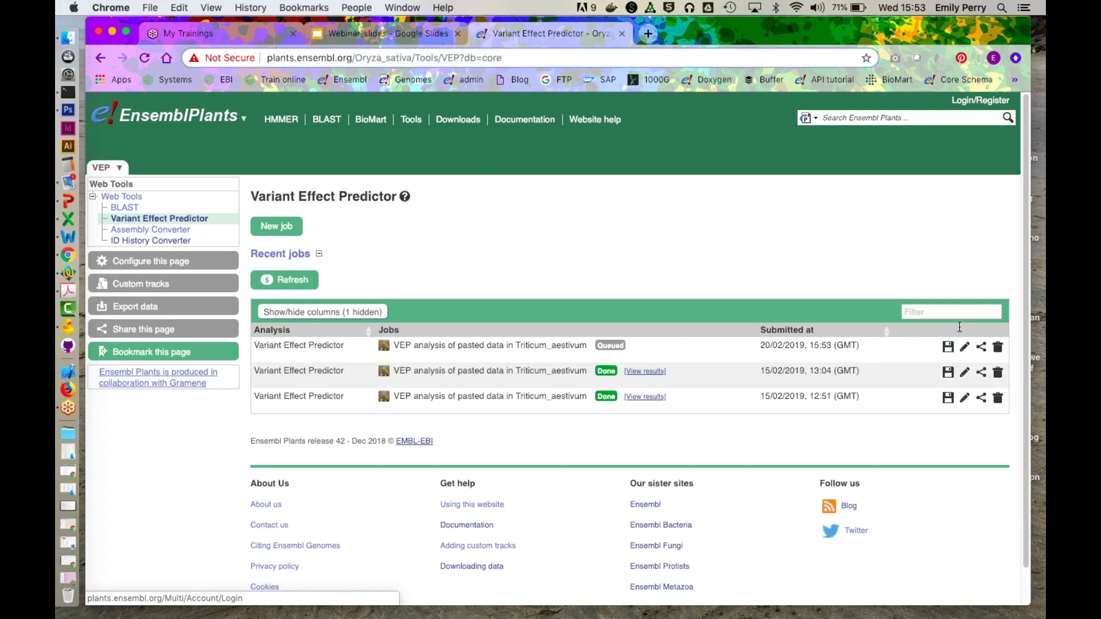
{"action": "left_click", "coordinate": [981, 347]}
{"action": "left_click", "coordinate": [982, 347]}
{"action": "left_click", "coordinate": [982, 348]}
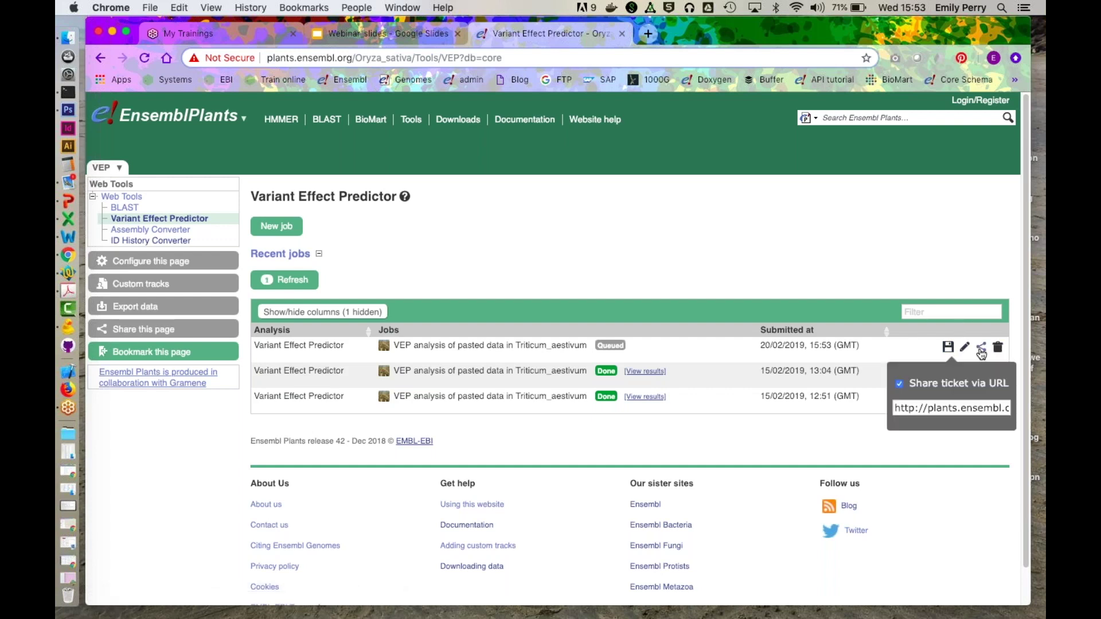
{"action": "left_click", "coordinate": [948, 408]}
{"action": "key", "text": "super+a"}
{"action": "left_click", "coordinate": [1032, 349]}
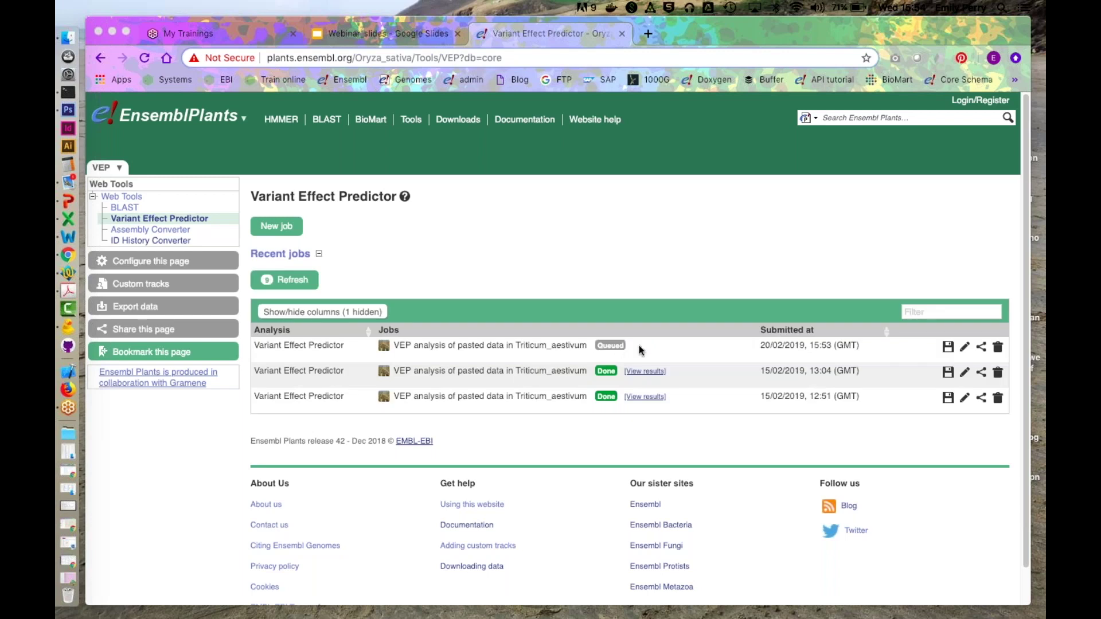
Step: Open the results of the wheat VEP job submitted on 15/02/2019 at 13:04
{"action": "left_click", "coordinate": [654, 373]}
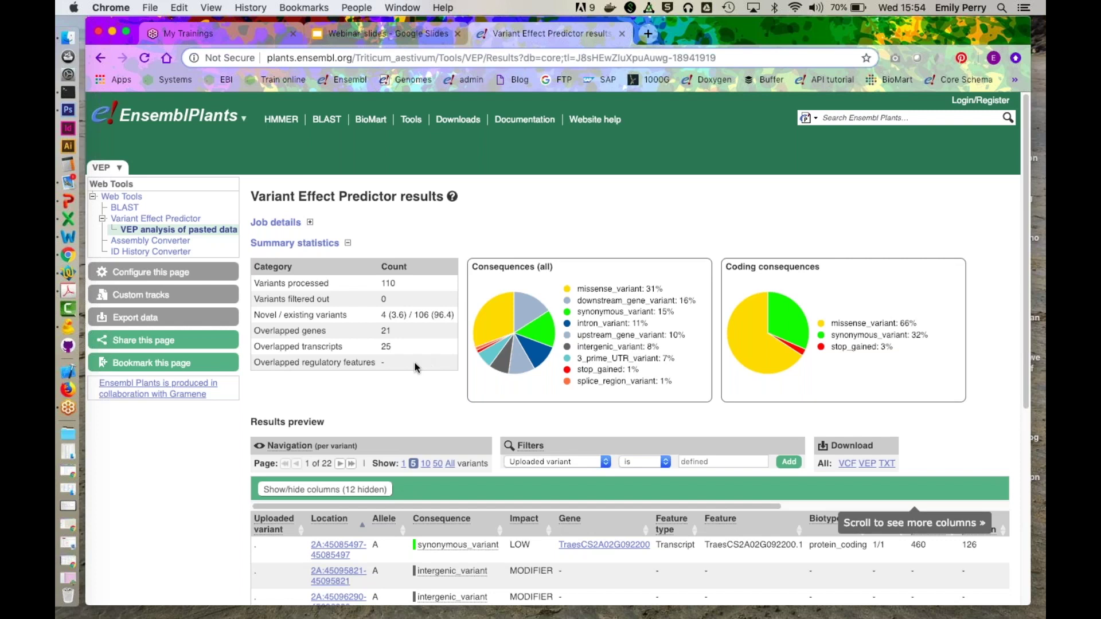
Step: Examine the summary statistics and the results preview, including the consequence, gene, codon and existing variant columns
{"action": "scroll", "coordinate": [414, 362], "scroll_direction": "down", "scroll_amount": 3}
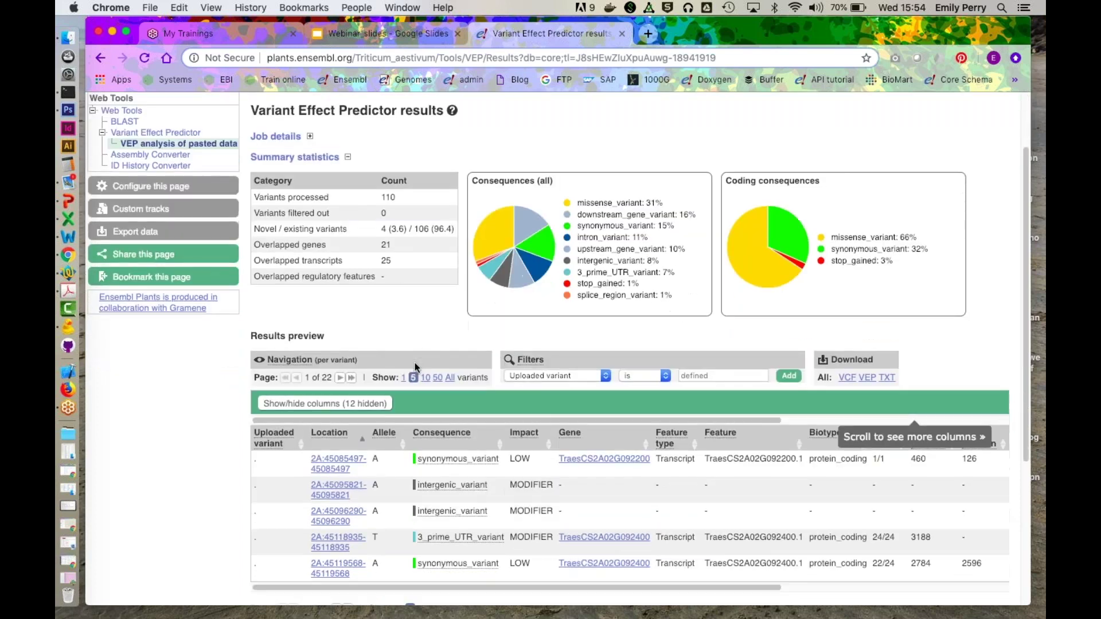
{"action": "scroll", "coordinate": [415, 362], "scroll_direction": "down", "scroll_amount": 3}
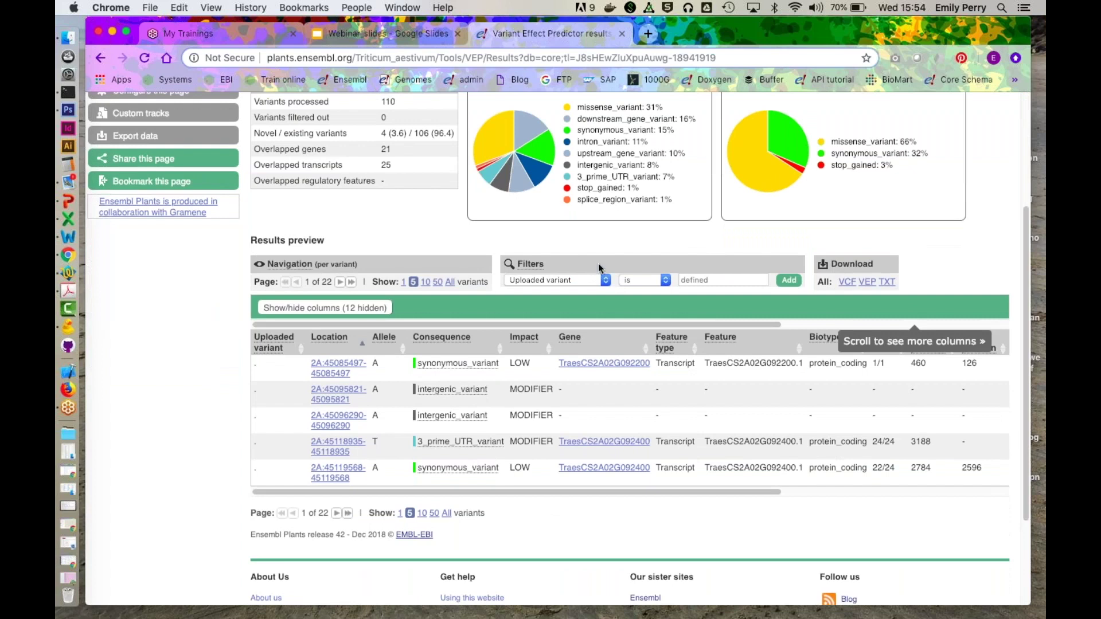
{"action": "scroll", "coordinate": [494, 419], "scroll_direction": "down", "scroll_amount": 2}
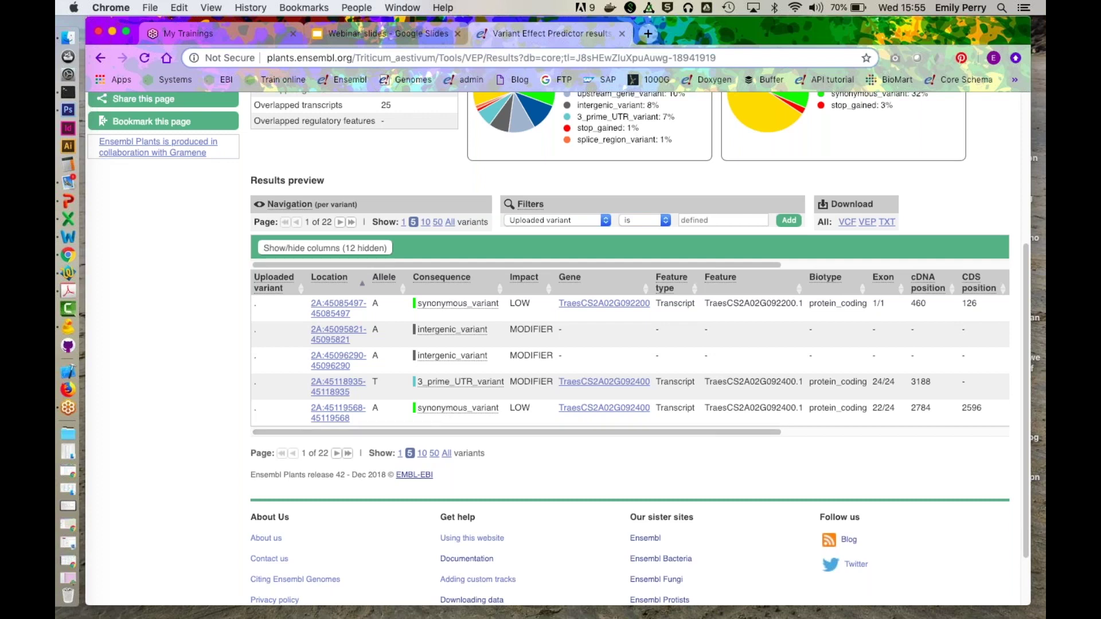
{"action": "mouse_move", "coordinate": [443, 304]}
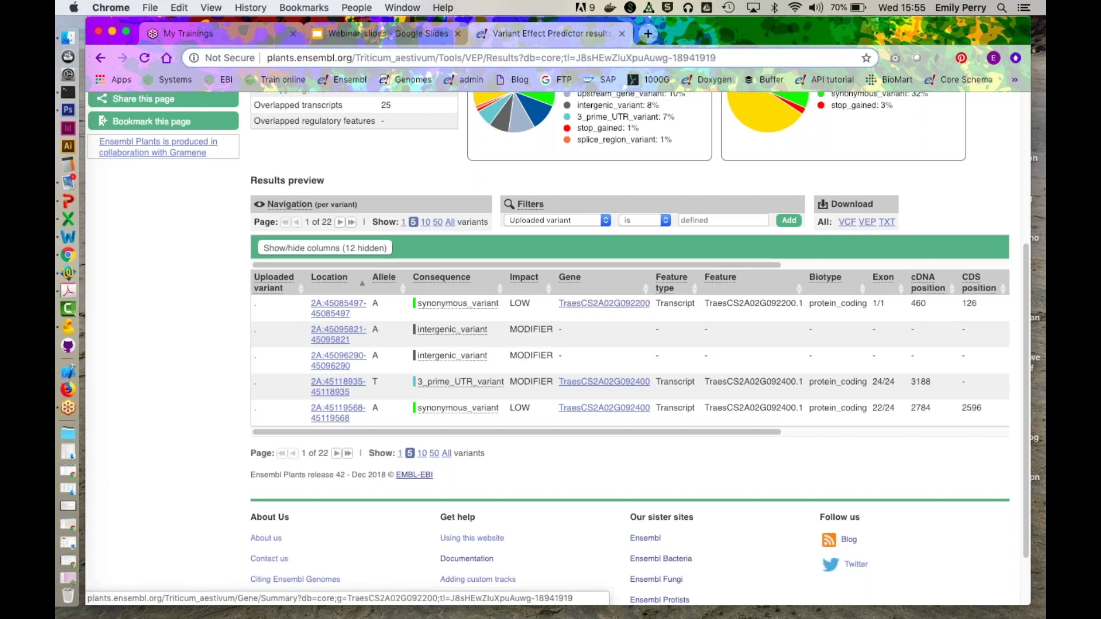
{"action": "left_click_drag", "start_coordinate": [633, 431], "coordinate": [899, 407]}
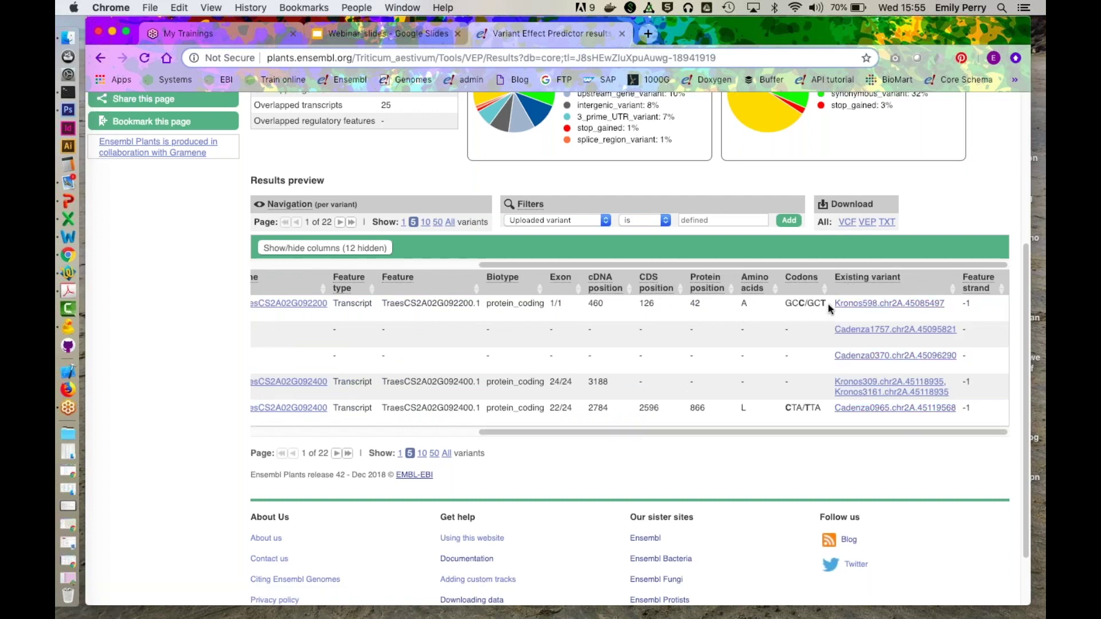
{"action": "left_click_drag", "start_coordinate": [807, 432], "coordinate": [770, 439]}
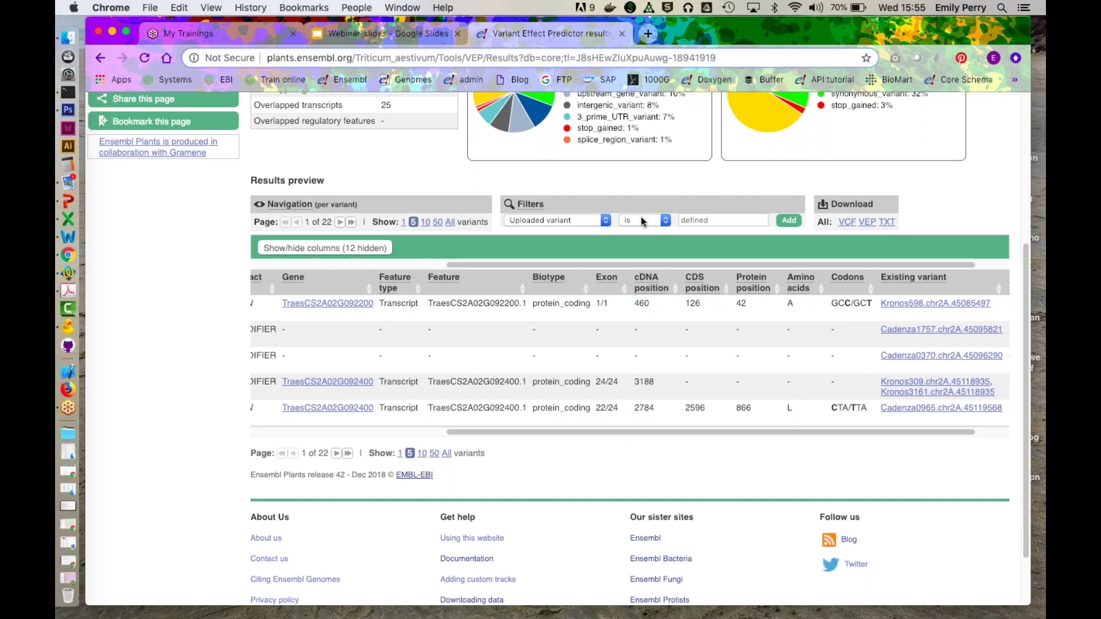
Step: Filter the VEP results to variants whose Consequence is missense_variant
{"action": "left_click", "coordinate": [597, 219]}
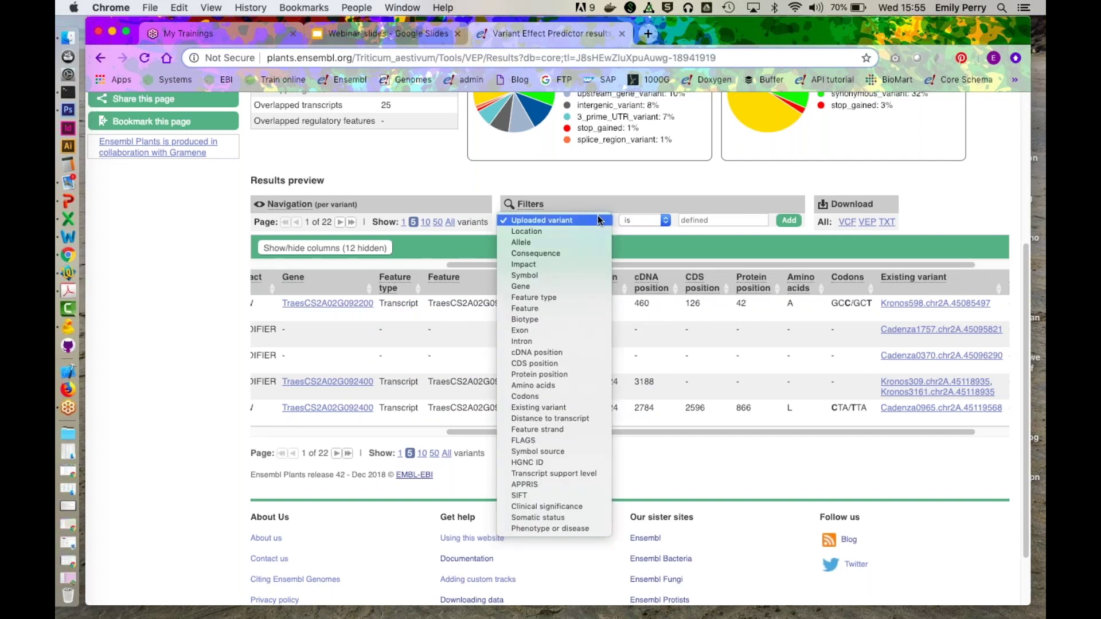
{"action": "left_click", "coordinate": [570, 253]}
{"action": "left_click", "coordinate": [691, 220]}
{"action": "type", "text": "missese"}
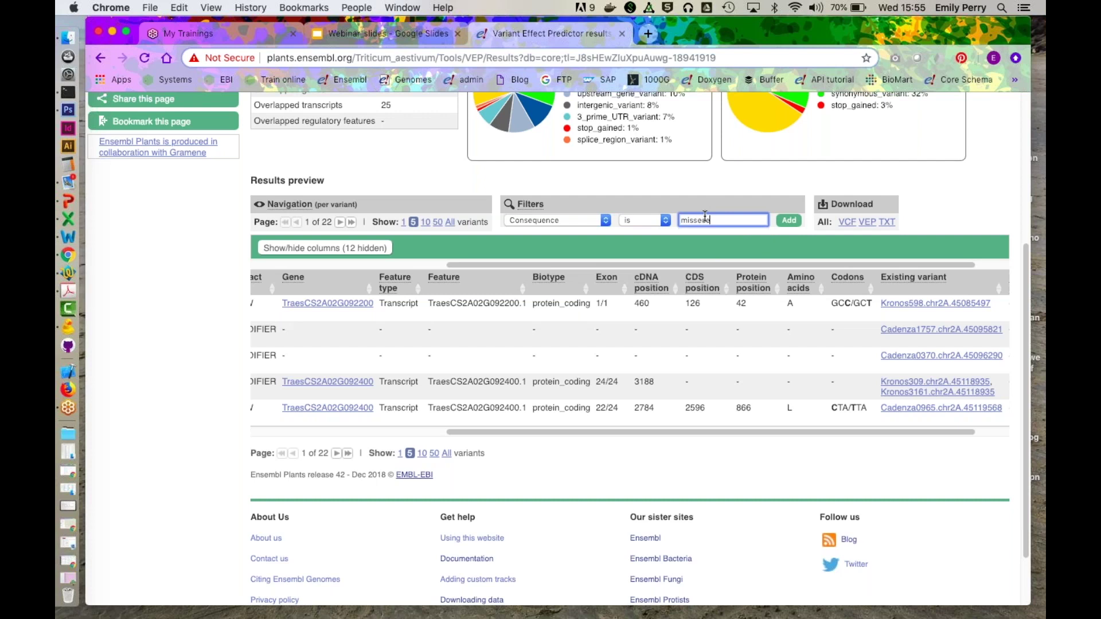
{"action": "key", "text": "BackSpace"}
{"action": "key", "text": "BackSpace"}
{"action": "type", "text": "nse"}
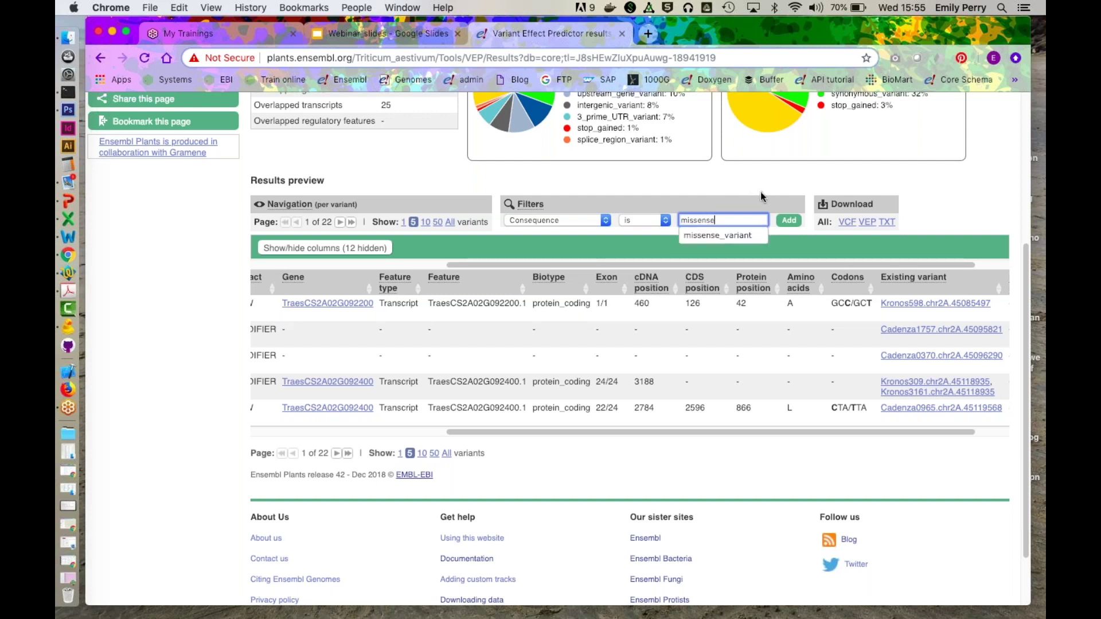
{"action": "left_click", "coordinate": [718, 235]}
{"action": "left_click", "coordinate": [787, 223]}
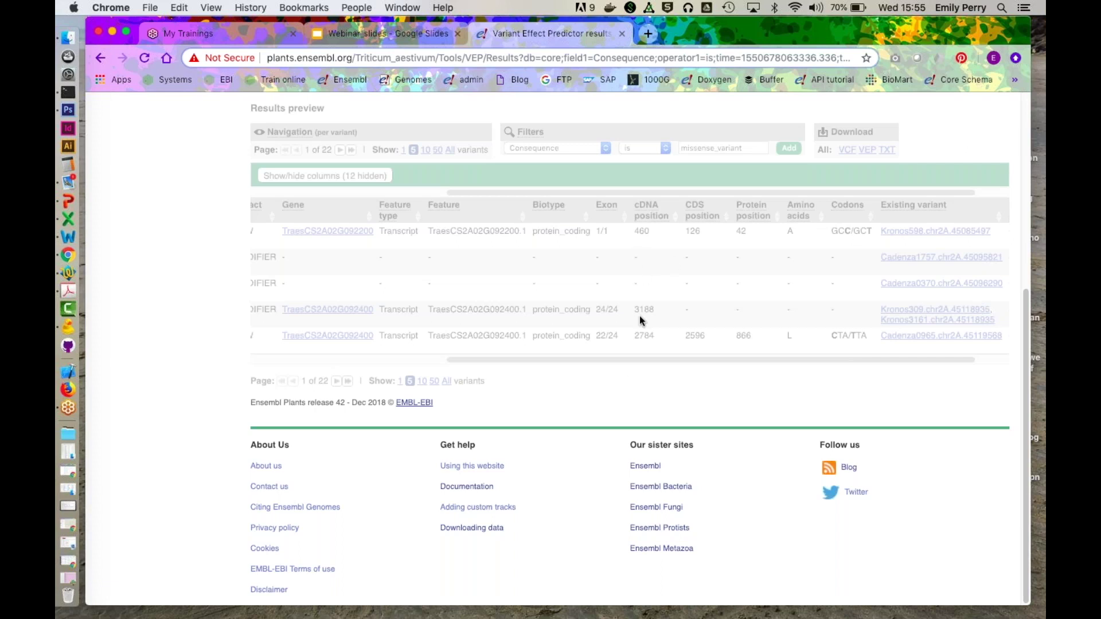
Step: Examine the filtered missense variants and the meaning of their SIFT scores
{"action": "scroll", "coordinate": [634, 317], "scroll_direction": "up", "scroll_amount": 5}
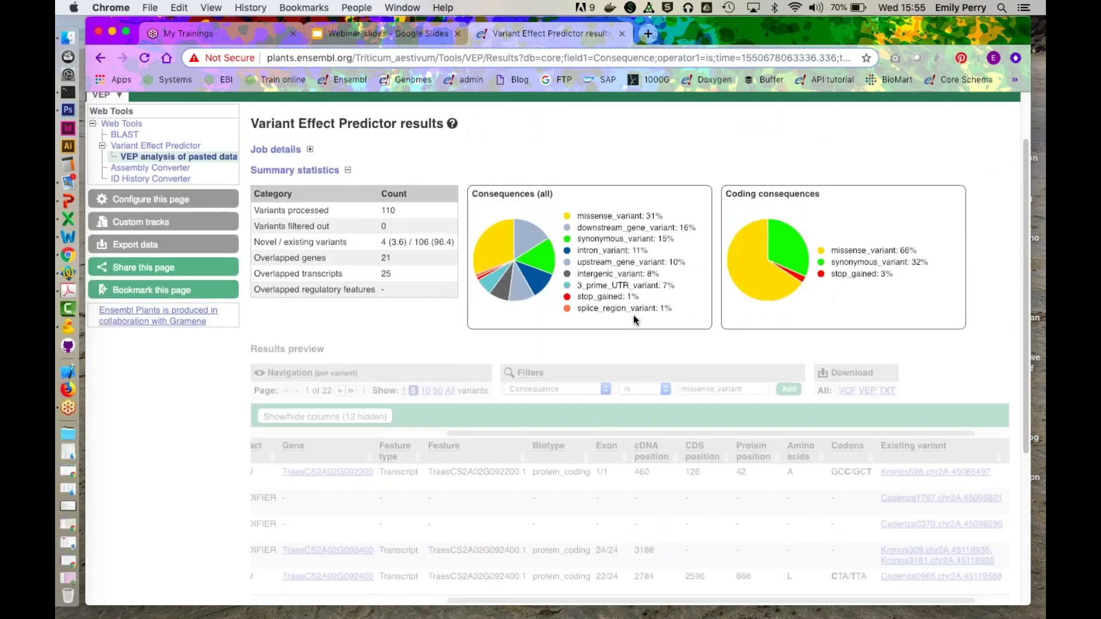
{"action": "scroll", "coordinate": [634, 315], "scroll_direction": "down", "scroll_amount": 3}
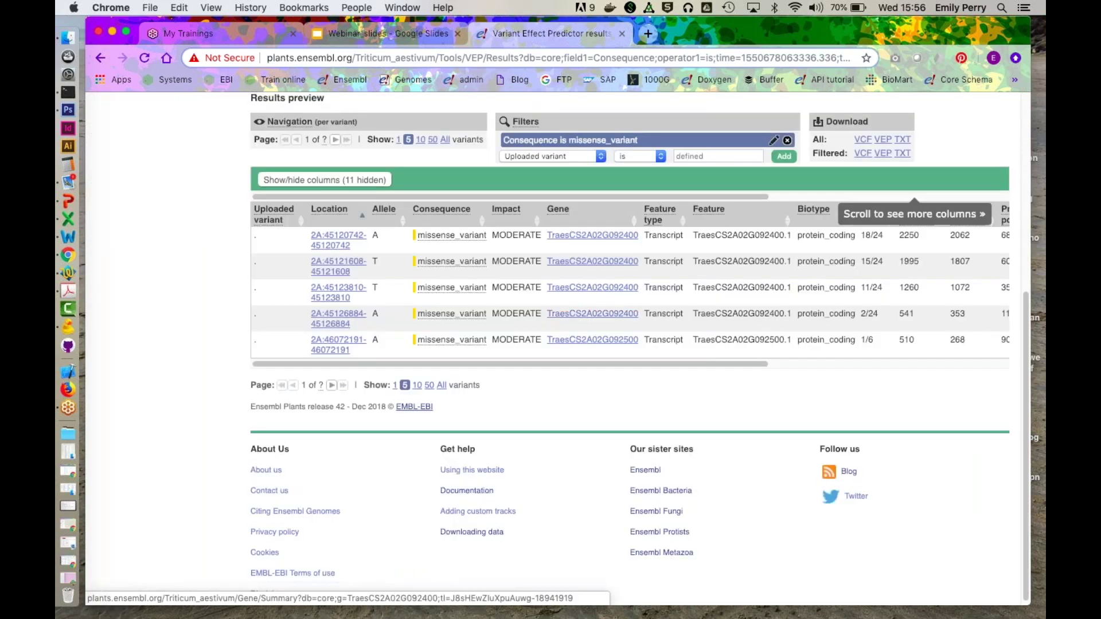
{"action": "scroll", "coordinate": [491, 303], "scroll_direction": "left", "scroll_amount": 5}
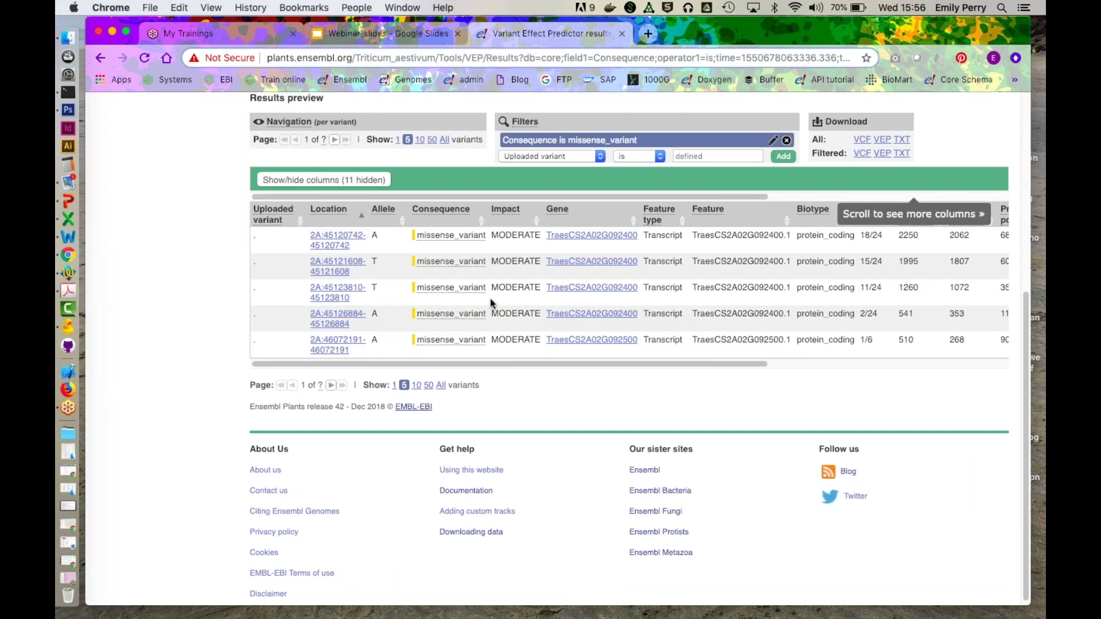
{"action": "left_click_drag", "start_coordinate": [533, 363], "coordinate": [949, 277]}
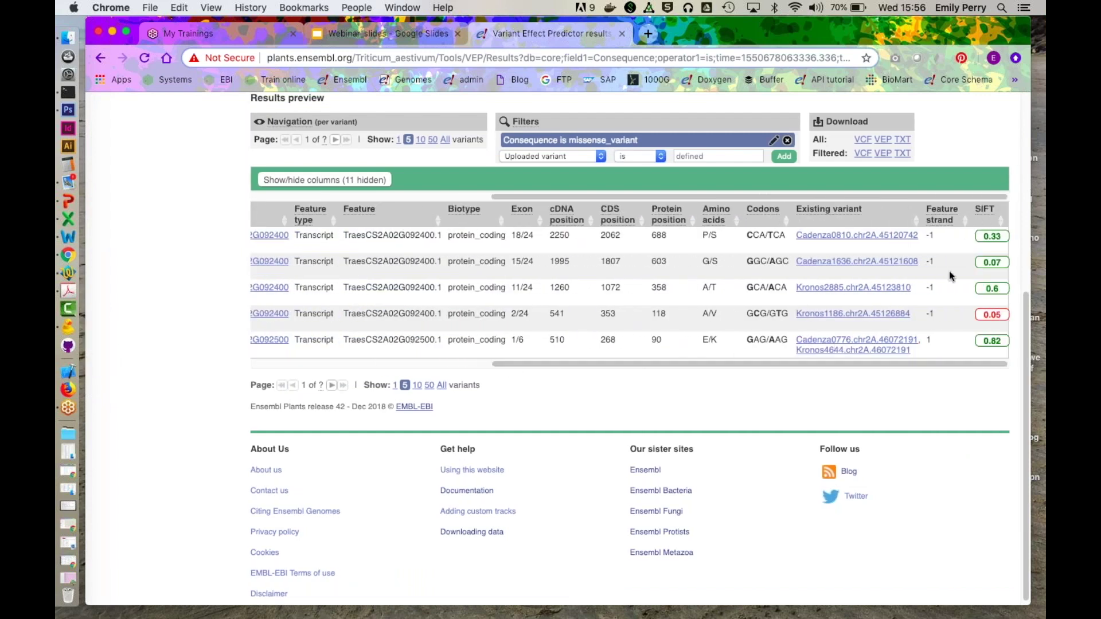
{"action": "mouse_move", "coordinate": [991, 262]}
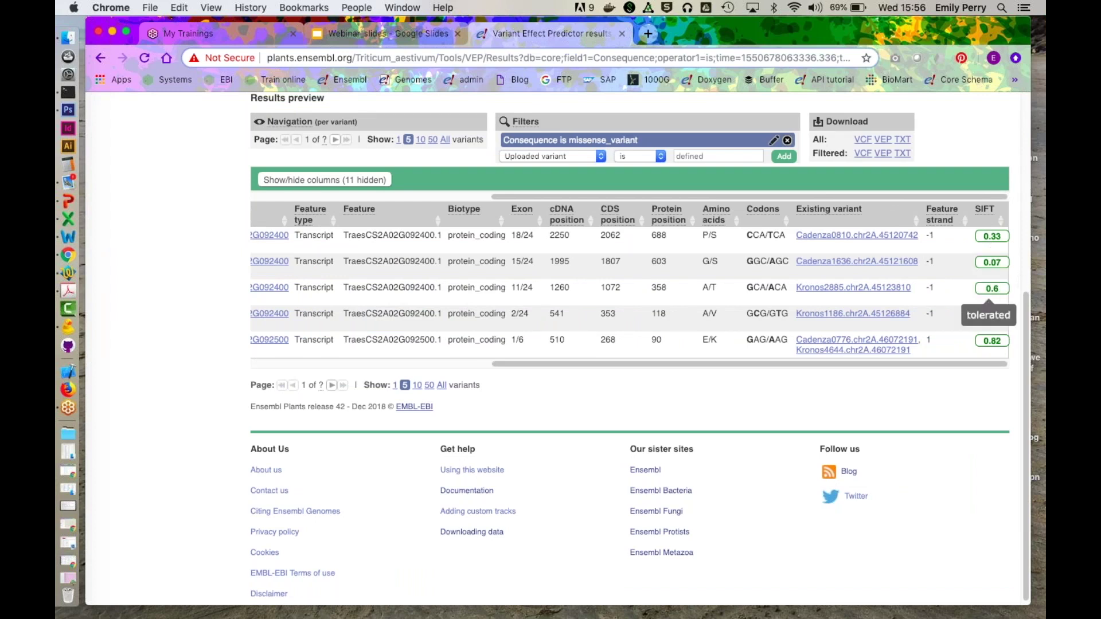
{"action": "mouse_move", "coordinate": [997, 313]}
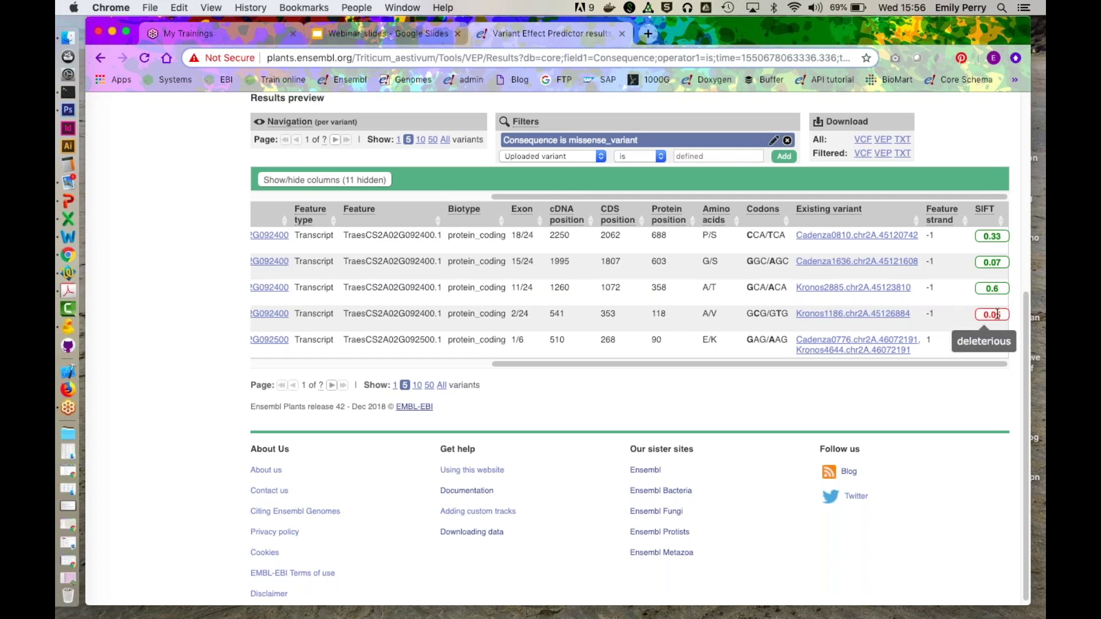
{"action": "mouse_move", "coordinate": [995, 291]}
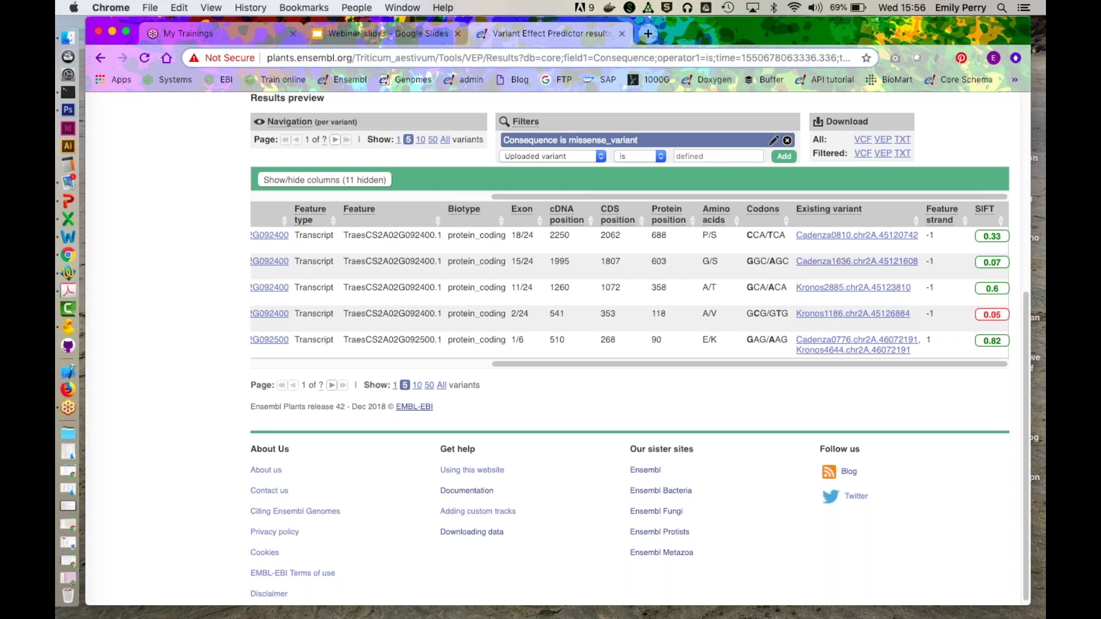
{"action": "left_click_drag", "start_coordinate": [719, 362], "coordinate": [368, 351]}
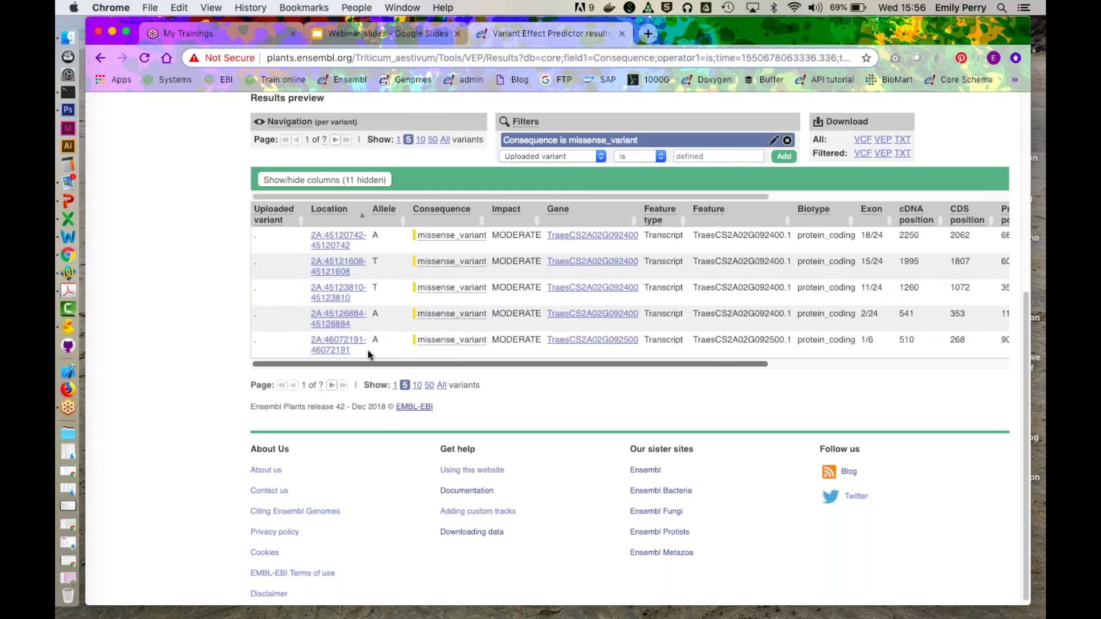
Step: Open BioMart and choose the Ensembl Plants Genes 42 database with the Triticum aestivum genes (IWGSC) dataset
{"action": "scroll", "coordinate": [367, 350], "scroll_direction": "up", "scroll_amount": 6}
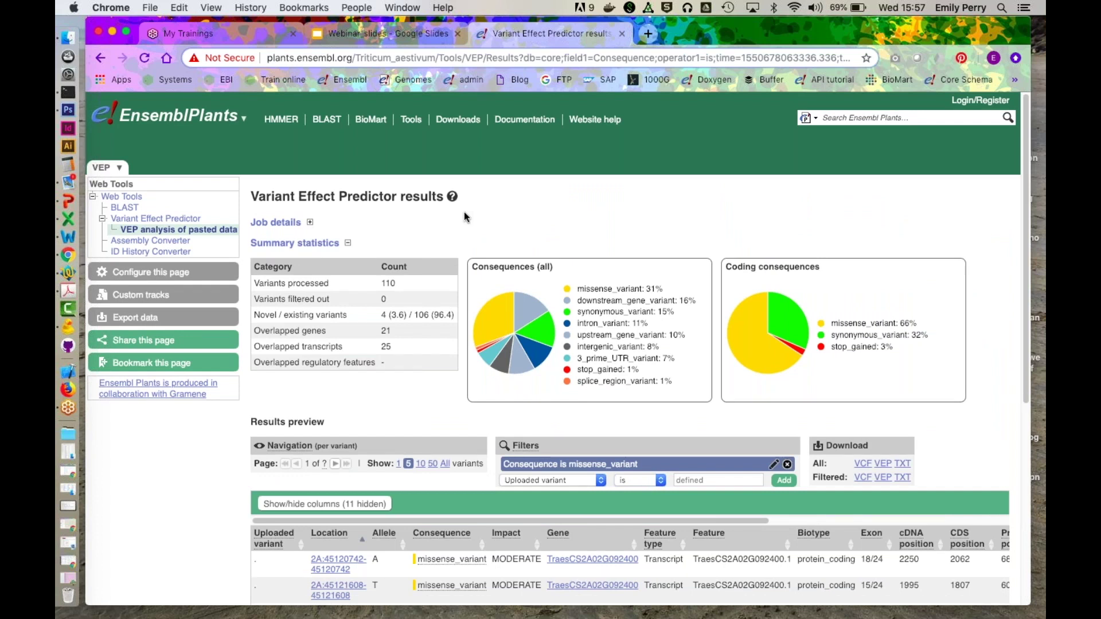
{"action": "left_click", "coordinate": [372, 120]}
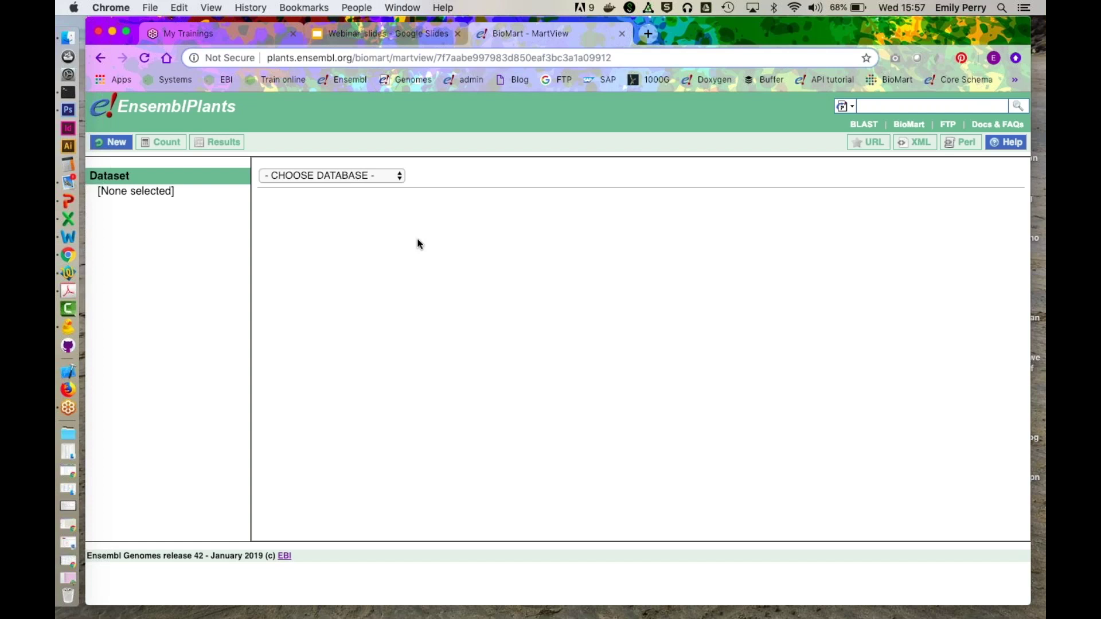
{"action": "left_click", "coordinate": [401, 178]}
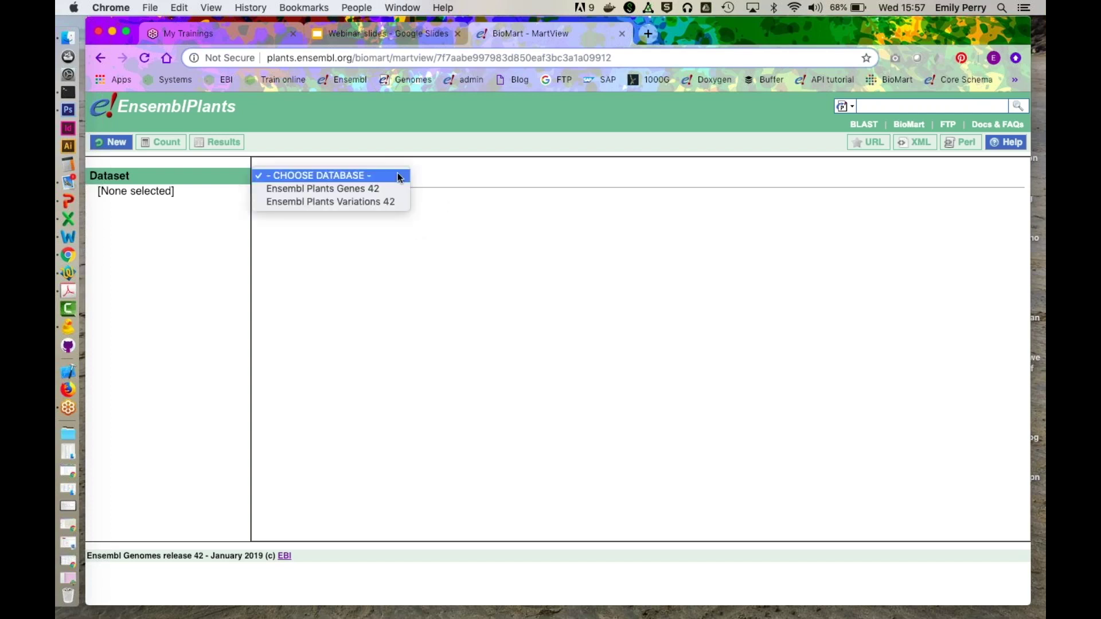
{"action": "left_click", "coordinate": [361, 190]}
{"action": "left_click", "coordinate": [381, 200]}
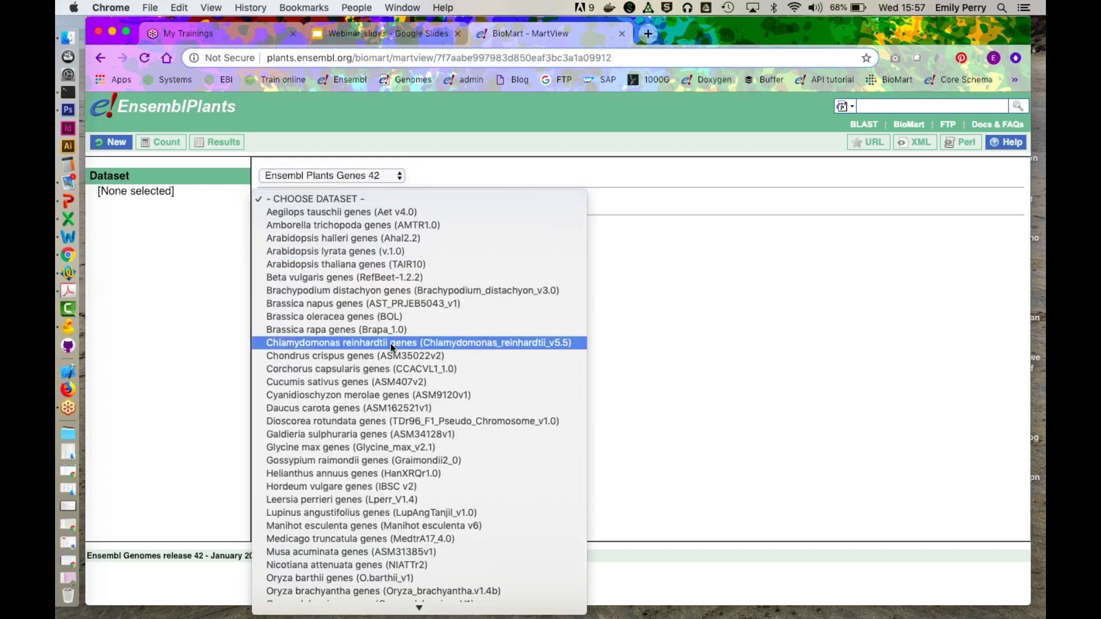
{"action": "scroll", "coordinate": [390, 343], "scroll_direction": "down", "scroll_amount": 10}
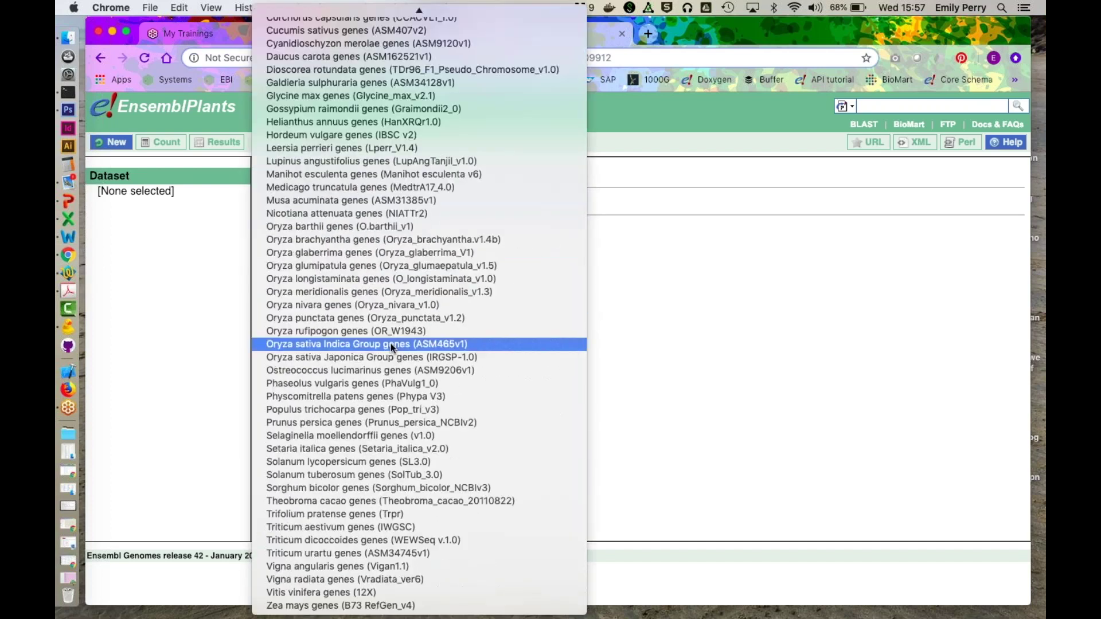
{"action": "left_click", "coordinate": [353, 527]}
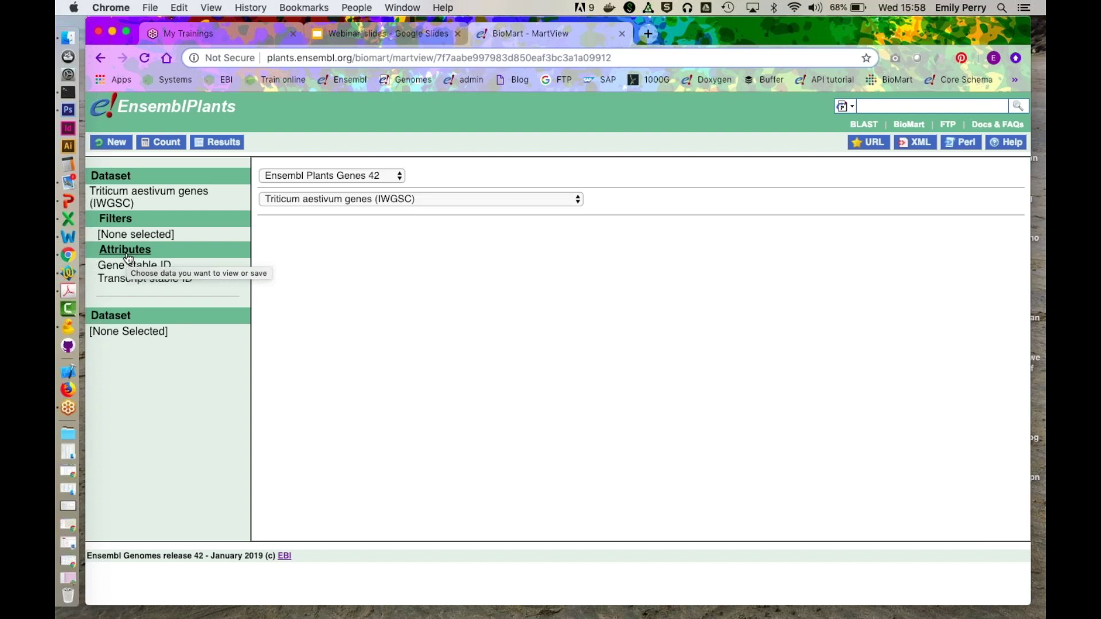
Step: Filter the genes to chromosome 2A with coordinates from 5000000 to 10000000, and expand the gene ontology filters
{"action": "left_click", "coordinate": [124, 220]}
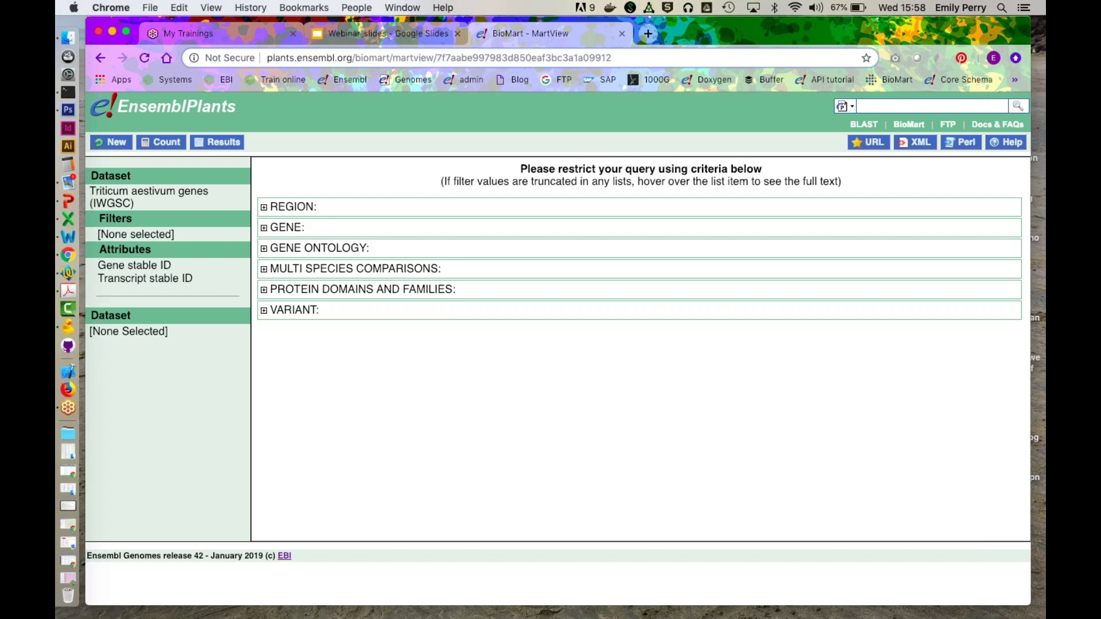
{"action": "left_click", "coordinate": [264, 207]}
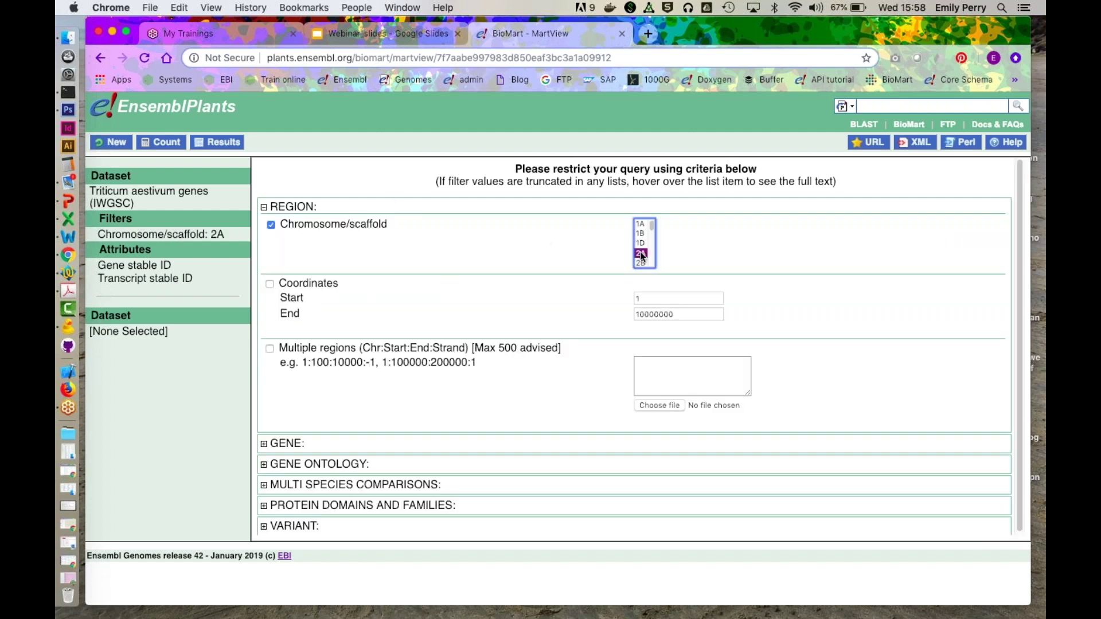
{"action": "left_click", "coordinate": [269, 284]}
{"action": "left_click", "coordinate": [635, 298]}
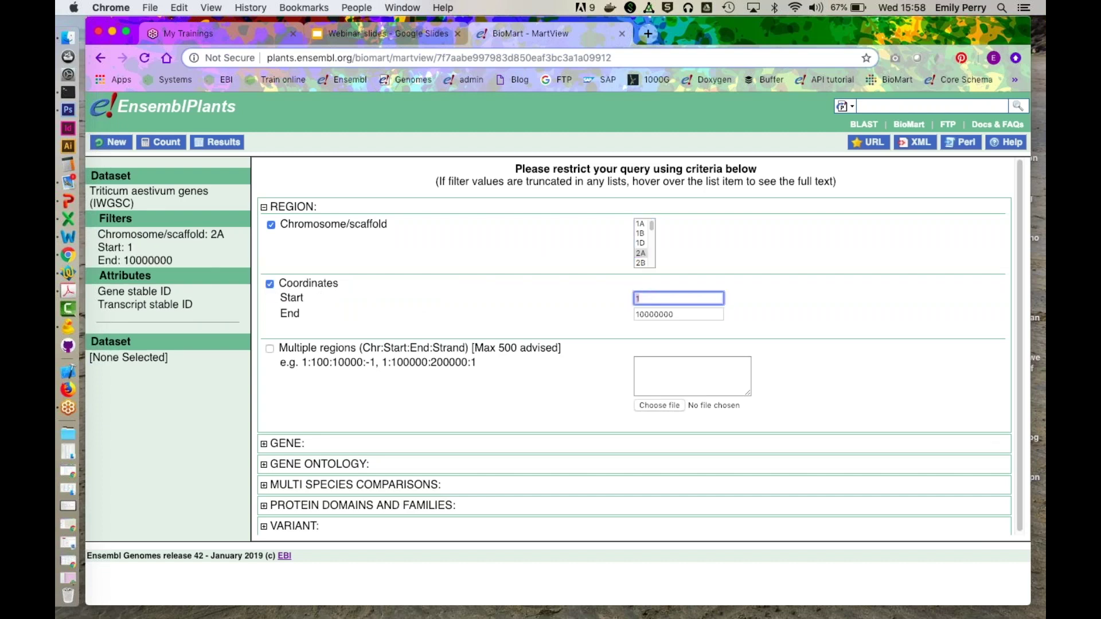
{"action": "type", "text": "5000000"}
{"action": "left_click", "coordinate": [554, 304]}
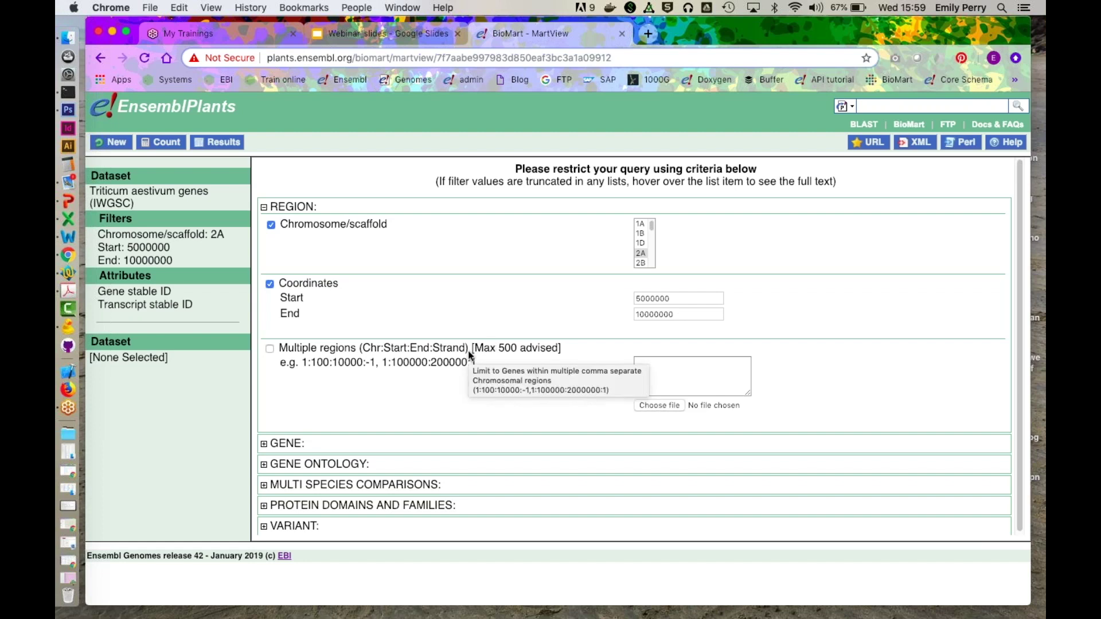
{"action": "left_click", "coordinate": [264, 464]}
{"action": "scroll", "coordinate": [389, 385], "scroll_direction": "down", "scroll_amount": 5}
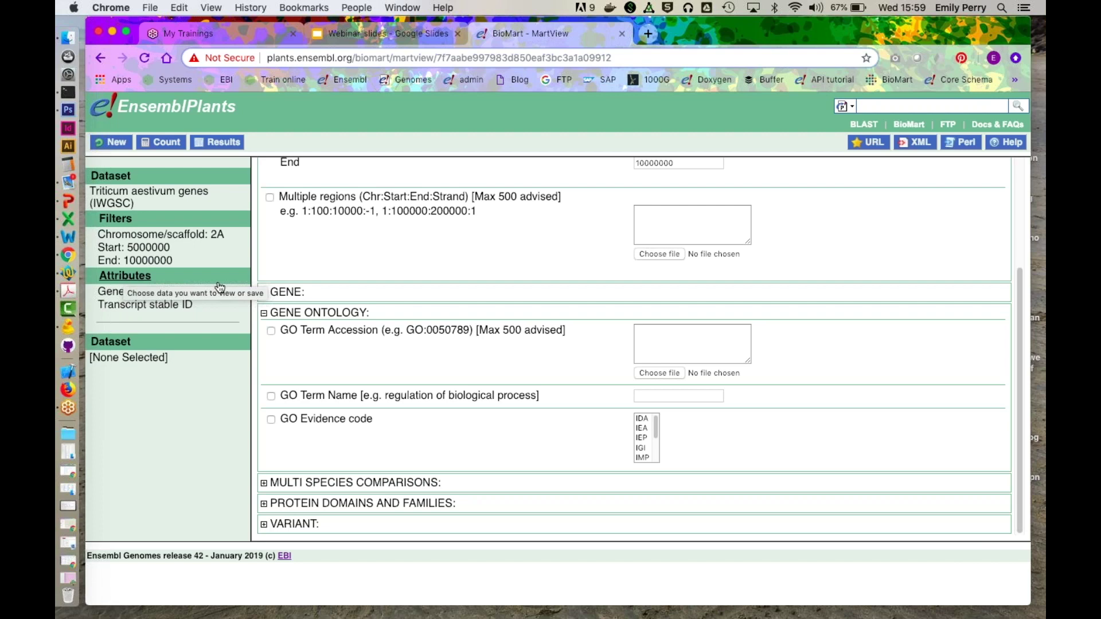
Step: Add the gene description to the query's output attributes
{"action": "left_click", "coordinate": [145, 281]}
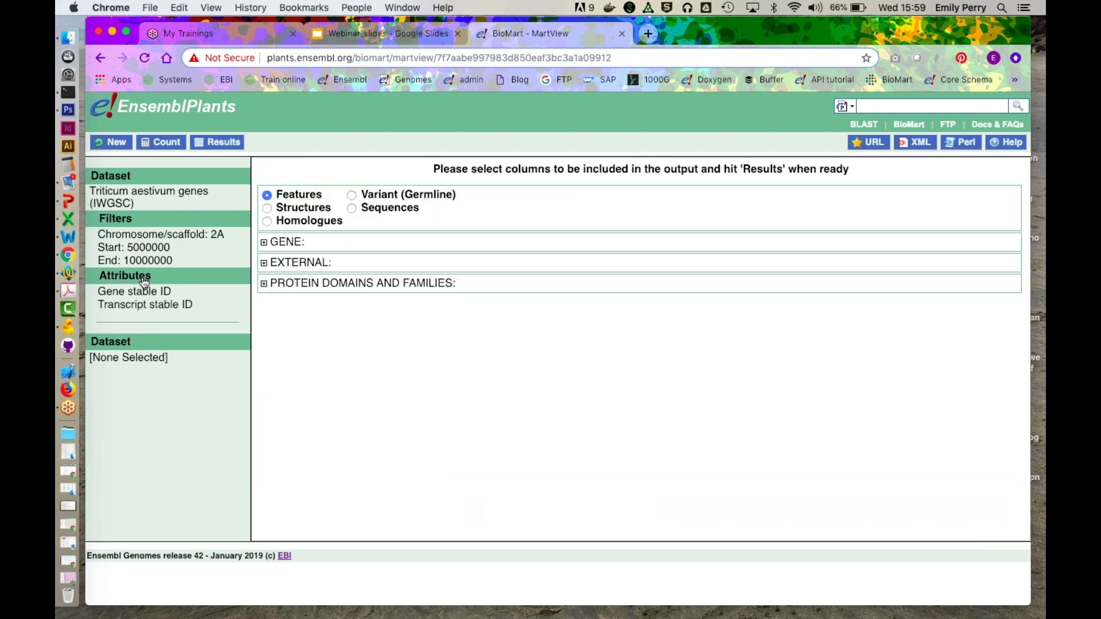
{"action": "left_click", "coordinate": [265, 243]}
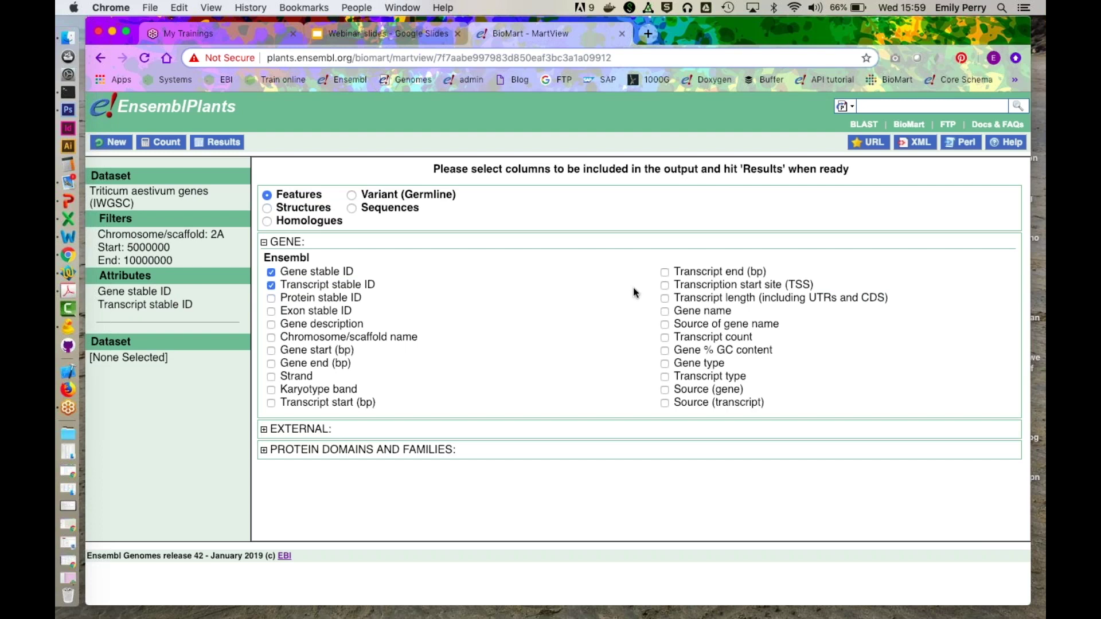
{"action": "left_click", "coordinate": [271, 325]}
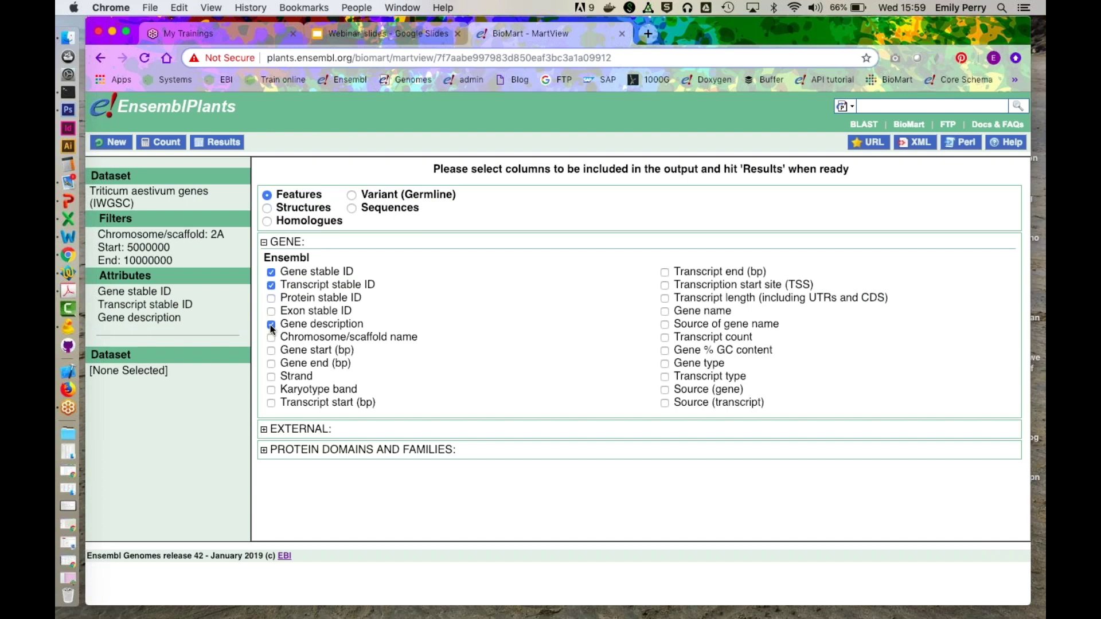
Step: Add the external attributes NCBI gene ID, GO term accession, GO term name and GO term definition to the output
{"action": "left_click", "coordinate": [263, 430]}
{"action": "scroll", "coordinate": [343, 373], "scroll_direction": "down", "scroll_amount": 3}
{"action": "scroll", "coordinate": [343, 374], "scroll_direction": "down", "scroll_amount": 4}
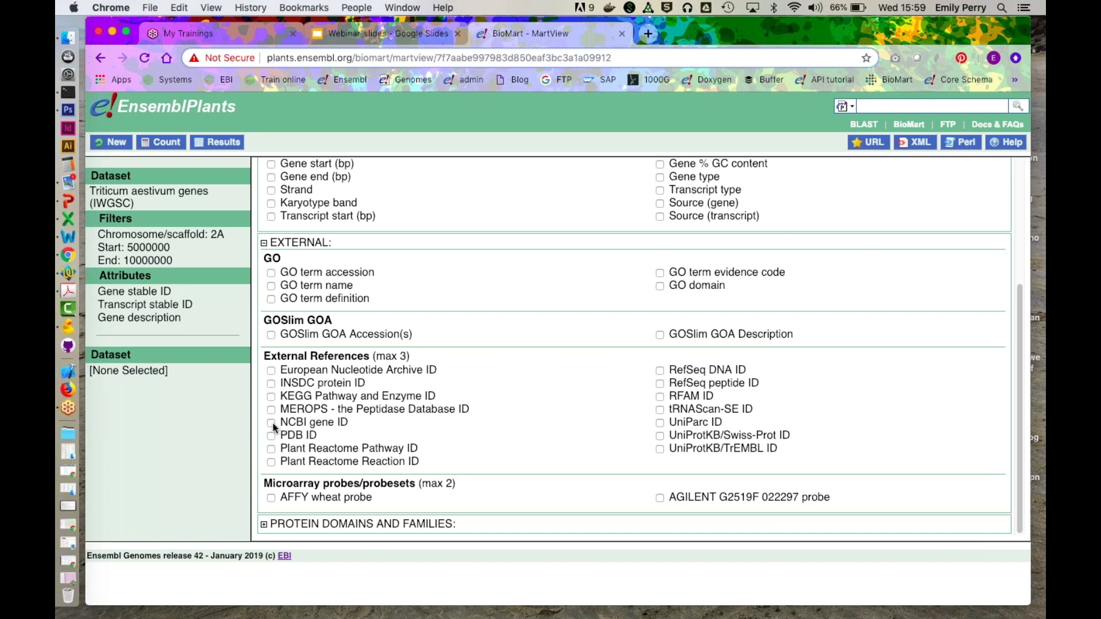
{"action": "left_click", "coordinate": [272, 424]}
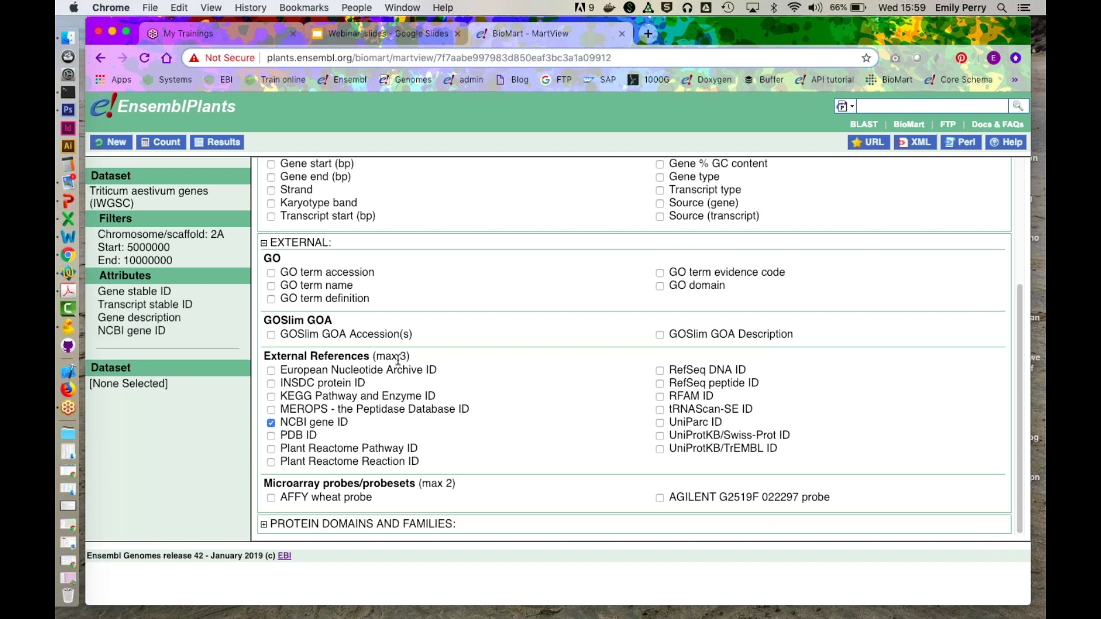
{"action": "left_click", "coordinate": [271, 273]}
{"action": "left_click", "coordinate": [271, 285]}
{"action": "left_click", "coordinate": [271, 298]}
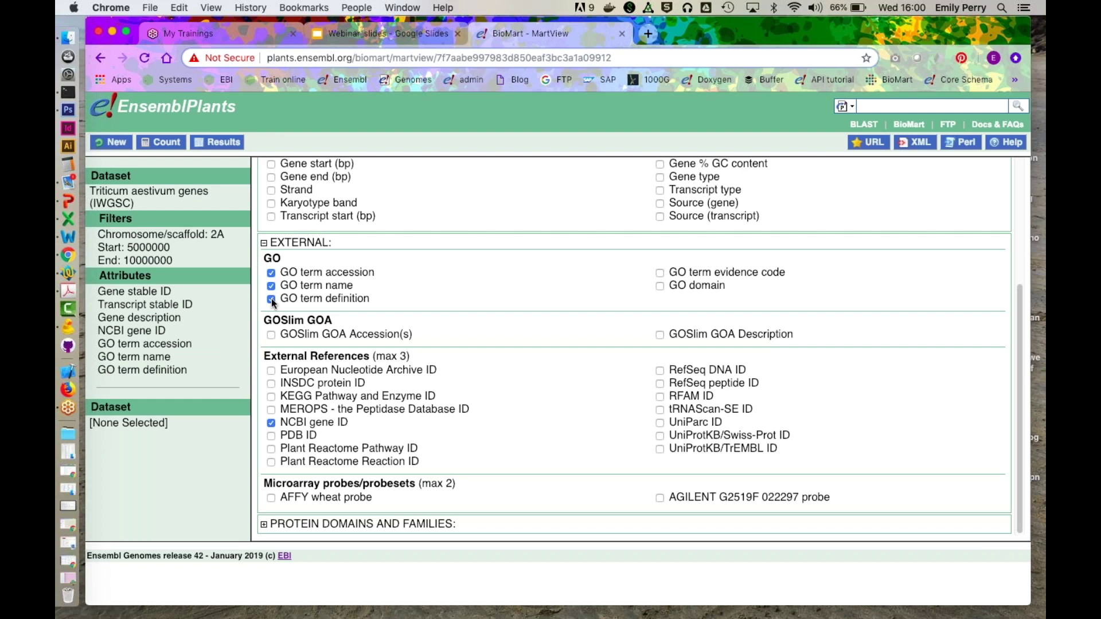
Step: Run the BioMart query and look through the preview of genes with their GO terms
{"action": "left_click", "coordinate": [233, 142]}
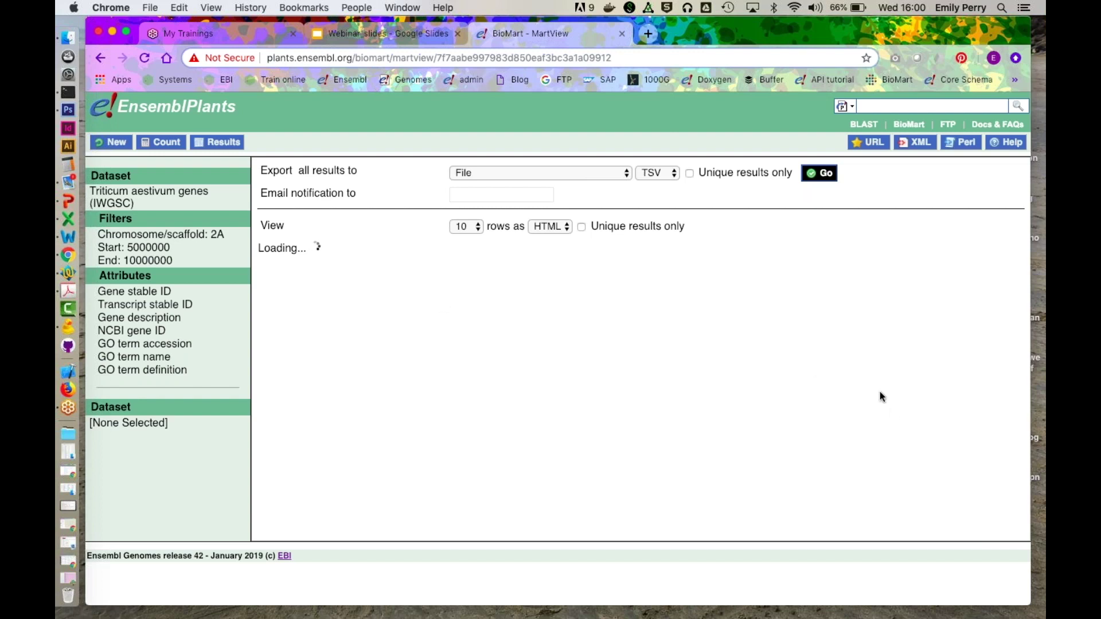
{"action": "left_click", "coordinate": [1037, 349]}
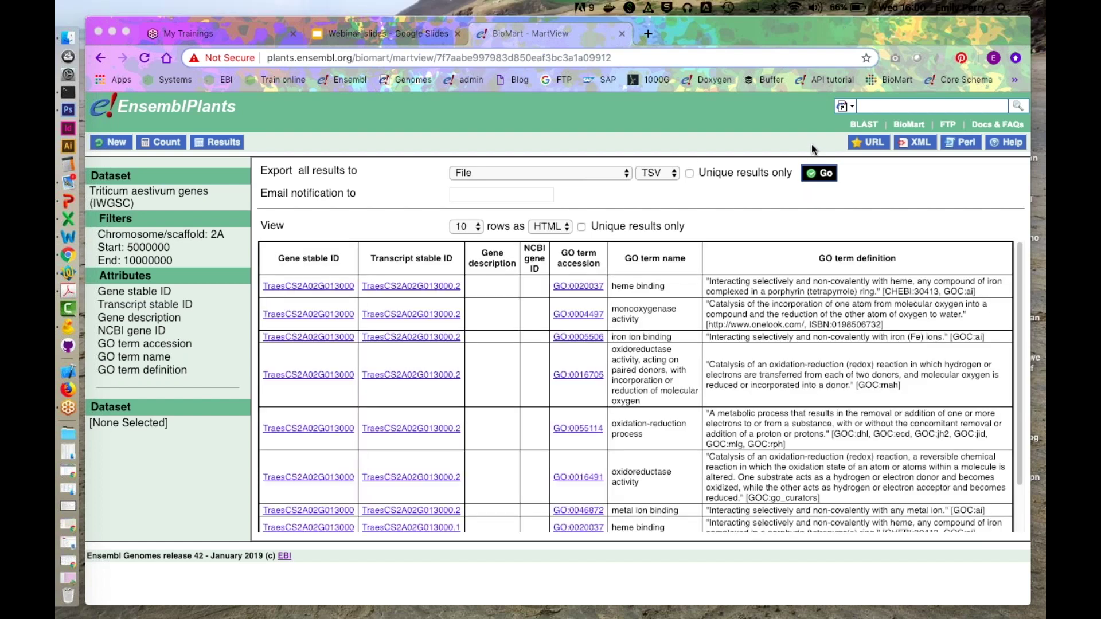
{"action": "scroll", "coordinate": [508, 355], "scroll_direction": "down", "scroll_amount": 2}
{"action": "scroll", "coordinate": [508, 356], "scroll_direction": "up", "scroll_amount": 2}
{"action": "scroll", "coordinate": [490, 425], "scroll_direction": "down", "scroll_amount": 2}
{"action": "scroll", "coordinate": [491, 425], "scroll_direction": "up", "scroll_amount": 2}
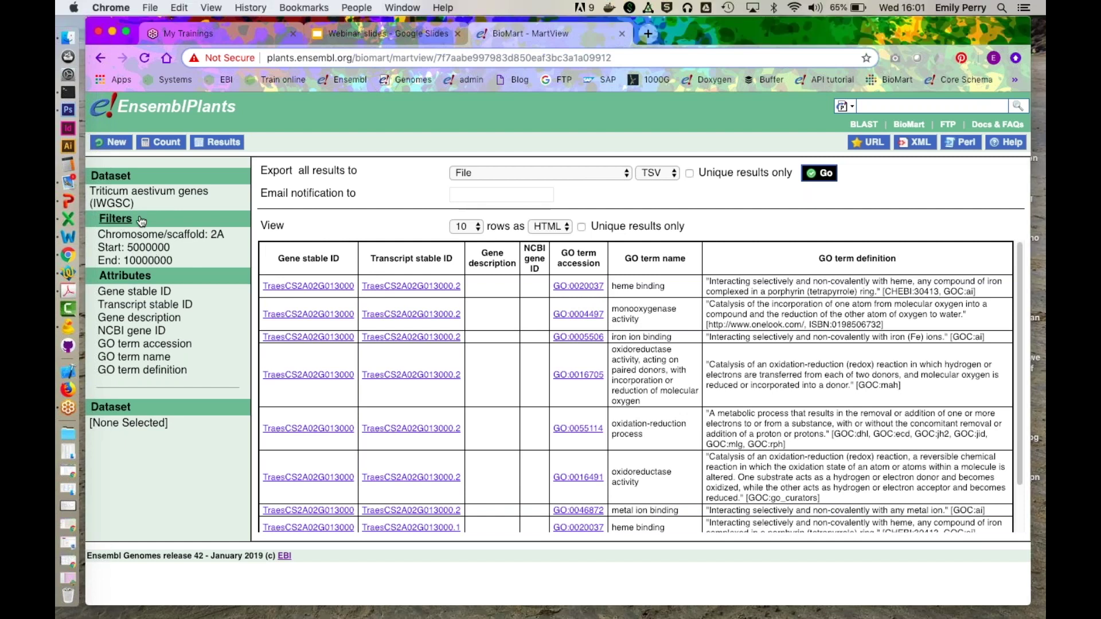
Step: Examine the gene filters, including the source options for genes and the external reference types genes can be limited to
{"action": "left_click", "coordinate": [118, 220]}
{"action": "left_click", "coordinate": [265, 290]}
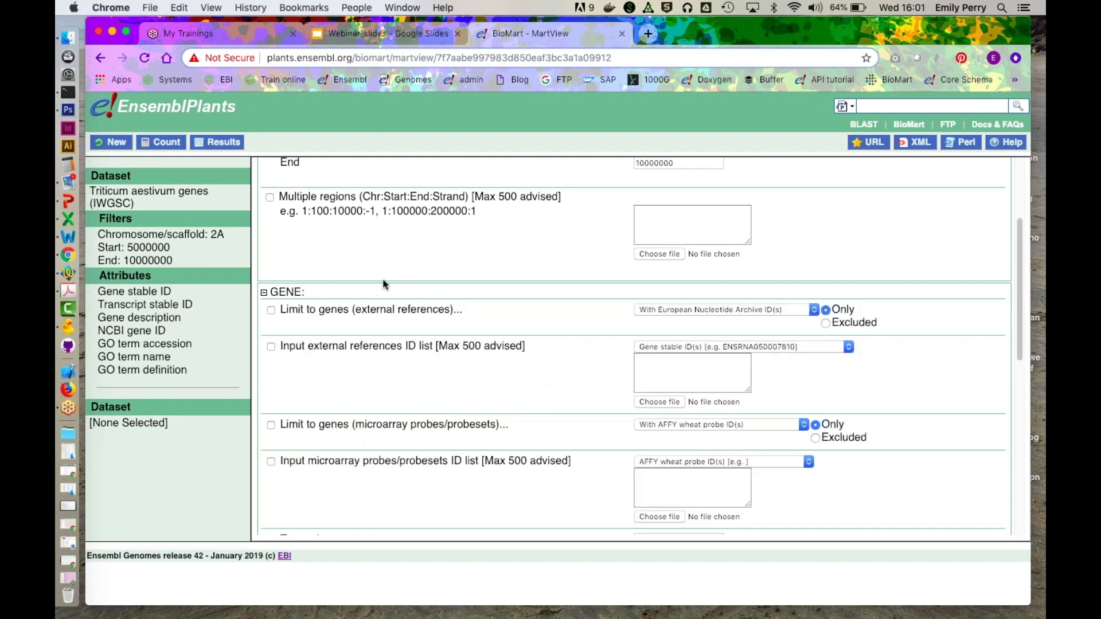
{"action": "scroll", "coordinate": [383, 285], "scroll_direction": "down", "scroll_amount": 3}
{"action": "scroll", "coordinate": [384, 282], "scroll_direction": "down", "scroll_amount": 10}
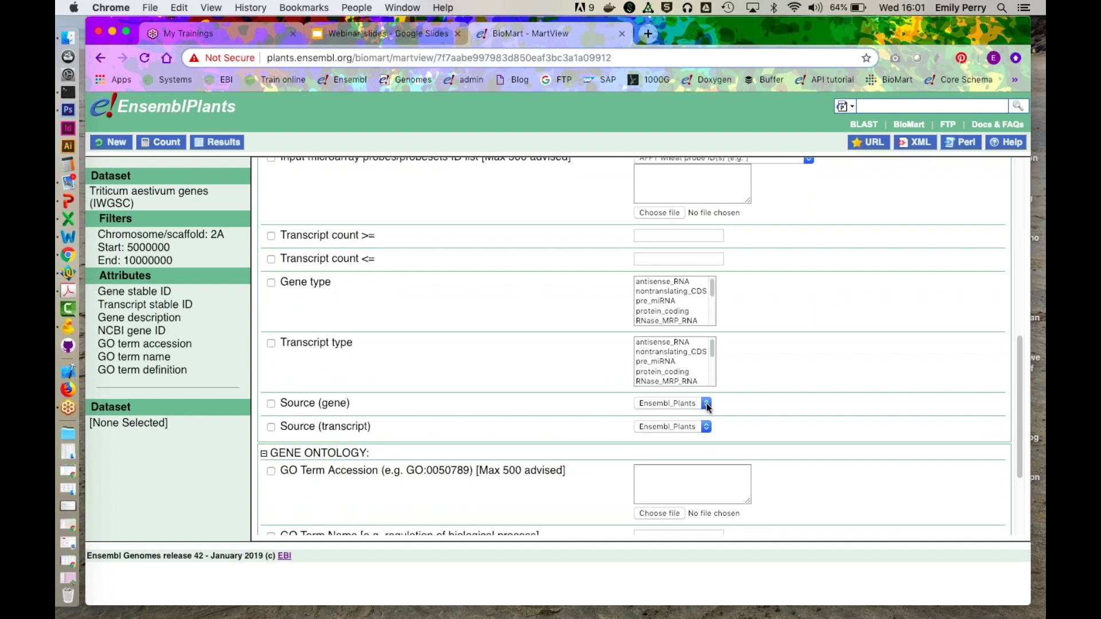
{"action": "left_click", "coordinate": [677, 403]}
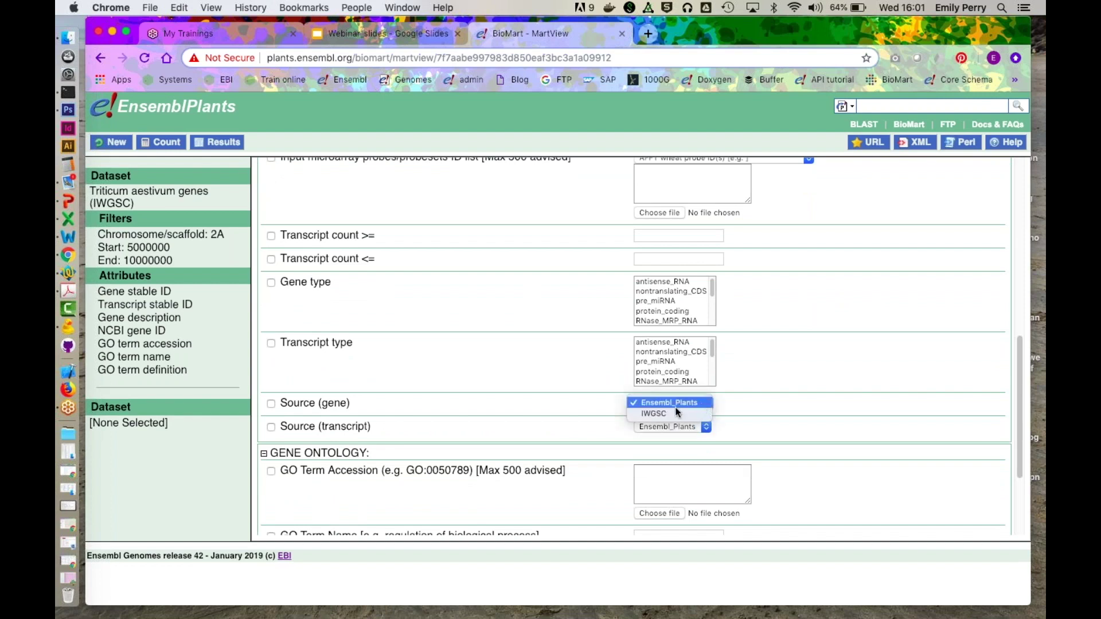
{"action": "left_click", "coordinate": [558, 370]}
{"action": "scroll", "coordinate": [558, 370], "scroll_direction": "up", "scroll_amount": 8}
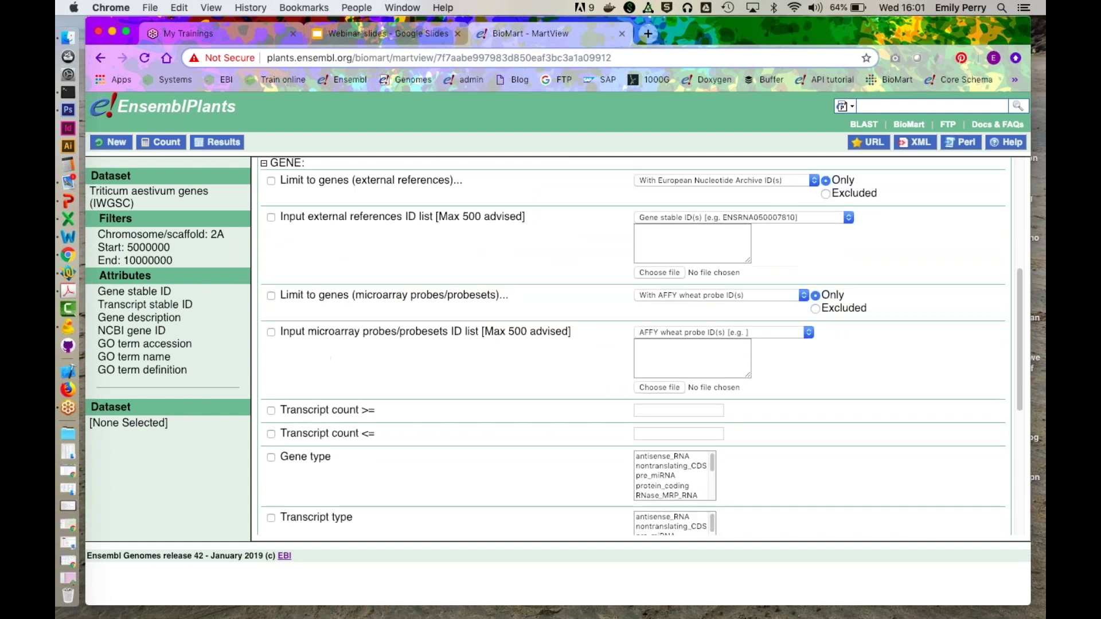
{"action": "left_click", "coordinate": [729, 216]}
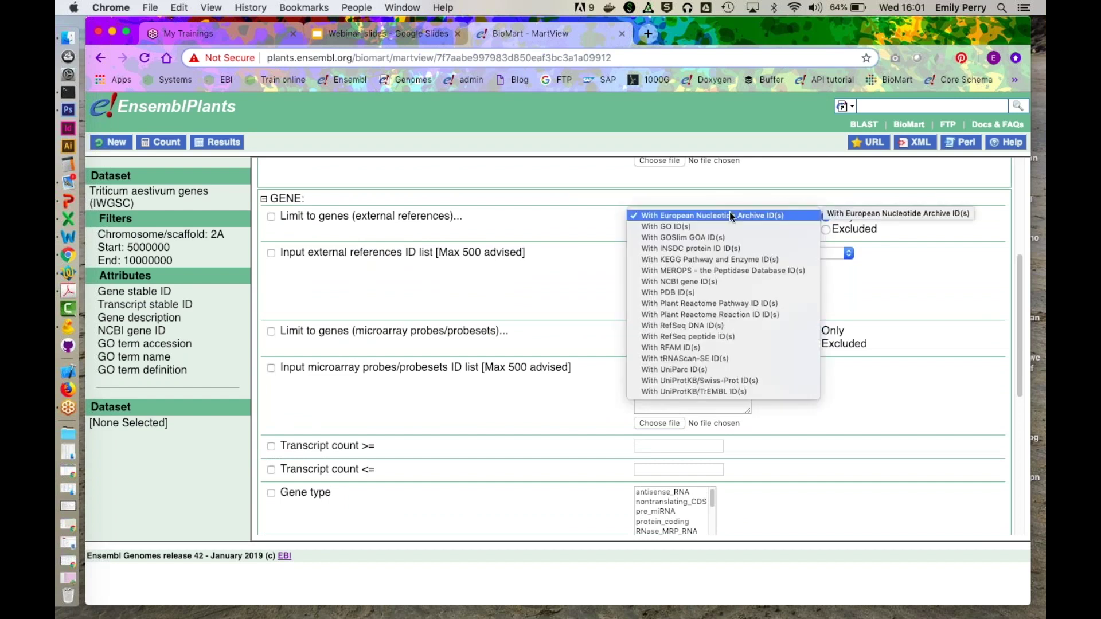
{"action": "left_click", "coordinate": [589, 214]}
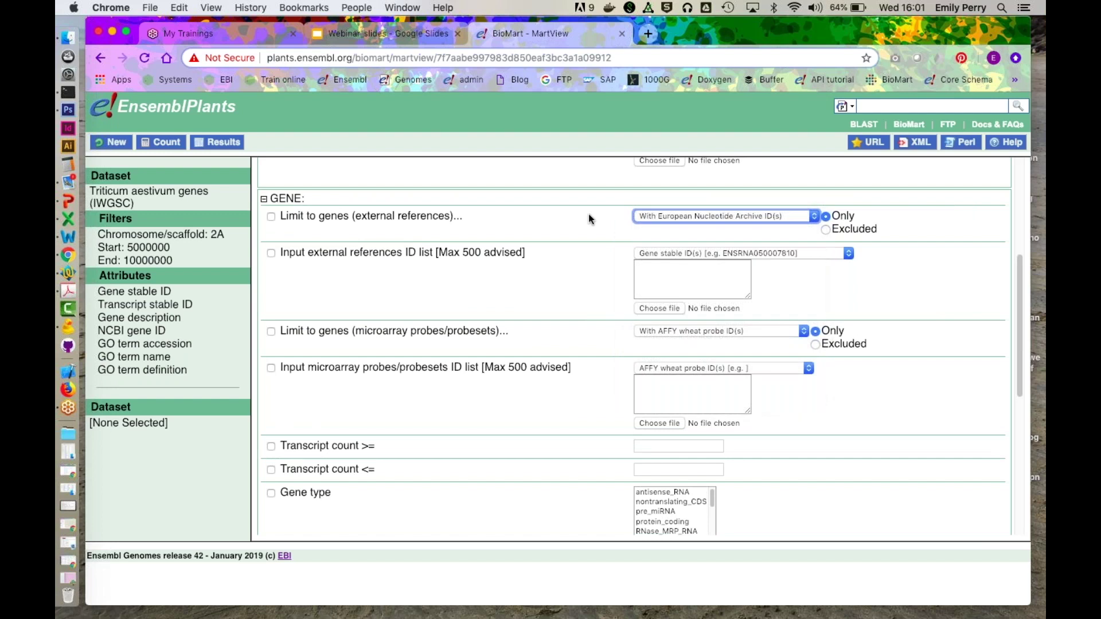
Step: Switch the output attributes from features to sequences and select cDNA sequences
{"action": "left_click", "coordinate": [144, 280]}
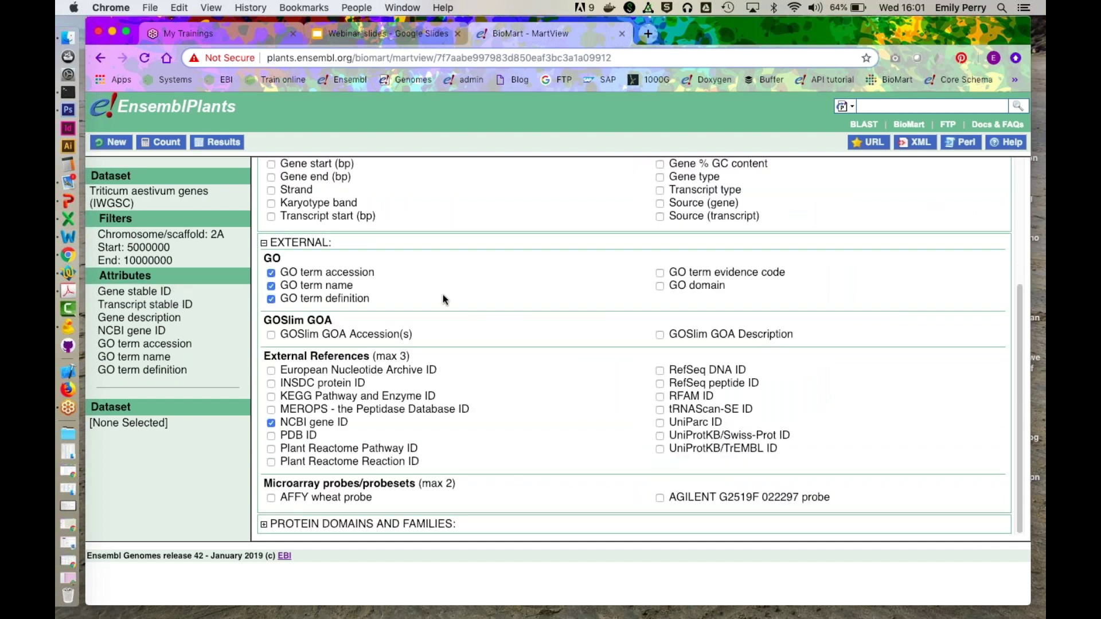
{"action": "scroll", "coordinate": [401, 264], "scroll_direction": "up", "scroll_amount": 3}
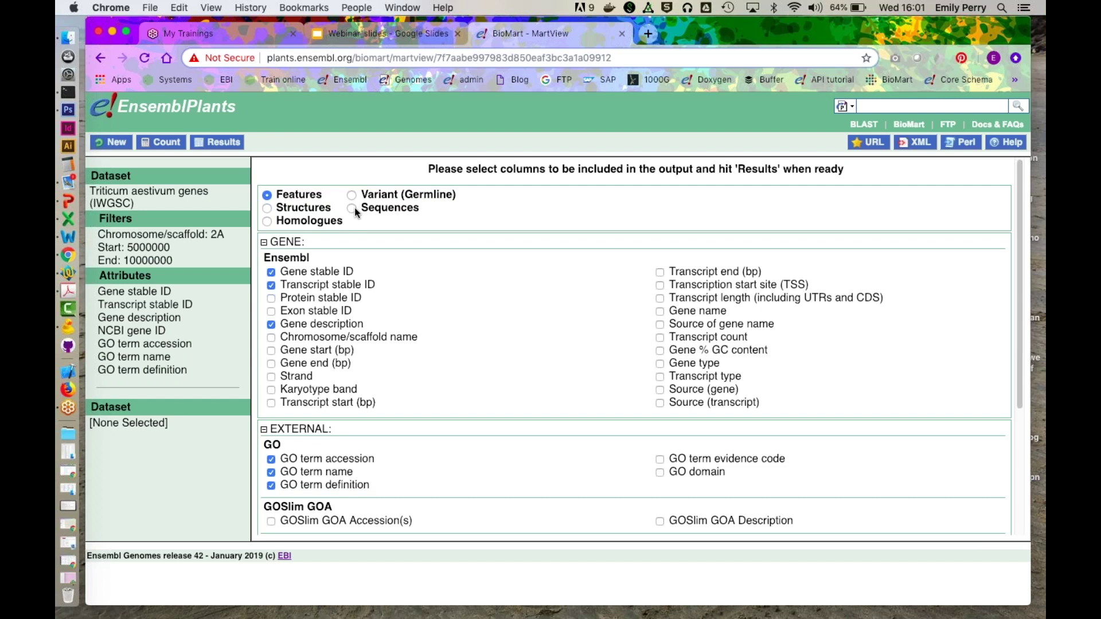
{"action": "left_click", "coordinate": [353, 209]}
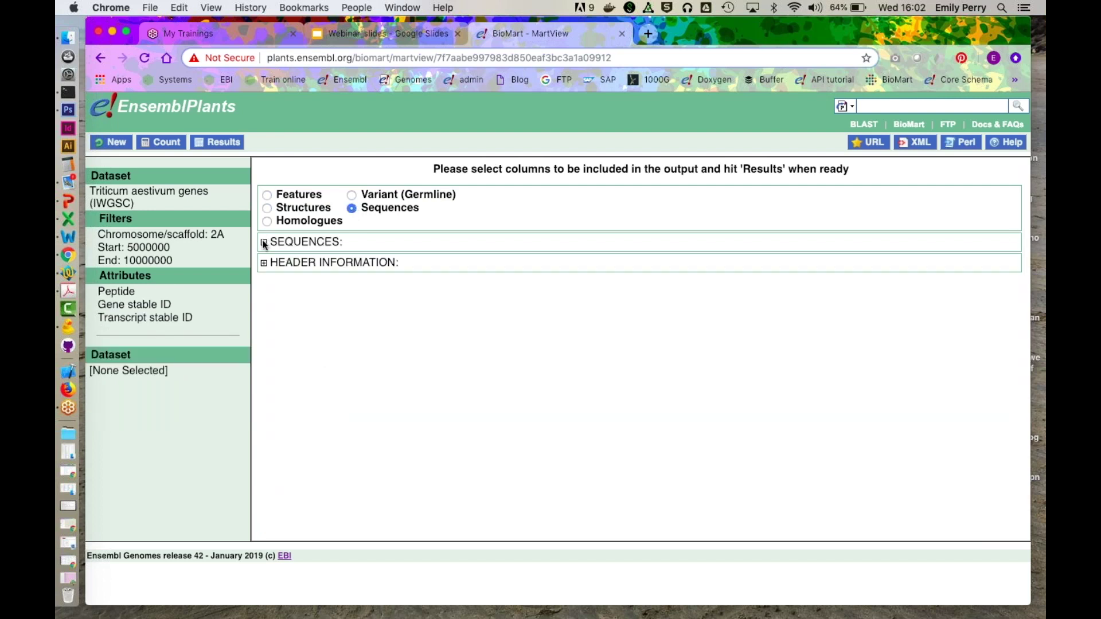
{"action": "left_click", "coordinate": [264, 242]}
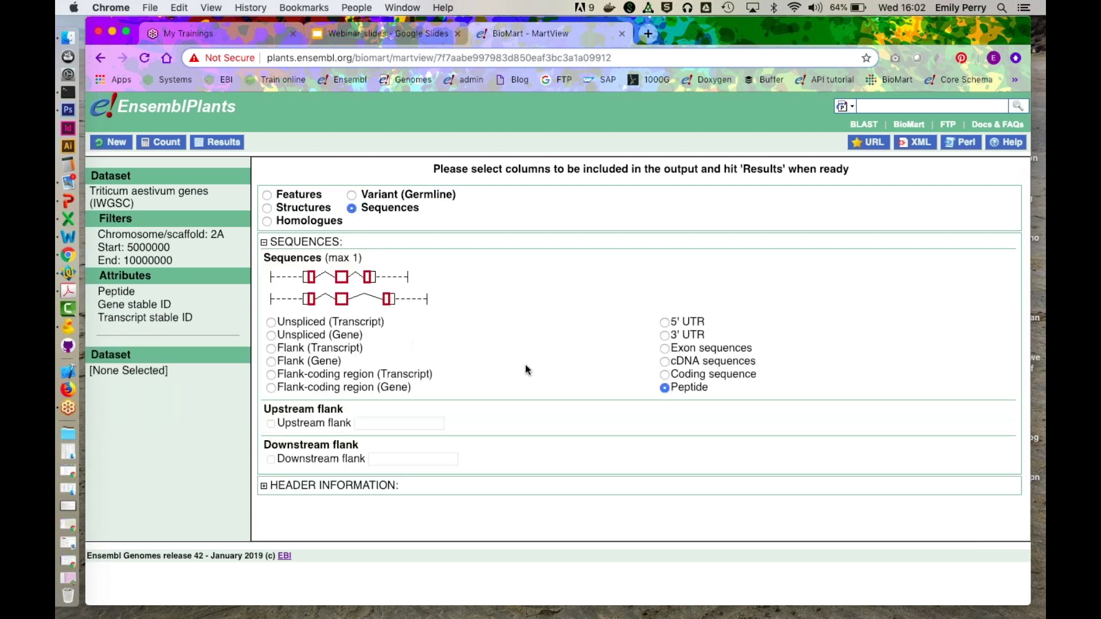
{"action": "left_click", "coordinate": [663, 362]}
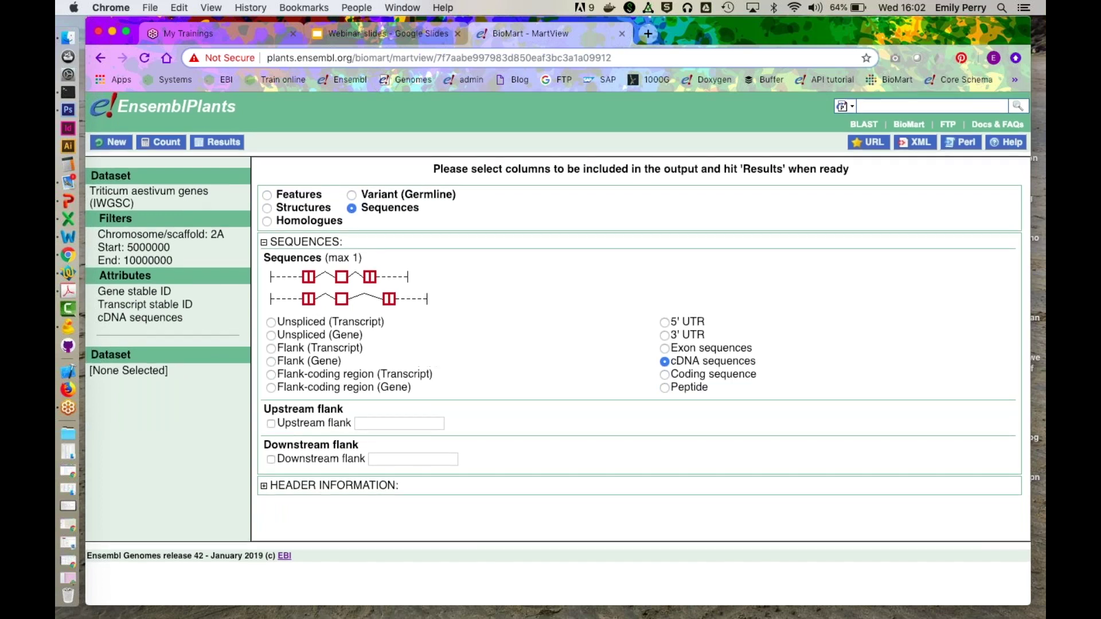
Step: Display the cDNA sequence results, and return to the Webinar_slides presentation
{"action": "left_click", "coordinate": [224, 144]}
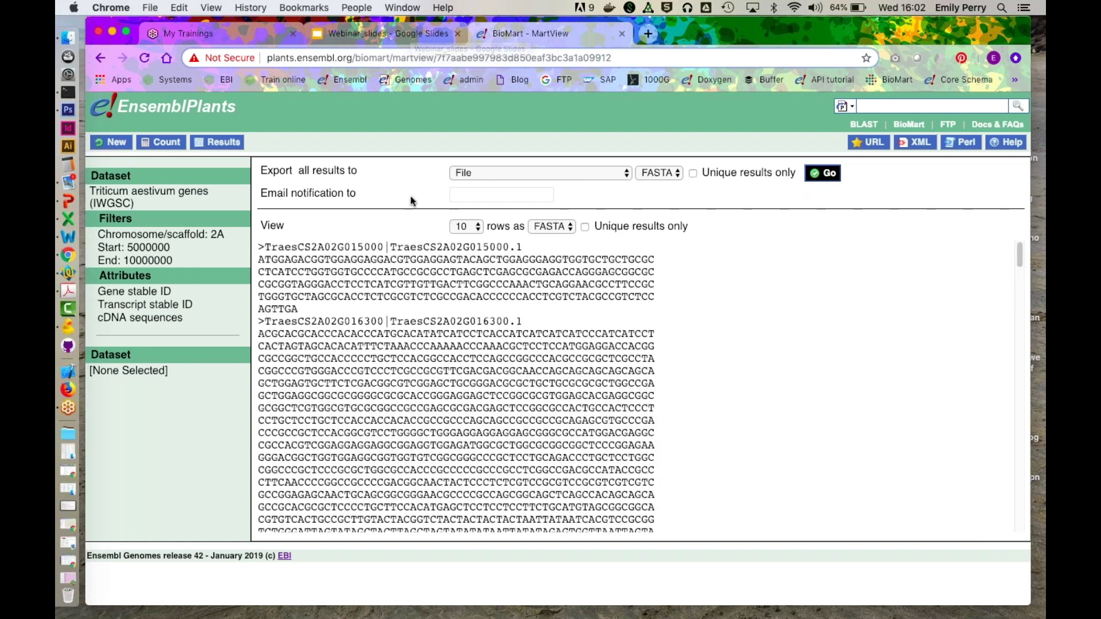
{"action": "left_click", "coordinate": [384, 39]}
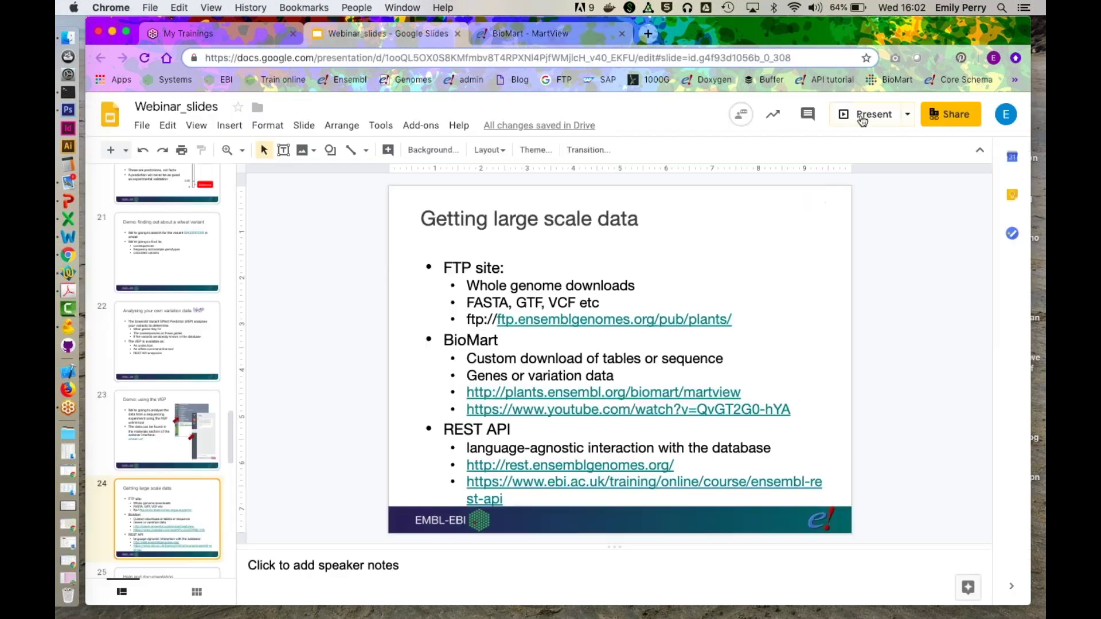
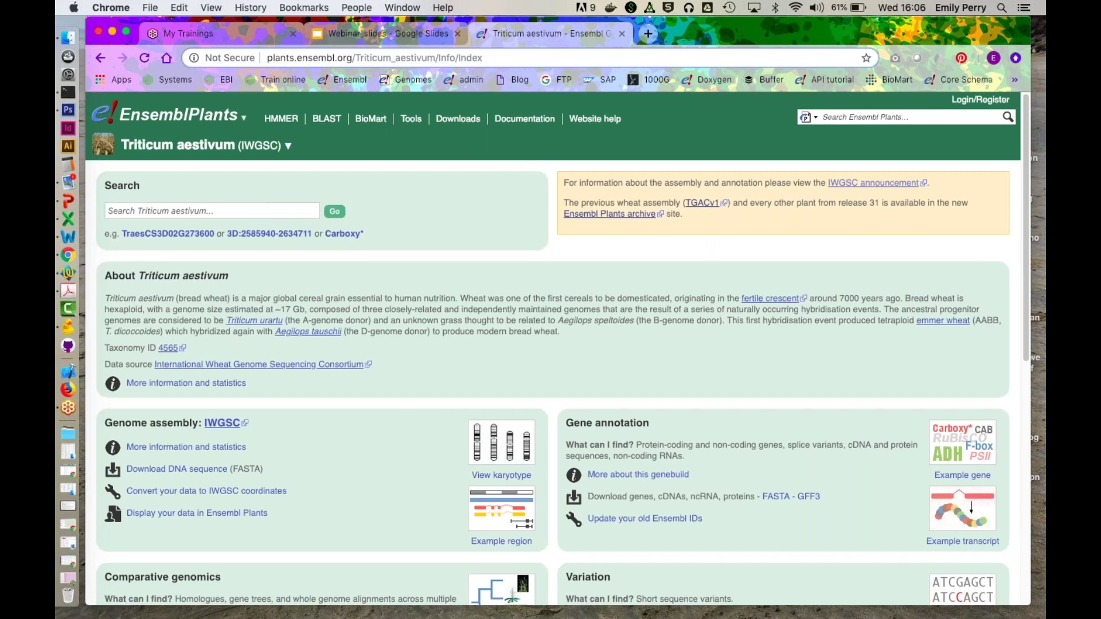
Step: Try to open the GFF3 gene annotation downloads from the Triticum aestivum species page
{"action": "scroll", "coordinate": [581, 325], "scroll_direction": "down", "scroll_amount": 3}
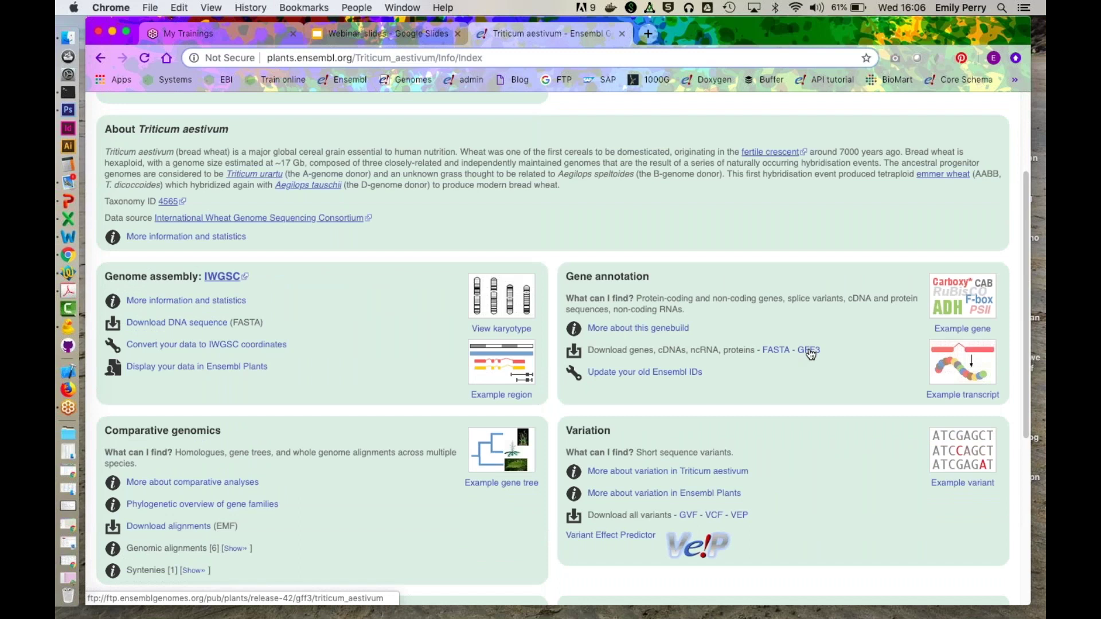
{"action": "left_click", "coordinate": [810, 351]}
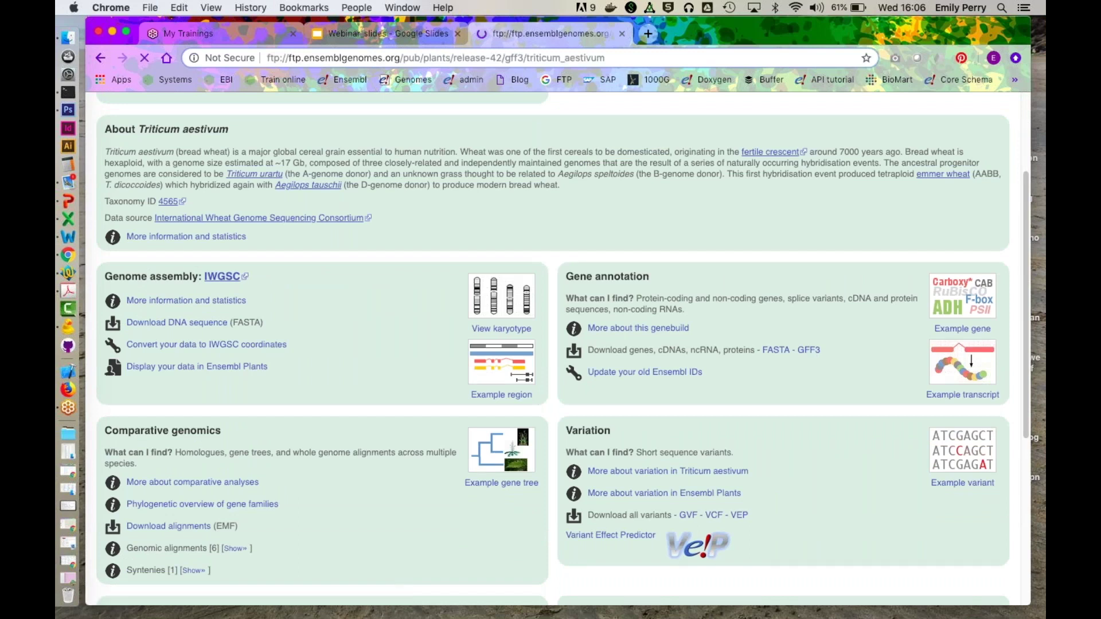
{"action": "left_click", "coordinate": [100, 58]}
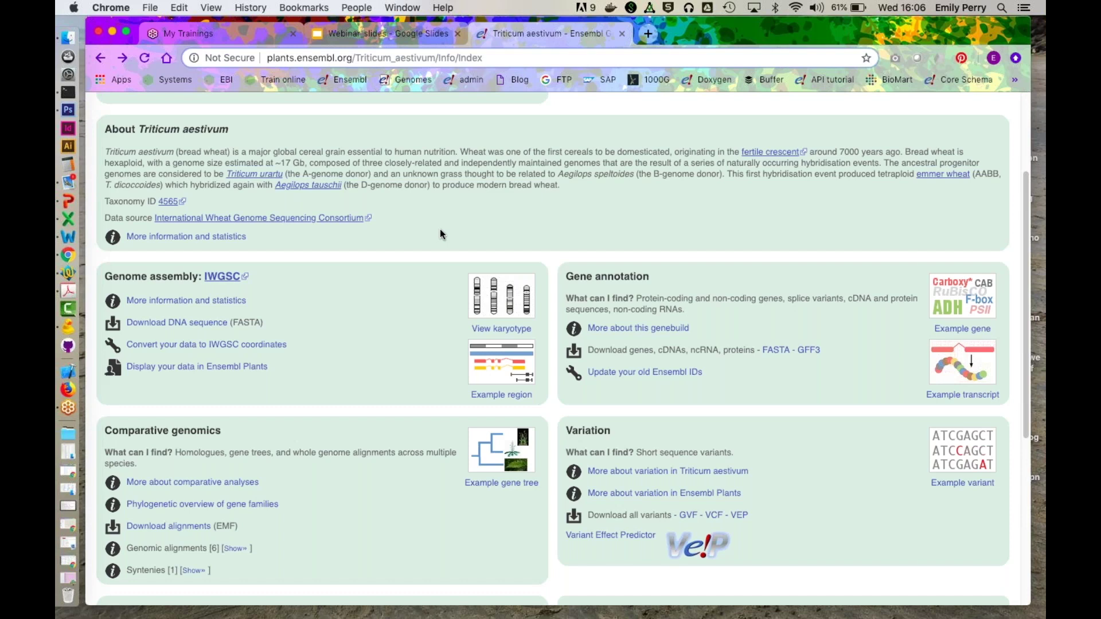
{"action": "scroll", "coordinate": [440, 232], "scroll_direction": "up", "scroll_amount": 5}
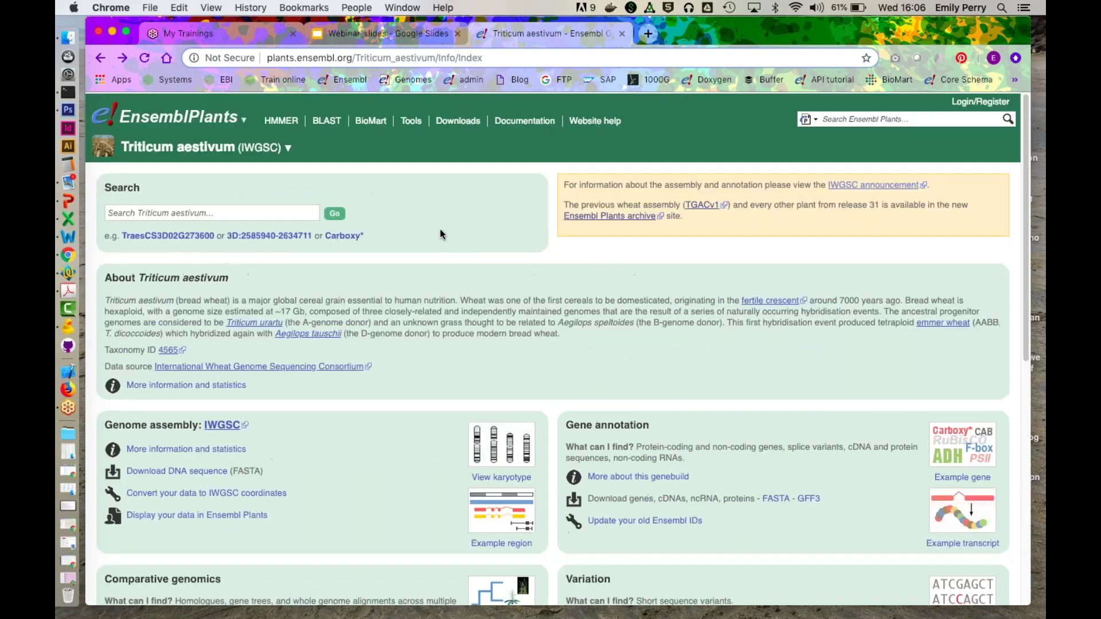
Step: Filter the single species table on the FTP Download page by "trit" and open the Triticum aestivum GFF3 directory
{"action": "left_click", "coordinate": [461, 119]}
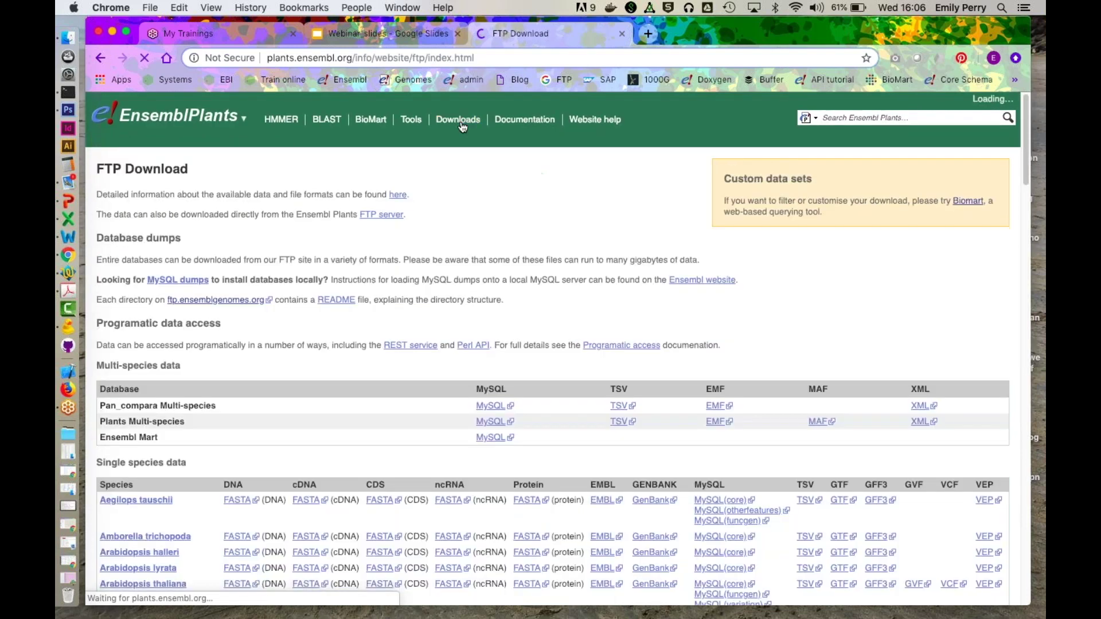
{"action": "scroll", "coordinate": [549, 348], "scroll_direction": "down", "scroll_amount": 10}
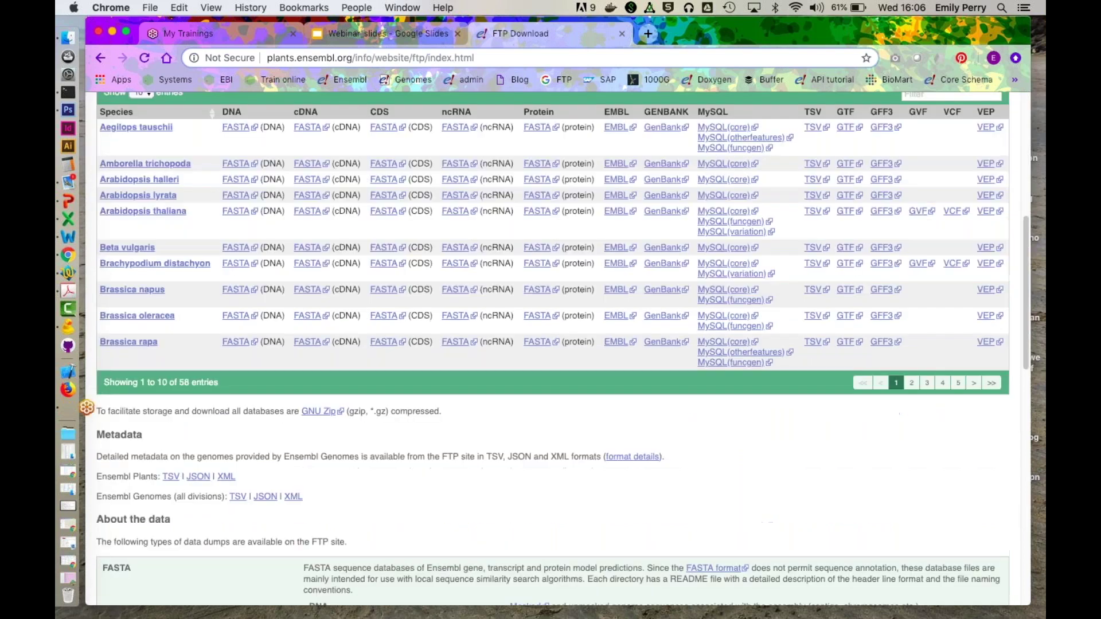
{"action": "scroll", "coordinate": [944, 189], "scroll_direction": "up", "scroll_amount": 2}
{"action": "left_click", "coordinate": [944, 179]}
{"action": "type", "text": "t"}
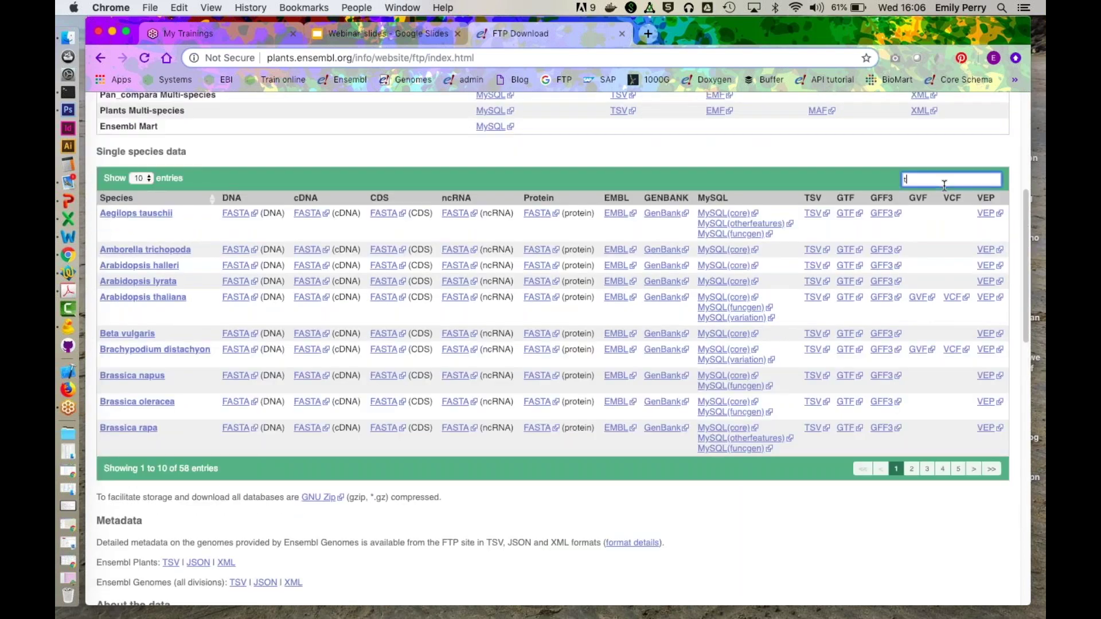
{"action": "type", "text": "rit"}
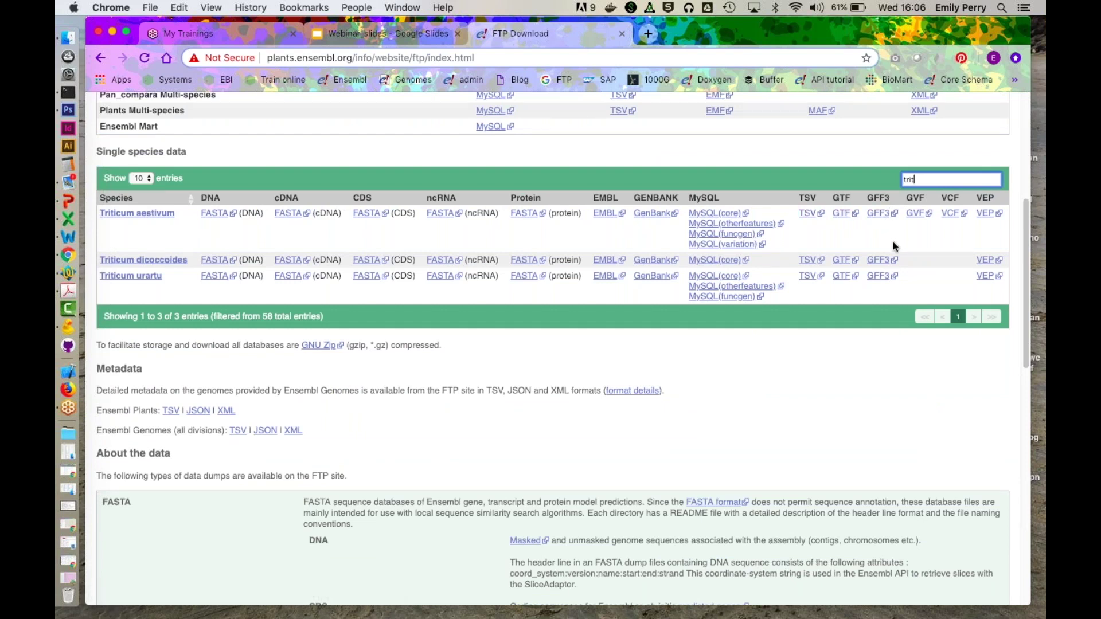
{"action": "left_click", "coordinate": [879, 214]}
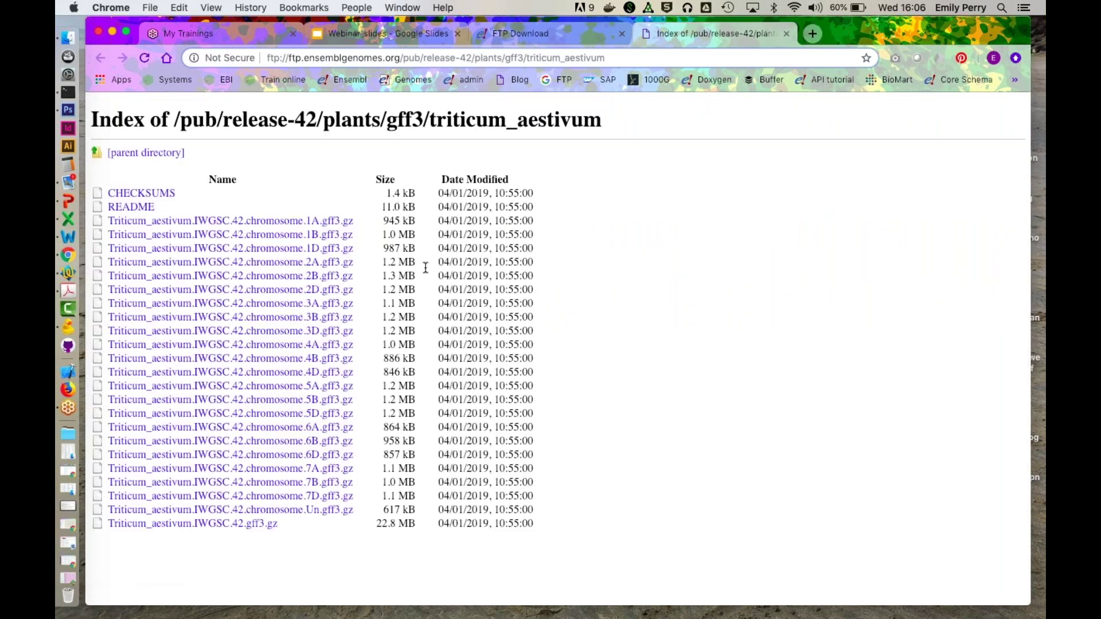
Step: Return to the homoeologue alignment page of gene TraesCS1D02G001300 through the FTP Download page's browsing history
{"action": "left_click", "coordinate": [560, 32]}
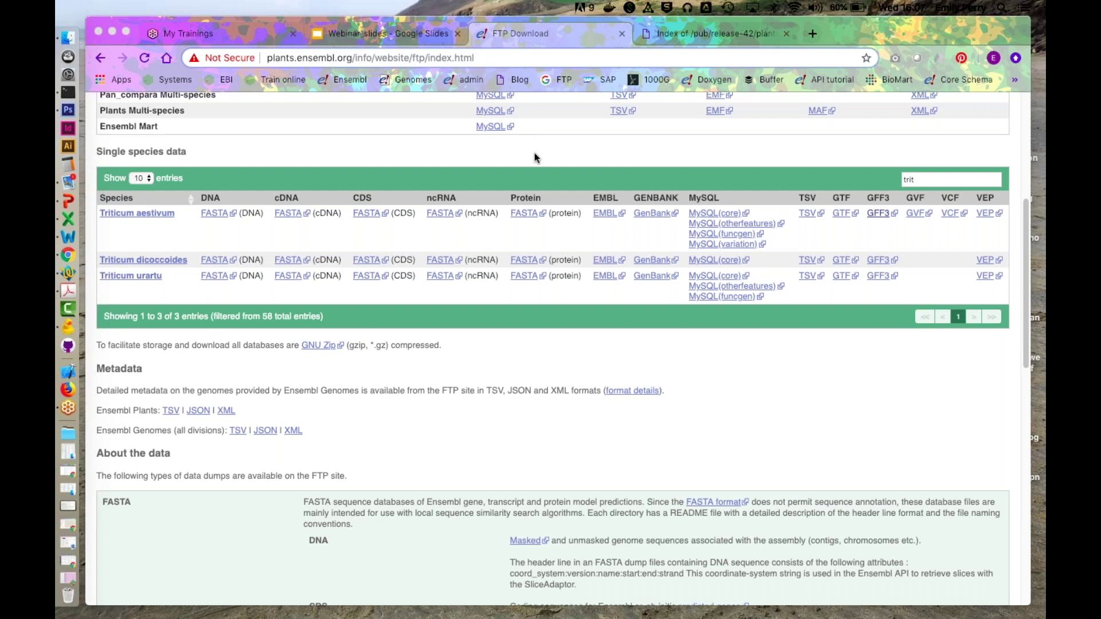
{"action": "scroll", "coordinate": [535, 158], "scroll_direction": "up", "scroll_amount": 5}
{"action": "right_click", "coordinate": [100, 58]}
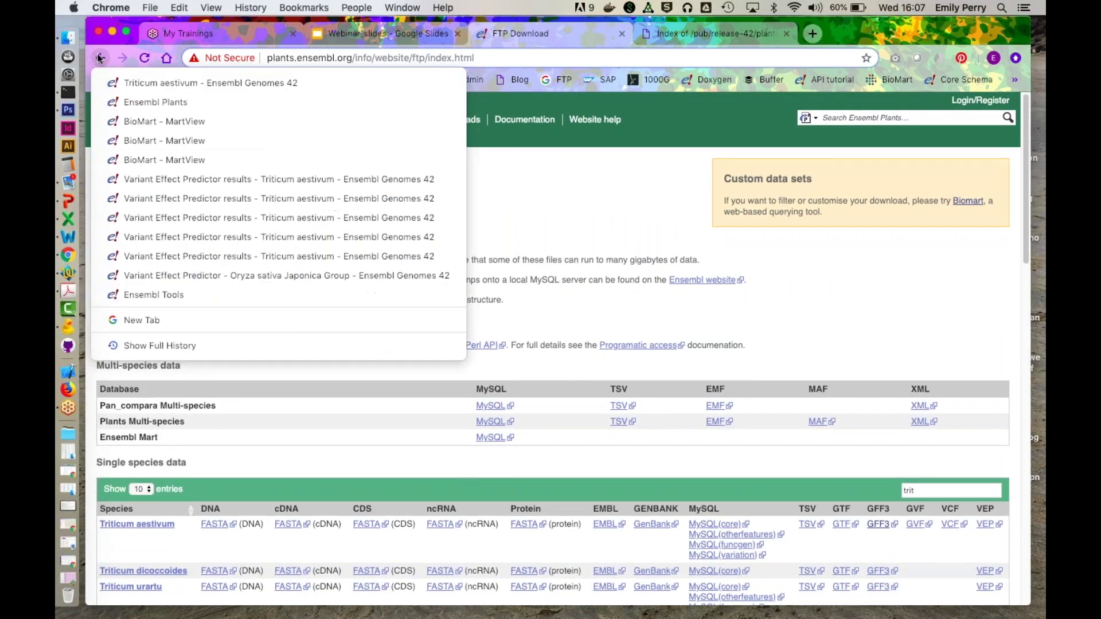
{"action": "left_click", "coordinate": [182, 292]}
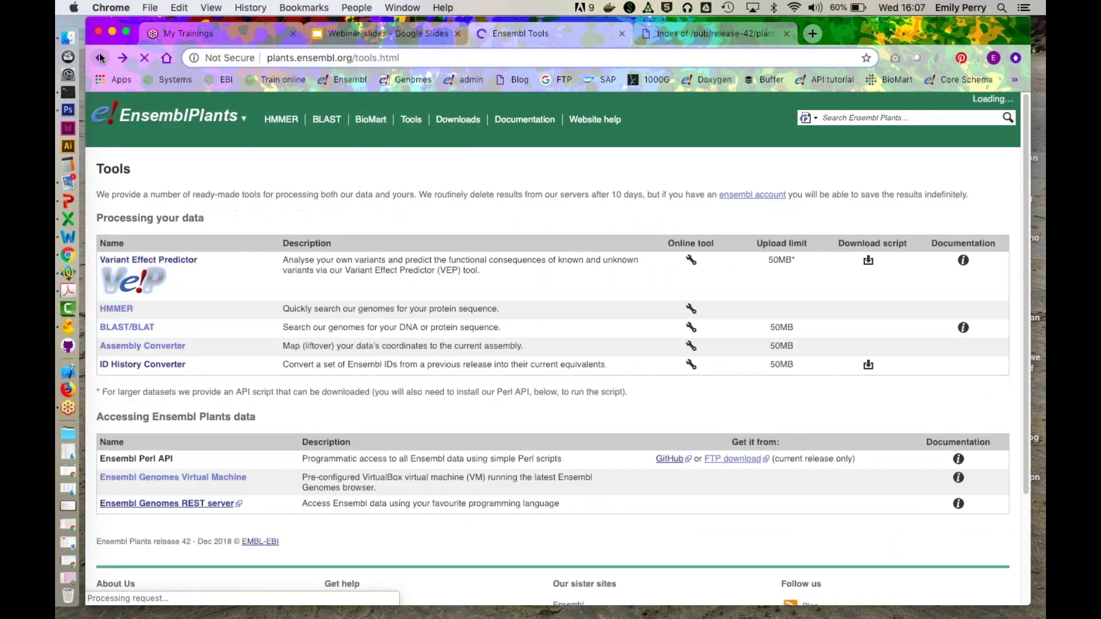
{"action": "right_click", "coordinate": [123, 58]}
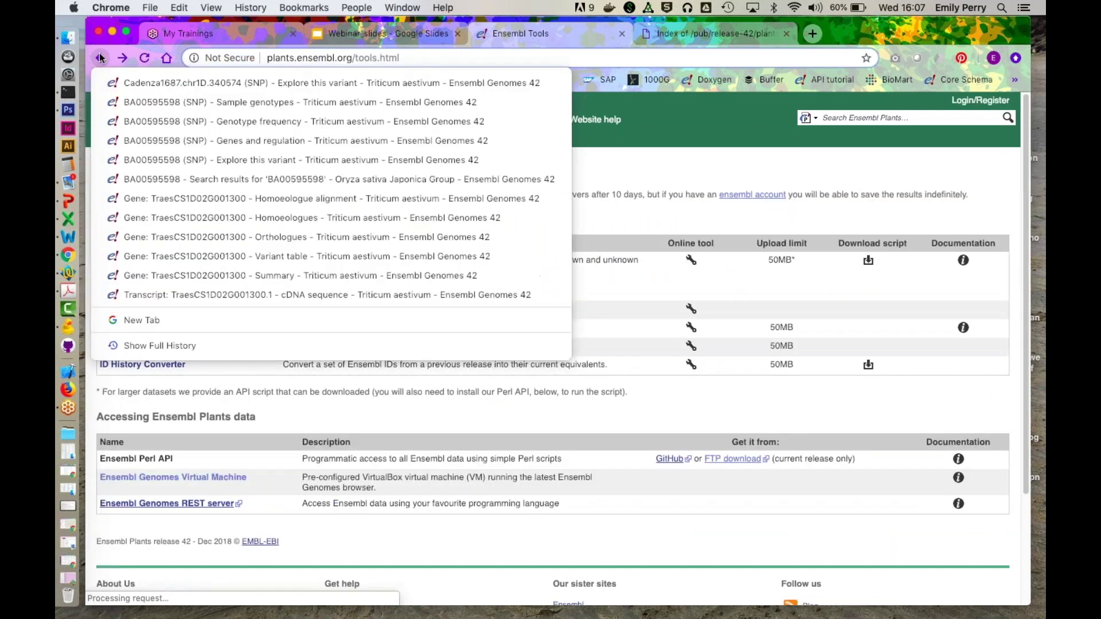
{"action": "left_click", "coordinate": [195, 198]}
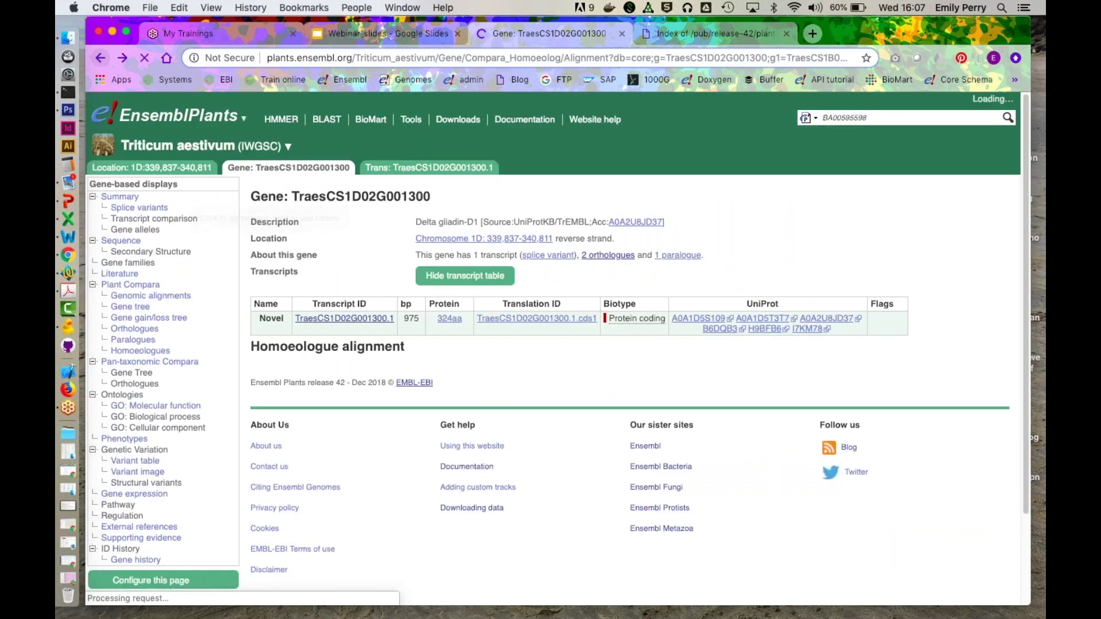
Step: Open the gene's Plant Compara orthologues and examine the selected orthologues table, including the definition of the 1-to-1 type
{"action": "left_click", "coordinate": [138, 328]}
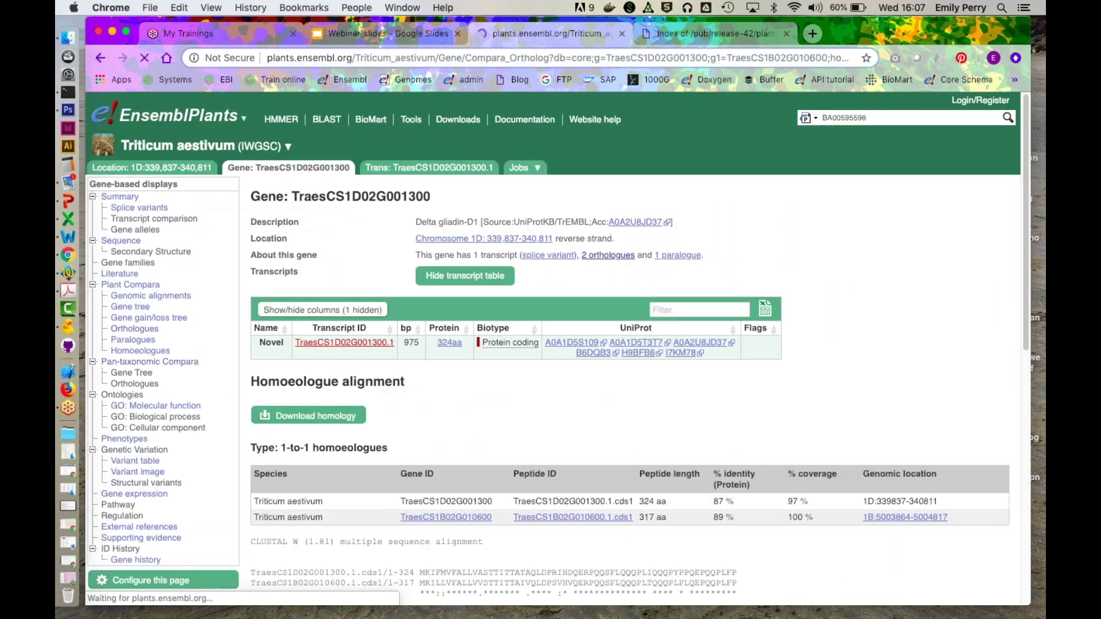
{"action": "scroll", "coordinate": [631, 344], "scroll_direction": "down", "scroll_amount": 10}
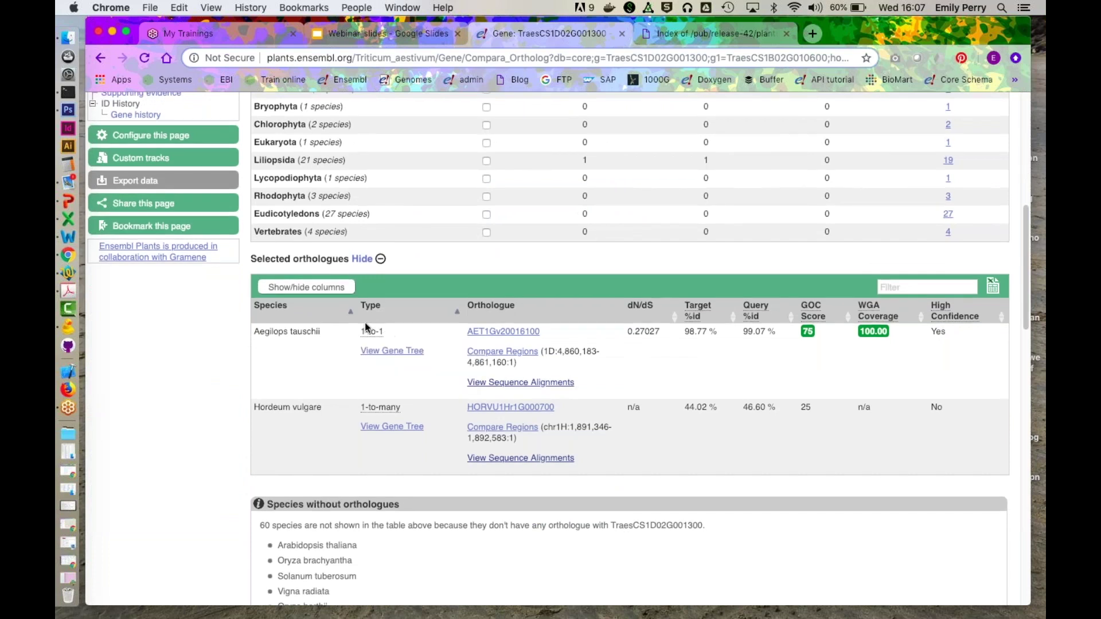
{"action": "mouse_move", "coordinate": [375, 336]}
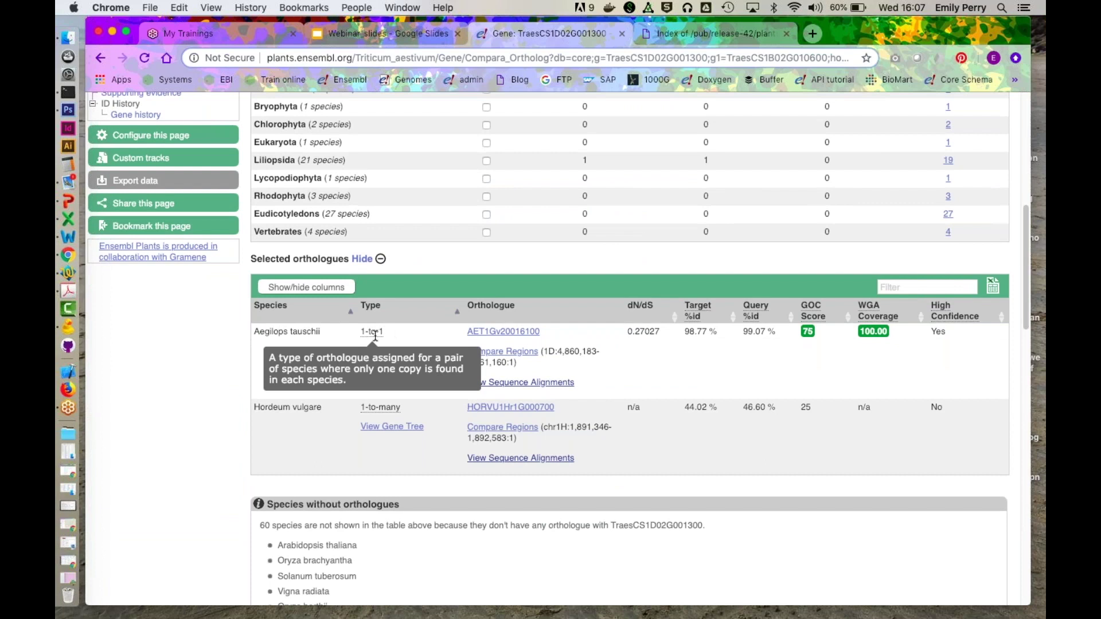
{"action": "scroll", "coordinate": [344, 356], "scroll_direction": "up", "scroll_amount": 5}
{"action": "scroll", "coordinate": [268, 395], "scroll_direction": "down", "scroll_amount": 3}
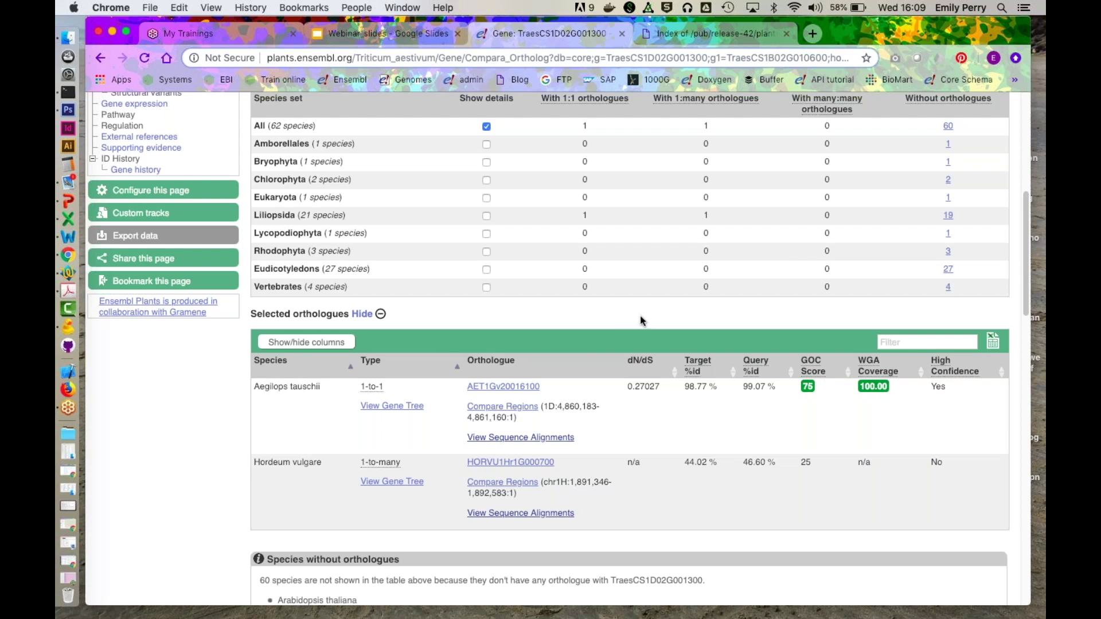
Step: Filter the single species table on the FTP Download page by "trit" and open the Triticum aestivum VCF directory
{"action": "scroll", "coordinate": [641, 314], "scroll_direction": "up", "scroll_amount": 10}
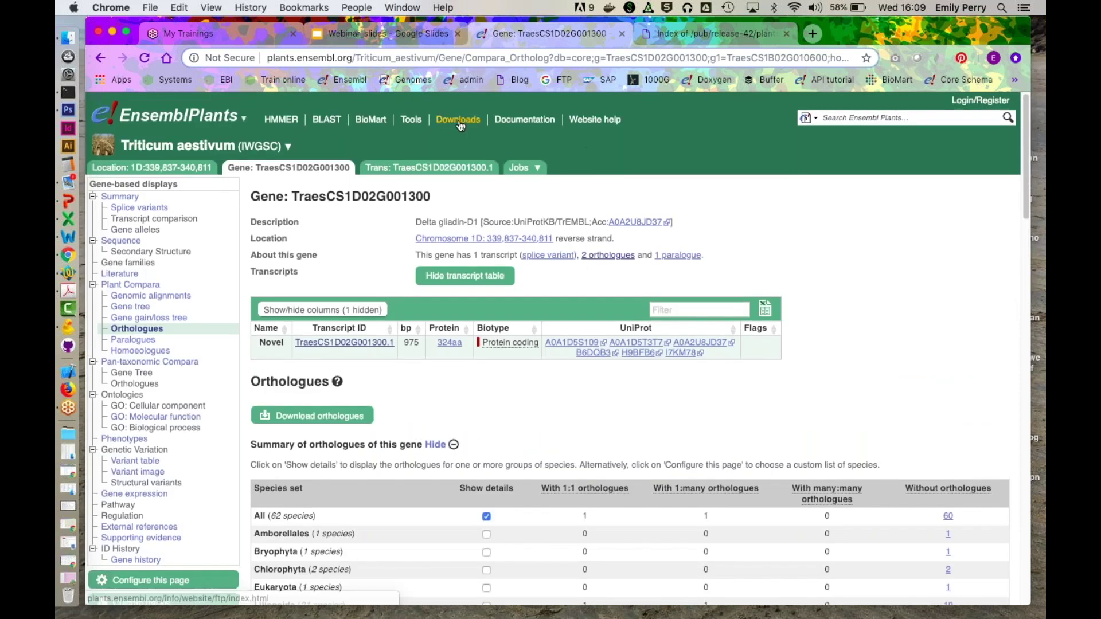
{"action": "left_click", "coordinate": [459, 122]}
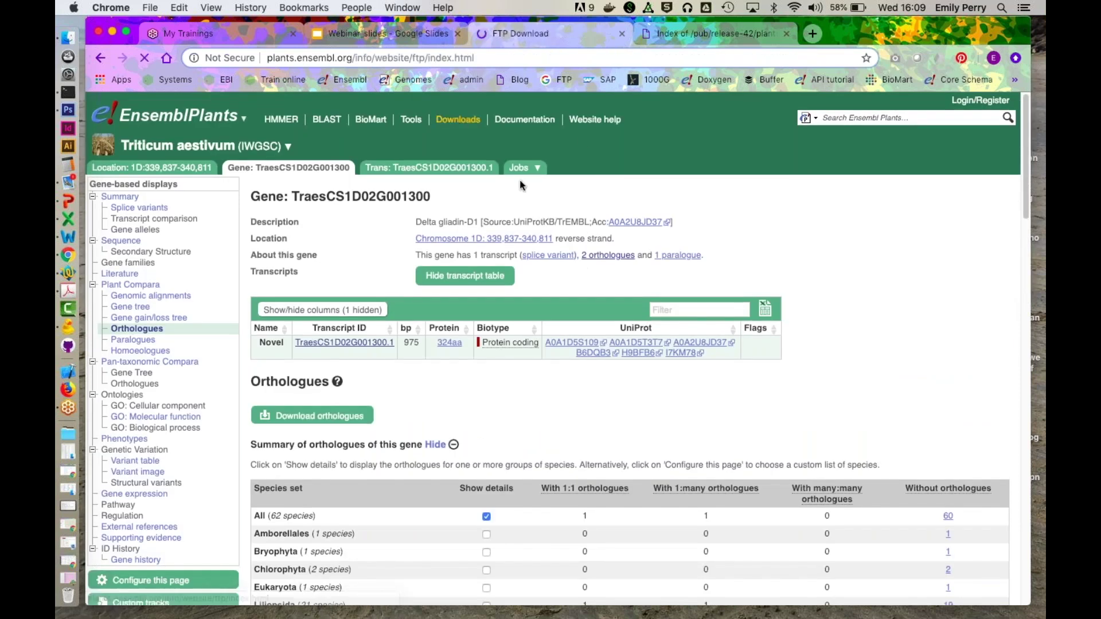
{"action": "scroll", "coordinate": [519, 183], "scroll_direction": "down", "scroll_amount": 5}
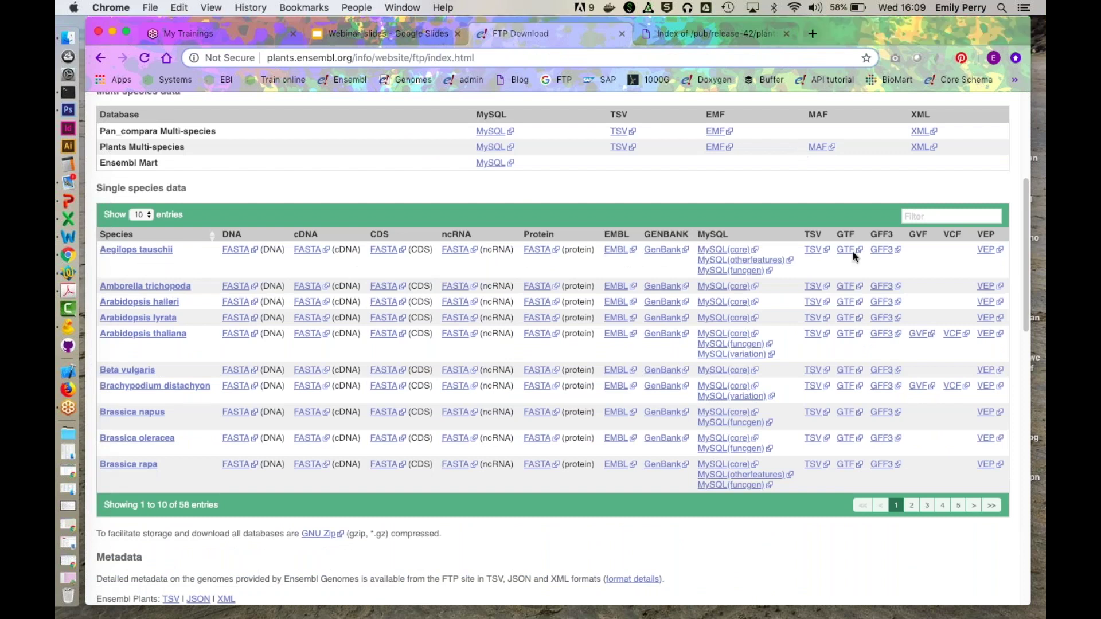
{"action": "left_click", "coordinate": [917, 216]}
{"action": "type", "text": "trit"}
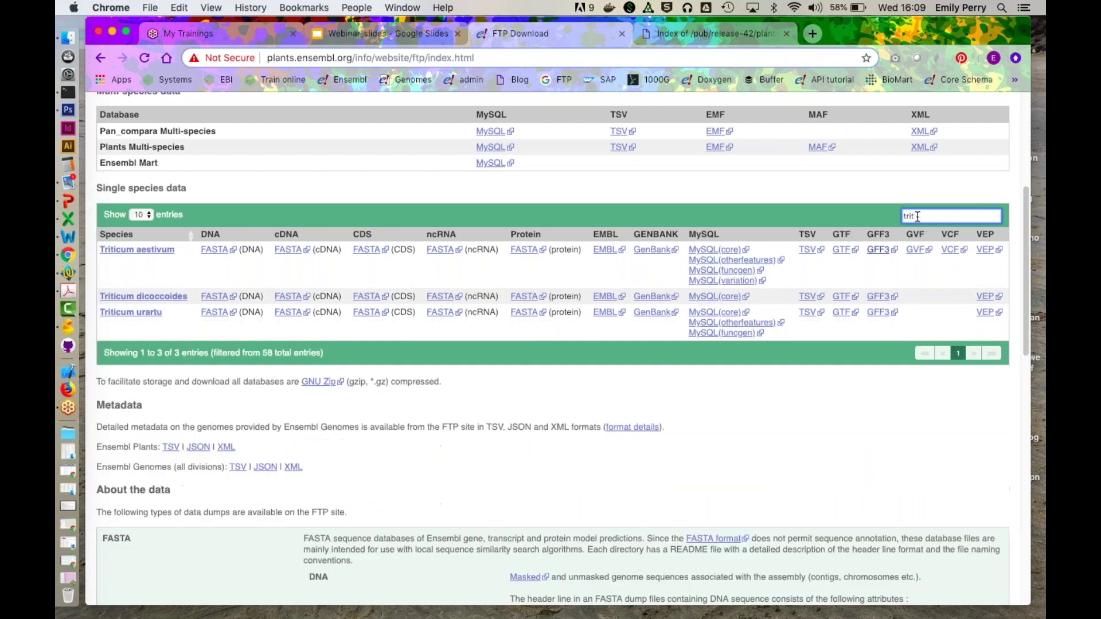
{"action": "left_click", "coordinate": [952, 250]}
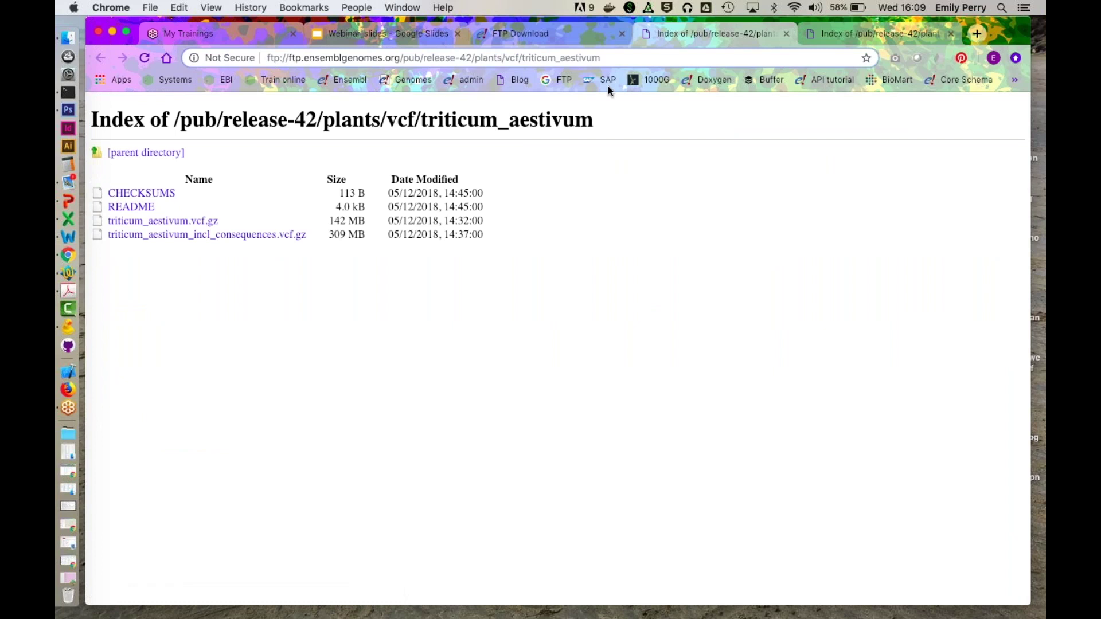
Step: Switch from the VCF directory to the FTP Download page and go back through its history to gene TraesCS1D02G001300
{"action": "left_click", "coordinate": [583, 36]}
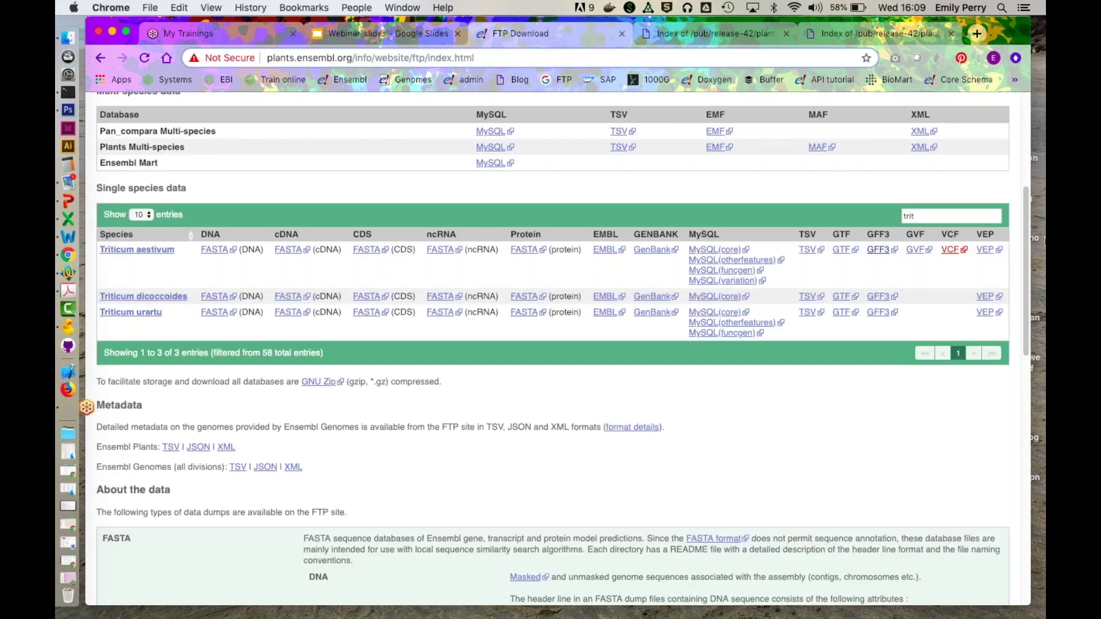
{"action": "left_click", "coordinate": [1040, 354]}
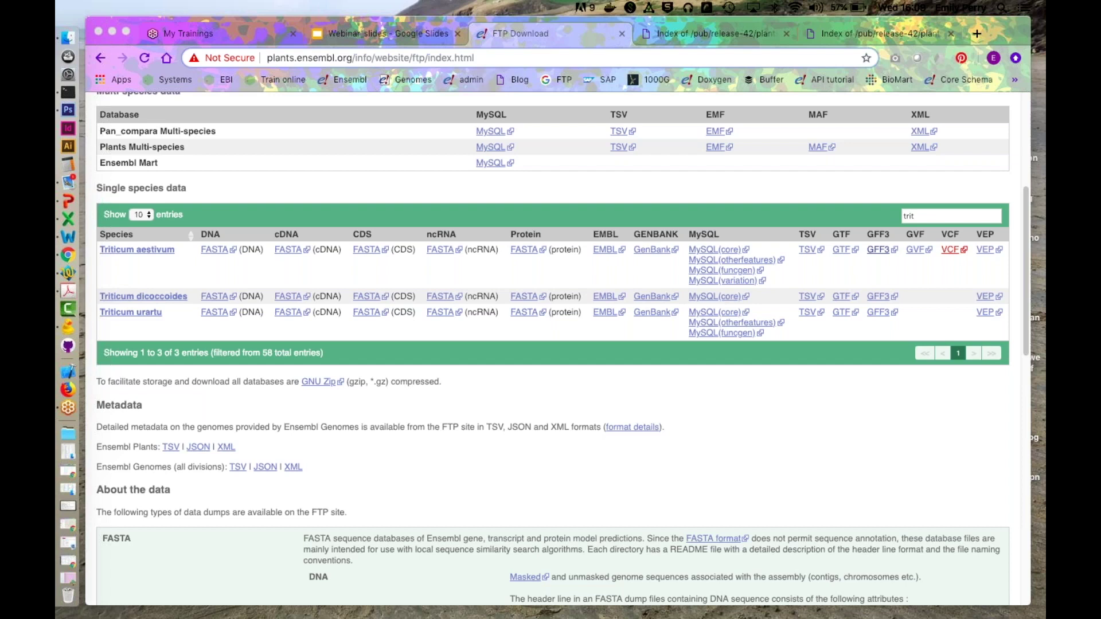
{"action": "scroll", "coordinate": [634, 172], "scroll_direction": "up", "scroll_amount": 1}
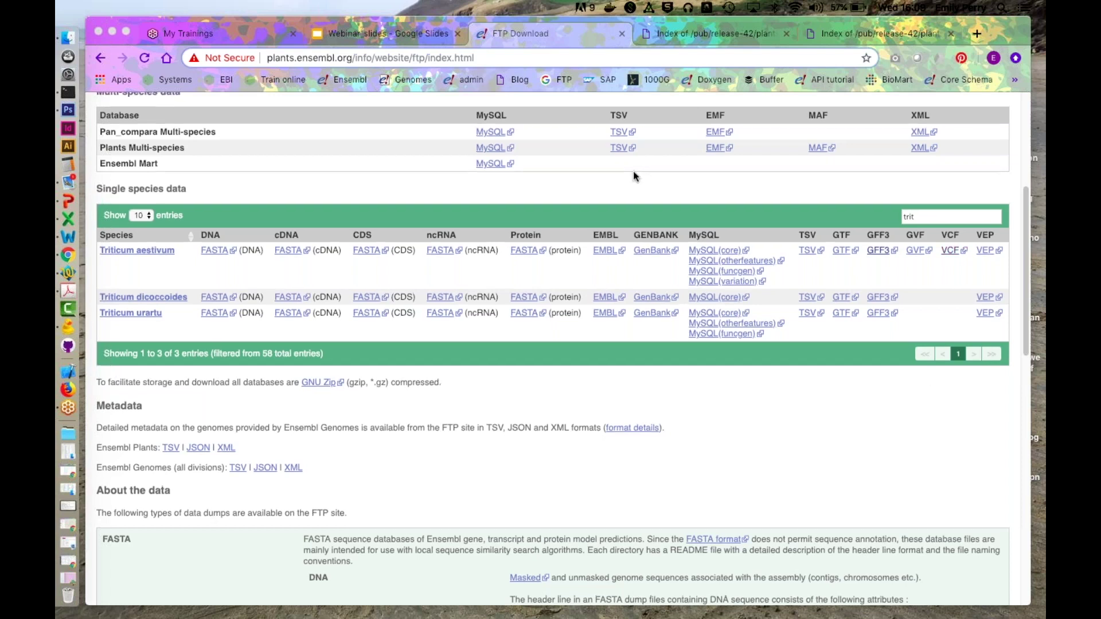
{"action": "scroll", "coordinate": [633, 171], "scroll_direction": "up", "scroll_amount": 5}
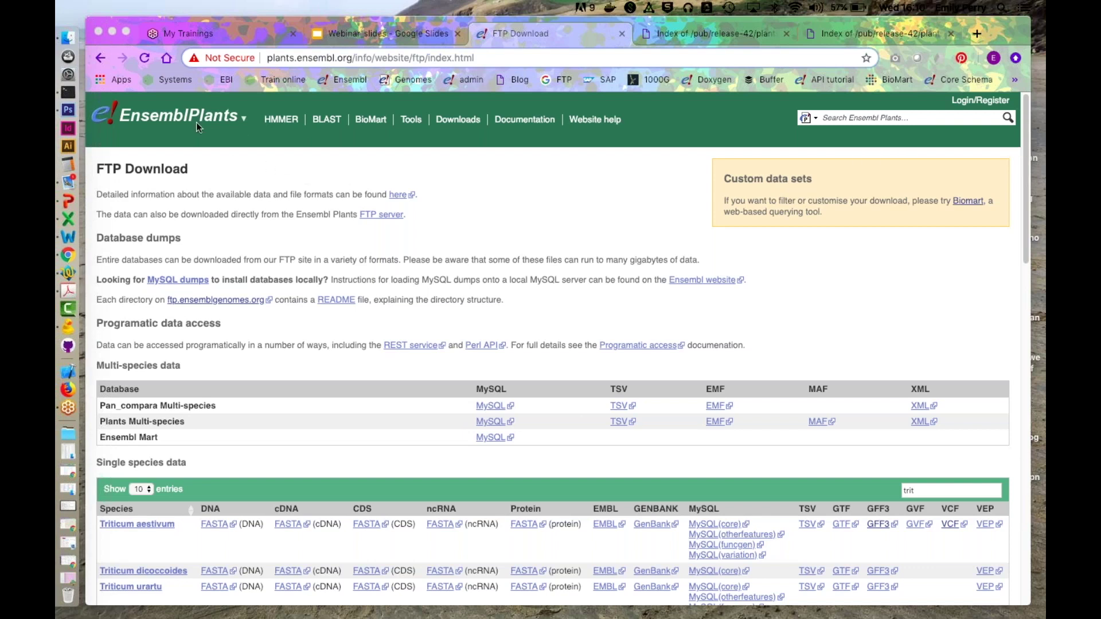
{"action": "left_click", "coordinate": [101, 58]}
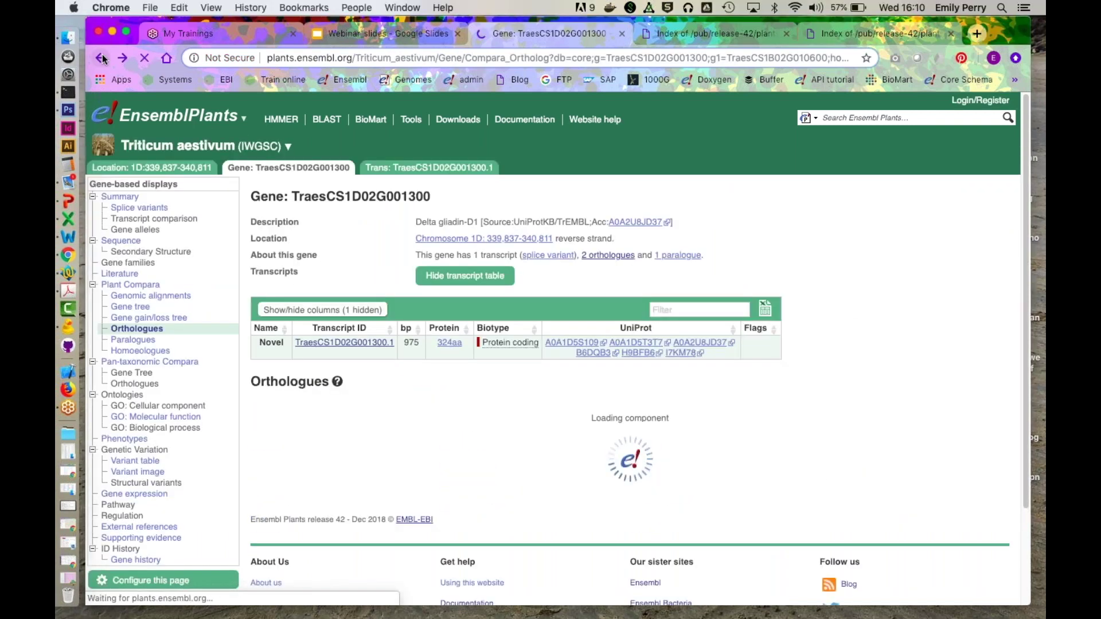
{"action": "left_click", "coordinate": [102, 57]}
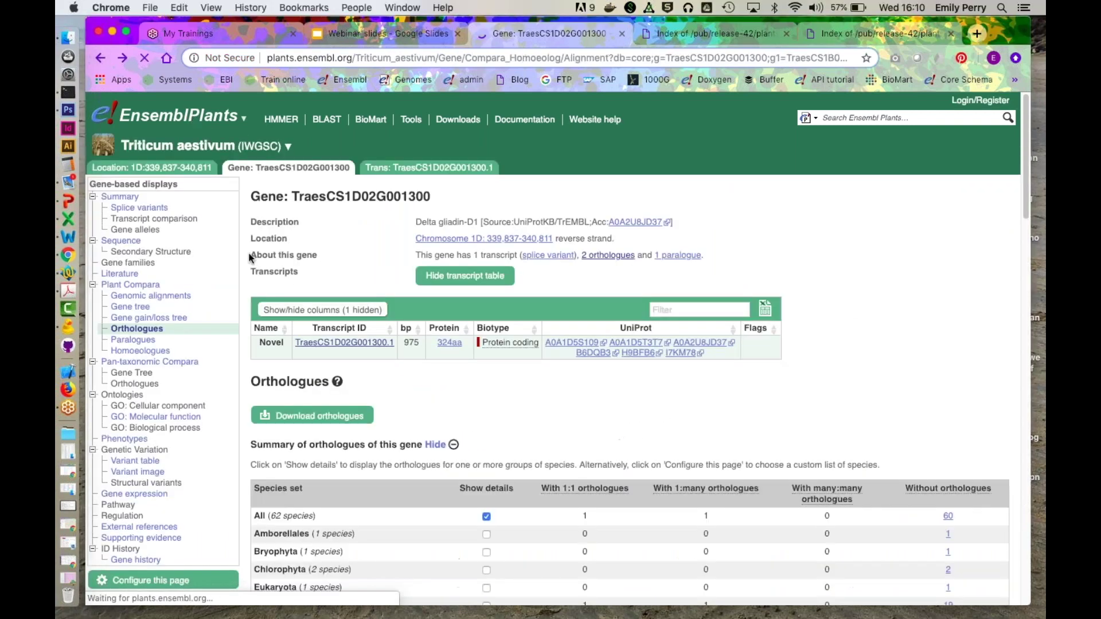
Step: Open the exon sequences of transcript TraesCS1D02G001300.1 and examine the variants marked on the sequence
{"action": "left_click", "coordinate": [420, 168]}
{"action": "left_click", "coordinate": [123, 218]}
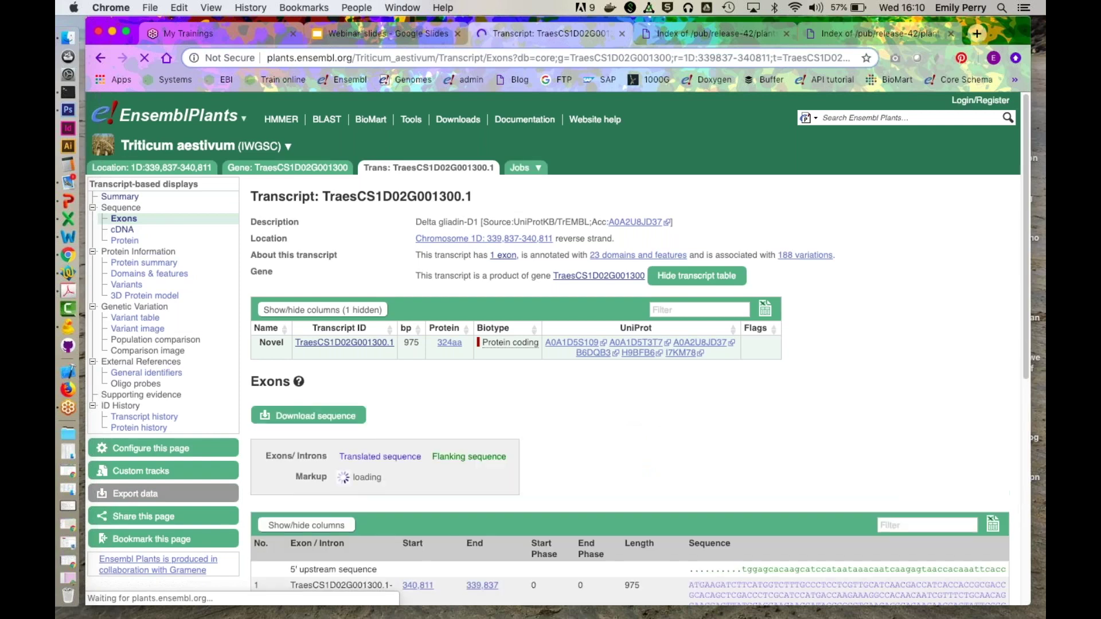
{"action": "scroll", "coordinate": [378, 375], "scroll_direction": "down", "scroll_amount": 5}
{"action": "scroll", "coordinate": [783, 369], "scroll_direction": "down", "scroll_amount": 1}
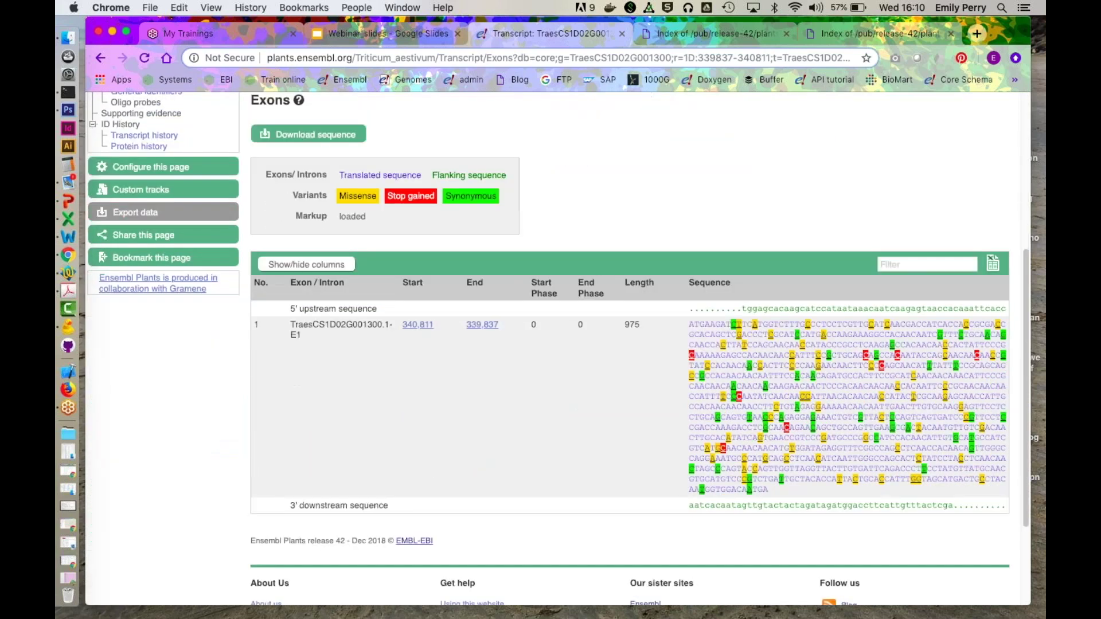